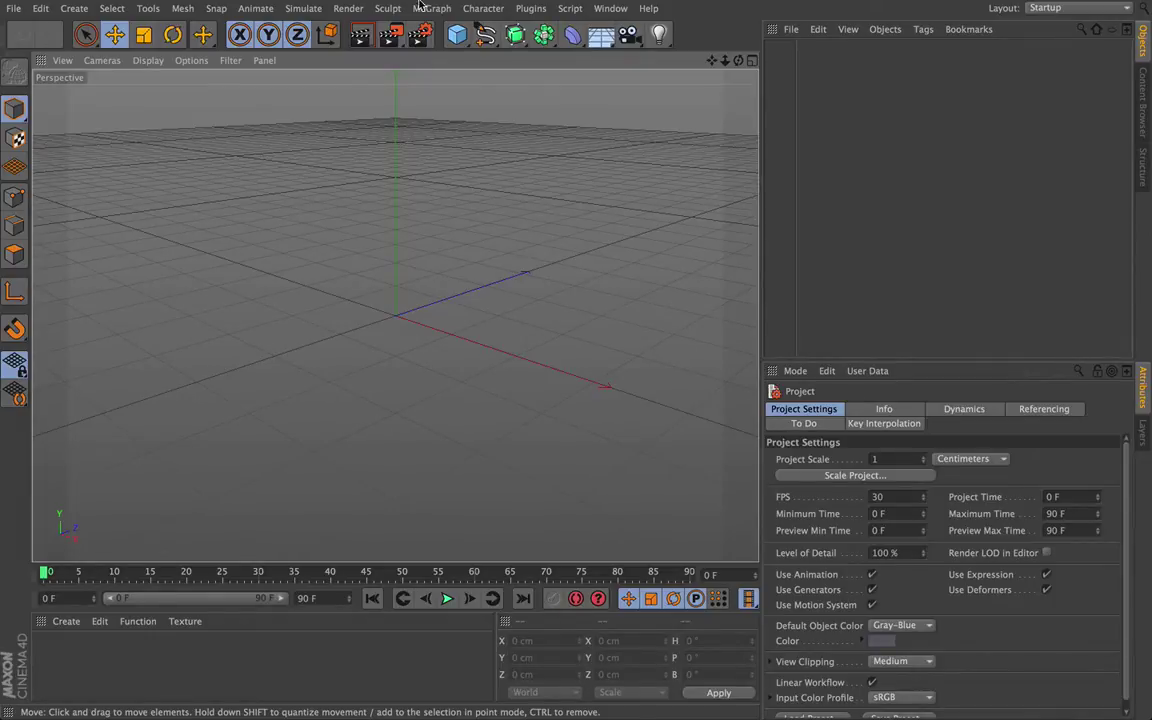
# Step: Browse the Cube primitives flyout, then open the MoGraph menu to reach MoText
pyautogui.click(461, 41)
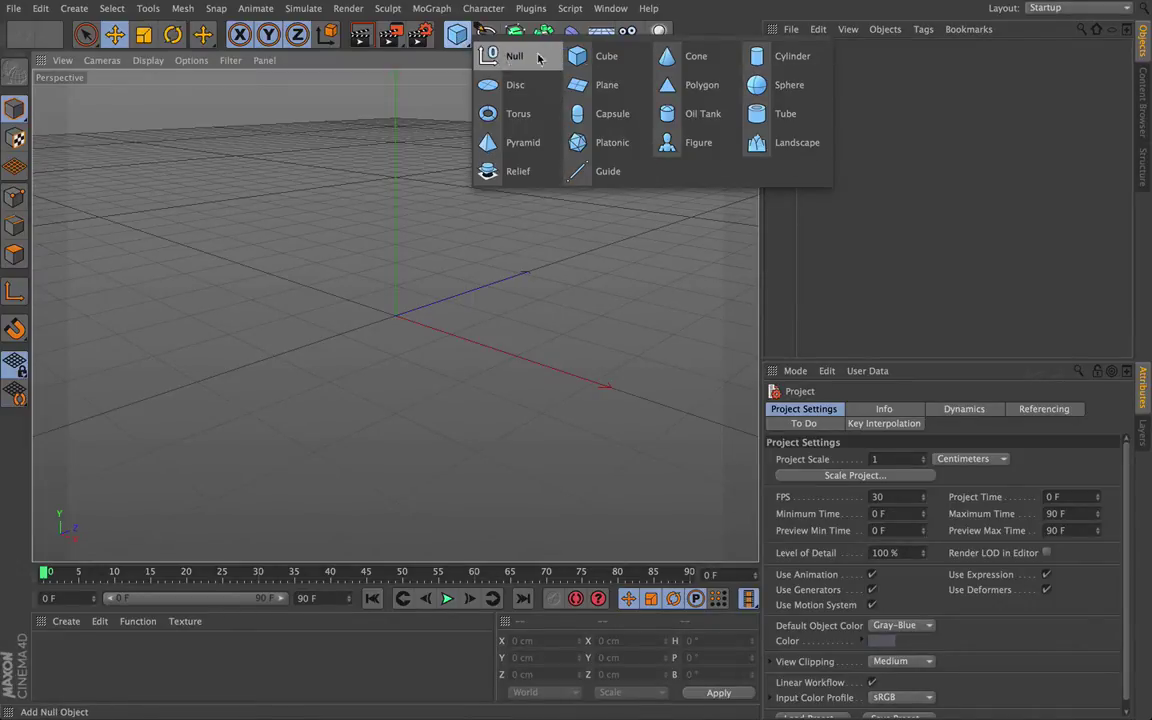
pyautogui.click(420, 107)
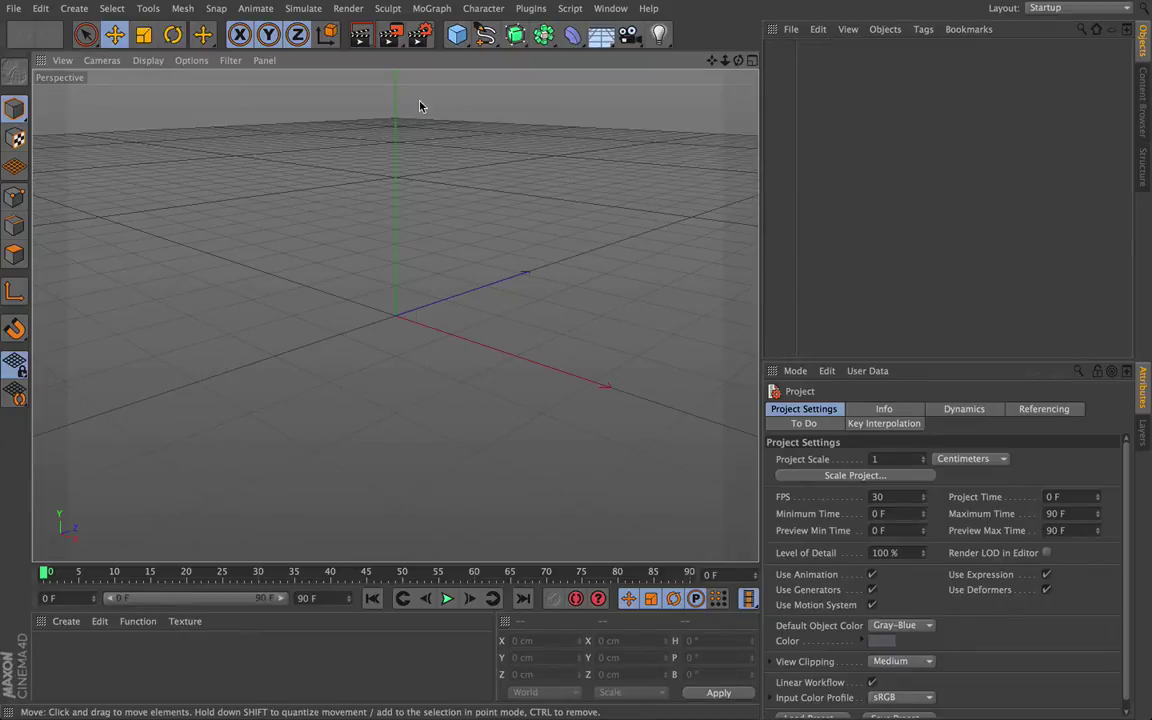
pyautogui.click(457, 35)
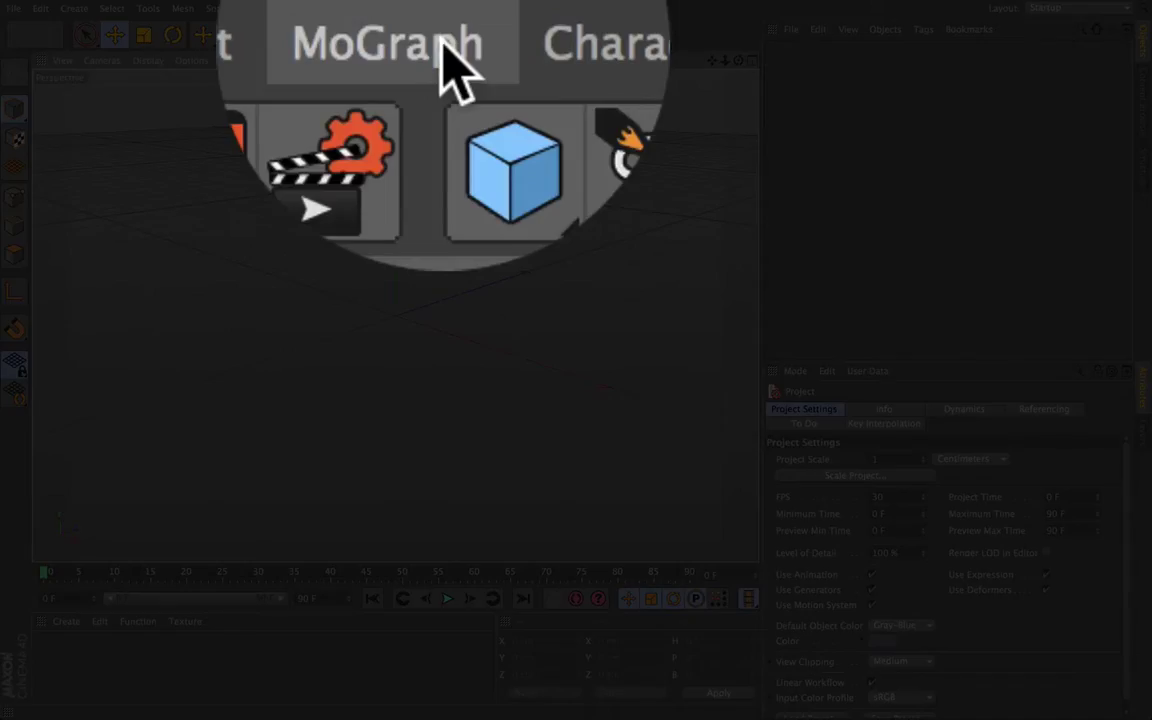
pyautogui.click(440, 10)
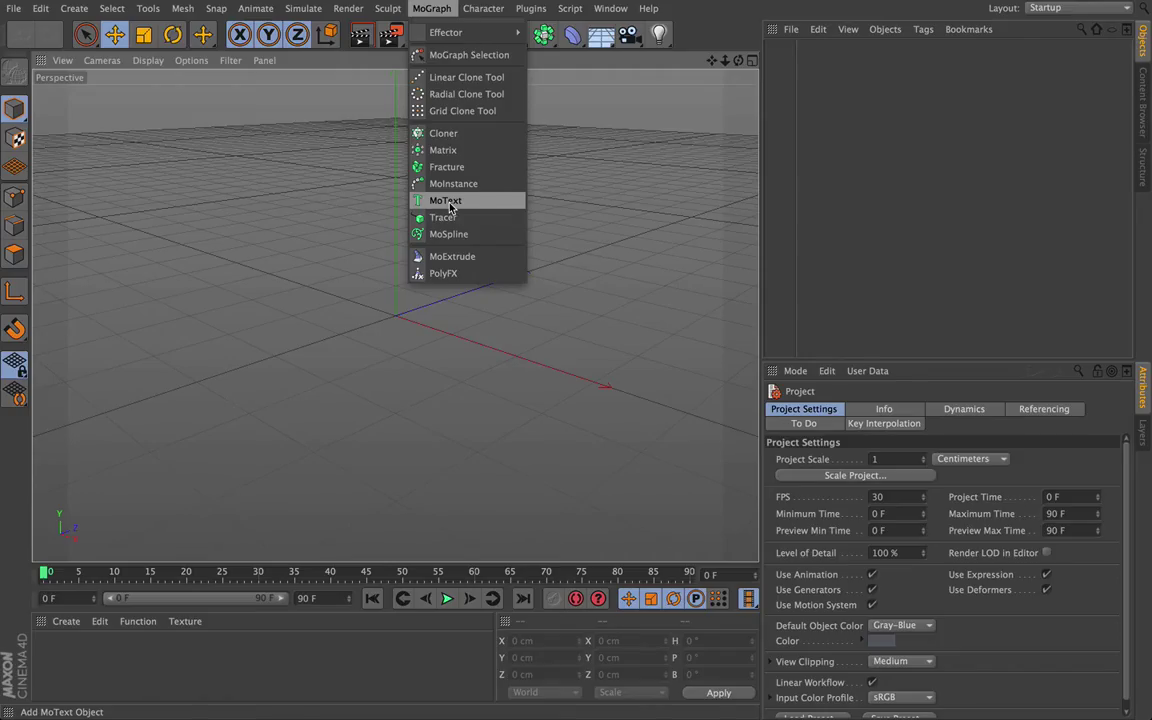
# Step: Add a MoText object to the scene and rename it 'Renderbots'
pyautogui.click(449, 206)
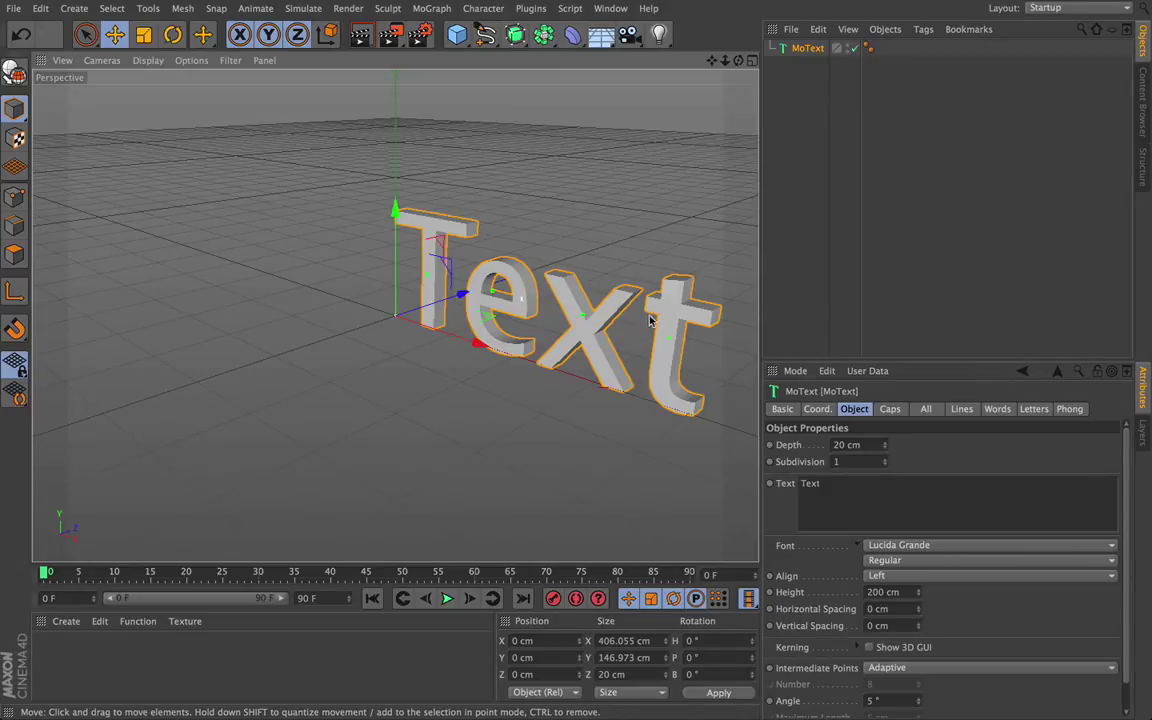
pyautogui.doubleClick(808, 49)
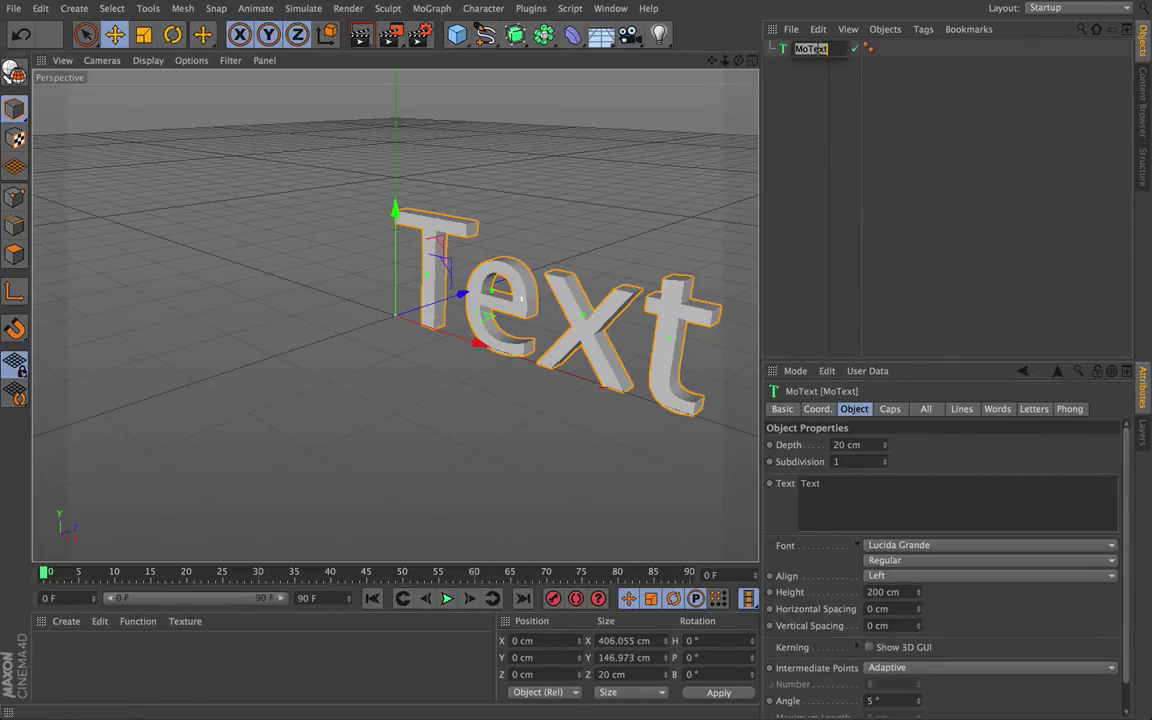
pyautogui.write('F')
pyautogui.press('Return')
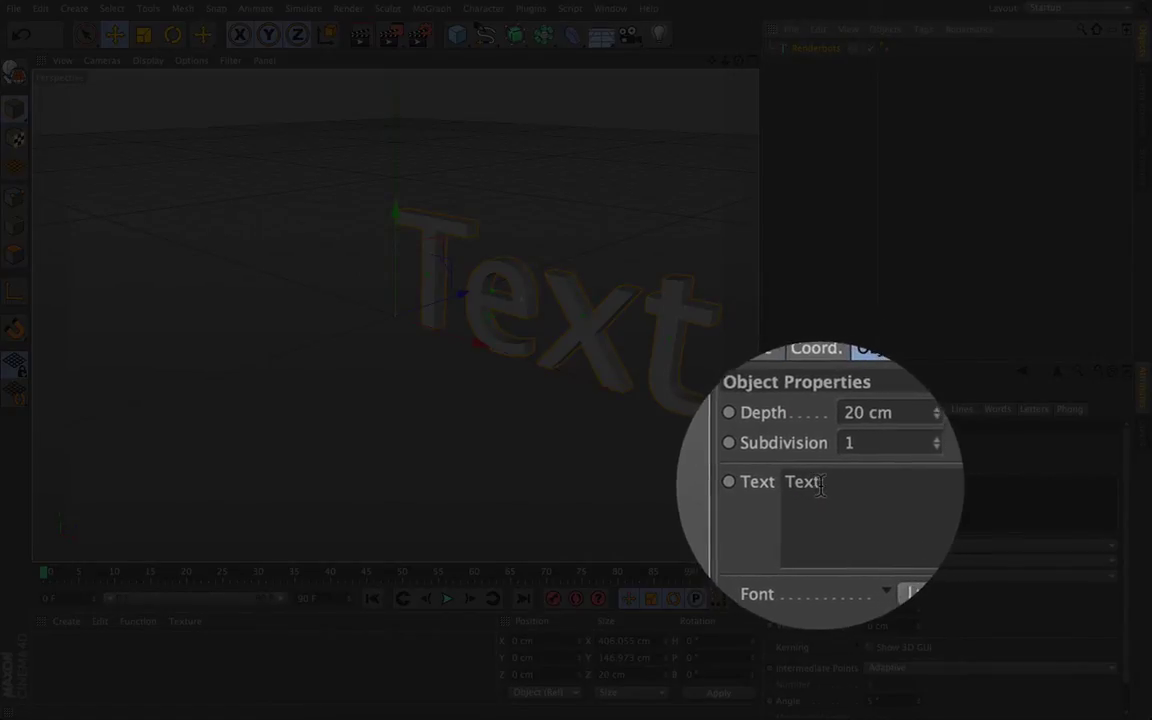
# Step: Replace the default word 'Text' with 'Renderbots' in the MoText Text field
pyautogui.click(817, 484)
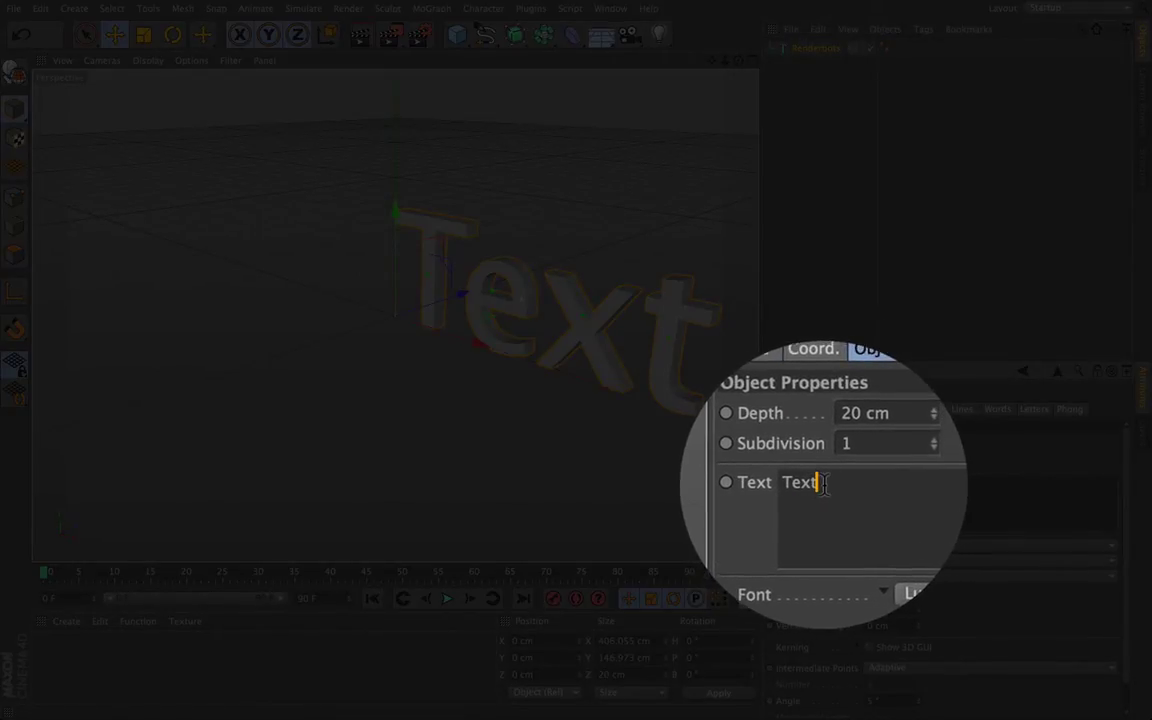
pyautogui.press('BackSpace')
pyautogui.press('BackSpace')
pyautogui.press('BackSpace')
pyautogui.press('BackSpace')
pyautogui.write('Renderbots')
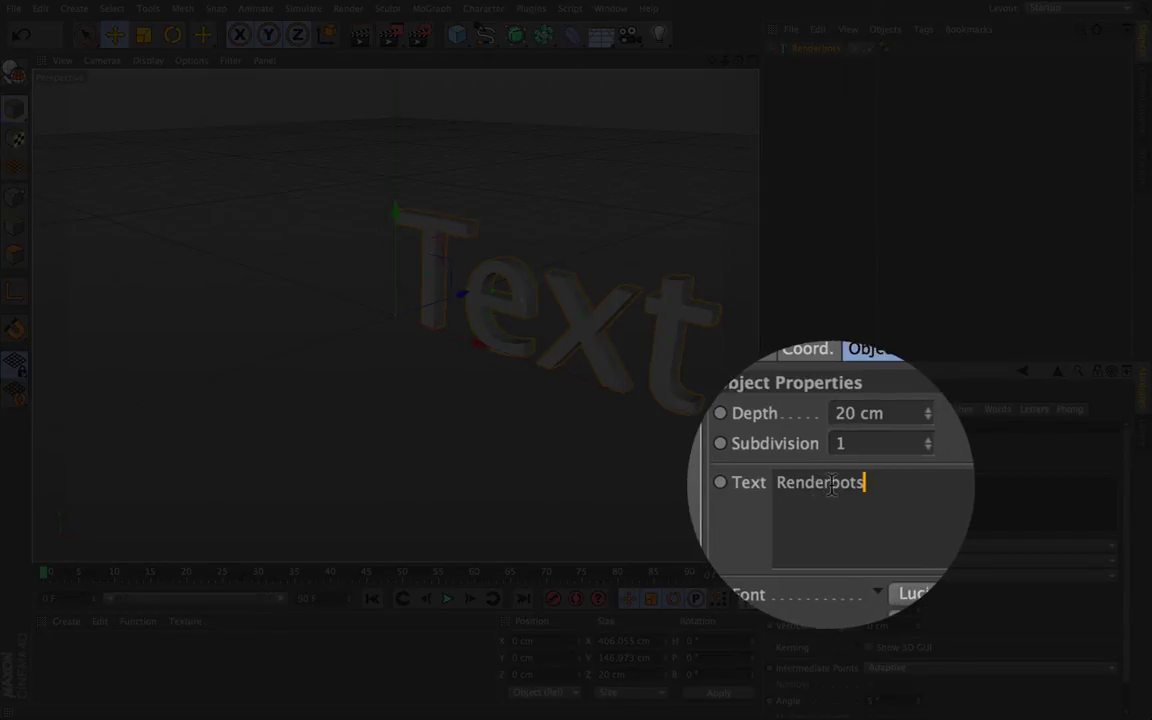
pyautogui.press('Return')
pyautogui.press('Return')
pyautogui.press('Return')
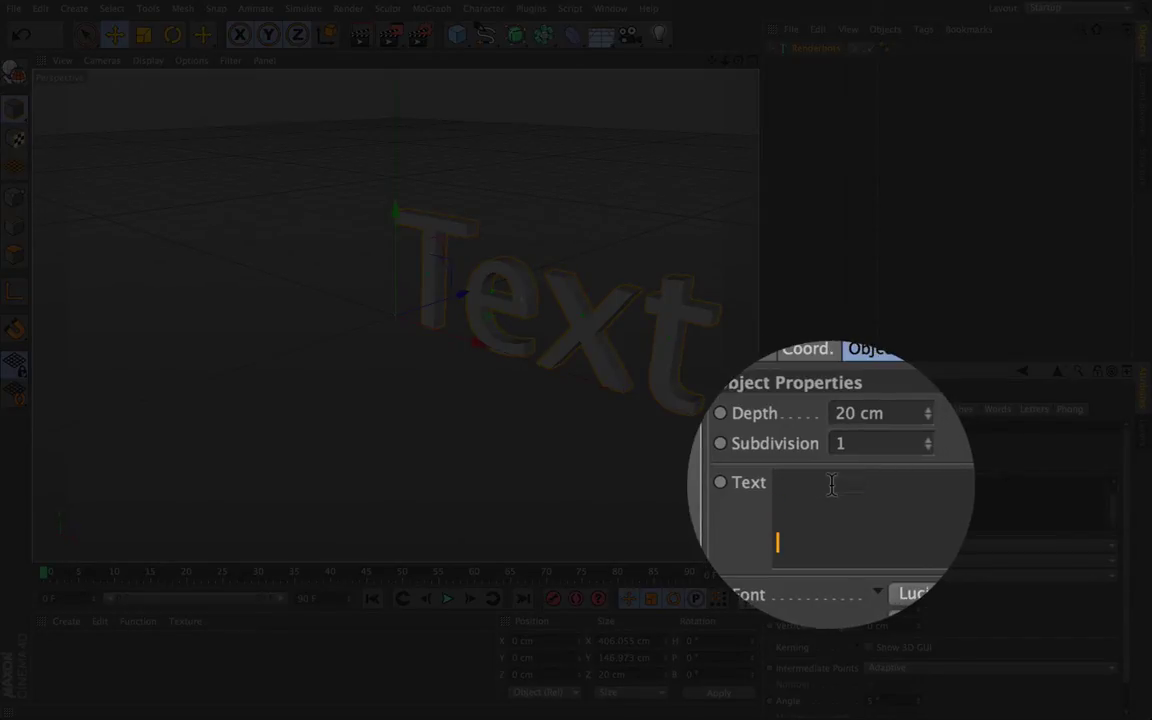
pyautogui.press('BackSpace')
pyautogui.press('BackSpace')
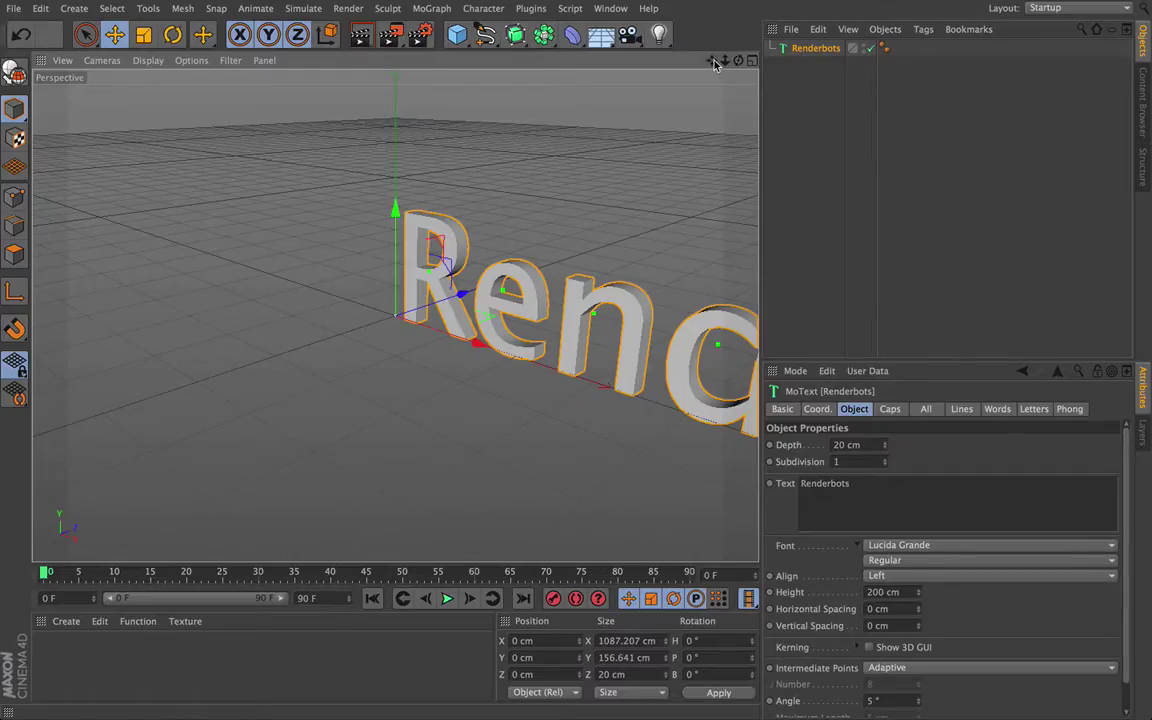
# Step: Move the Renderbots text to X 61.88 cm and Z 60.739 cm, undoing the raise to keep it grounded
pyautogui.moveTo(714, 62); pyautogui.dragTo(314, 186)
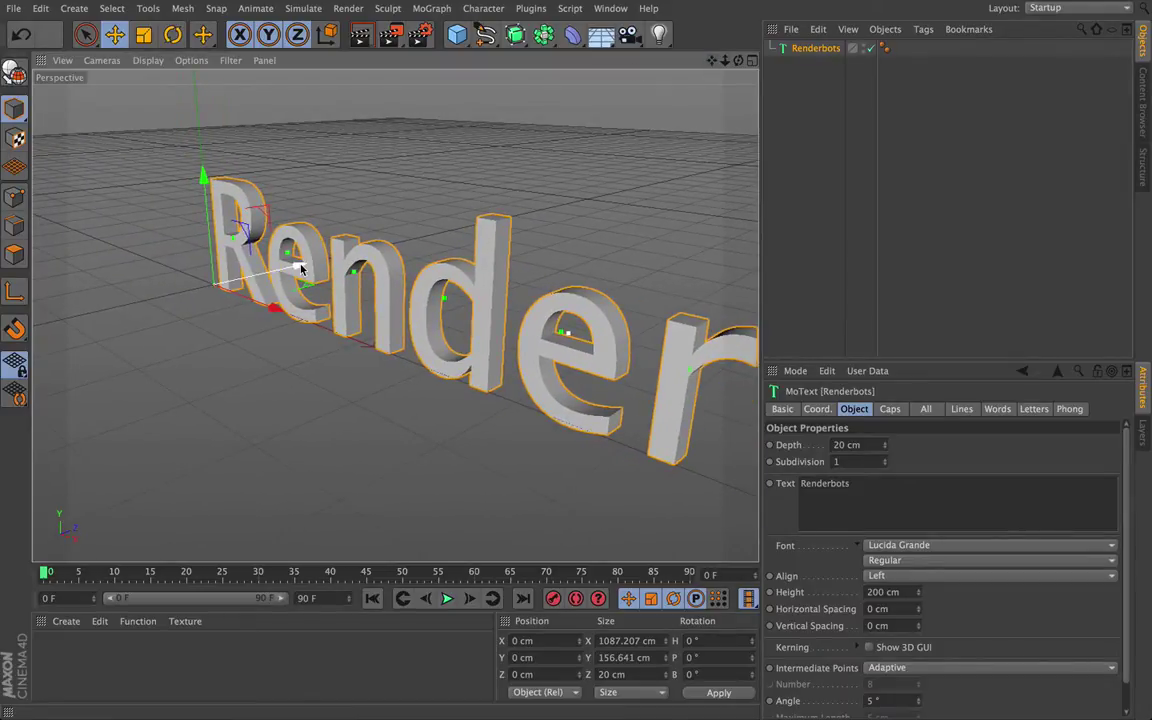
pyautogui.moveTo(262, 266); pyautogui.dragTo(330, 290)
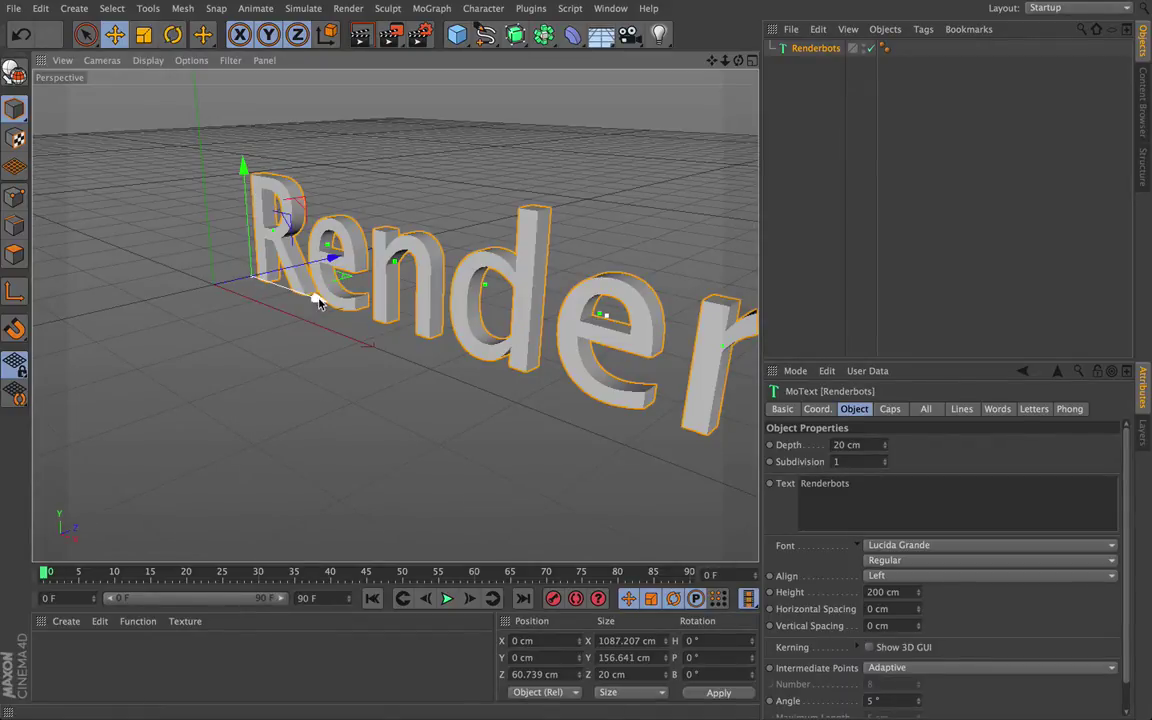
pyautogui.moveTo(319, 301); pyautogui.dragTo(337, 334)
pyautogui.moveTo(269, 176); pyautogui.dragTo(358, 172)
pyautogui.moveTo(352, 262); pyautogui.dragTo(309, 247)
pyautogui.hotkey('ctrl', 'z')
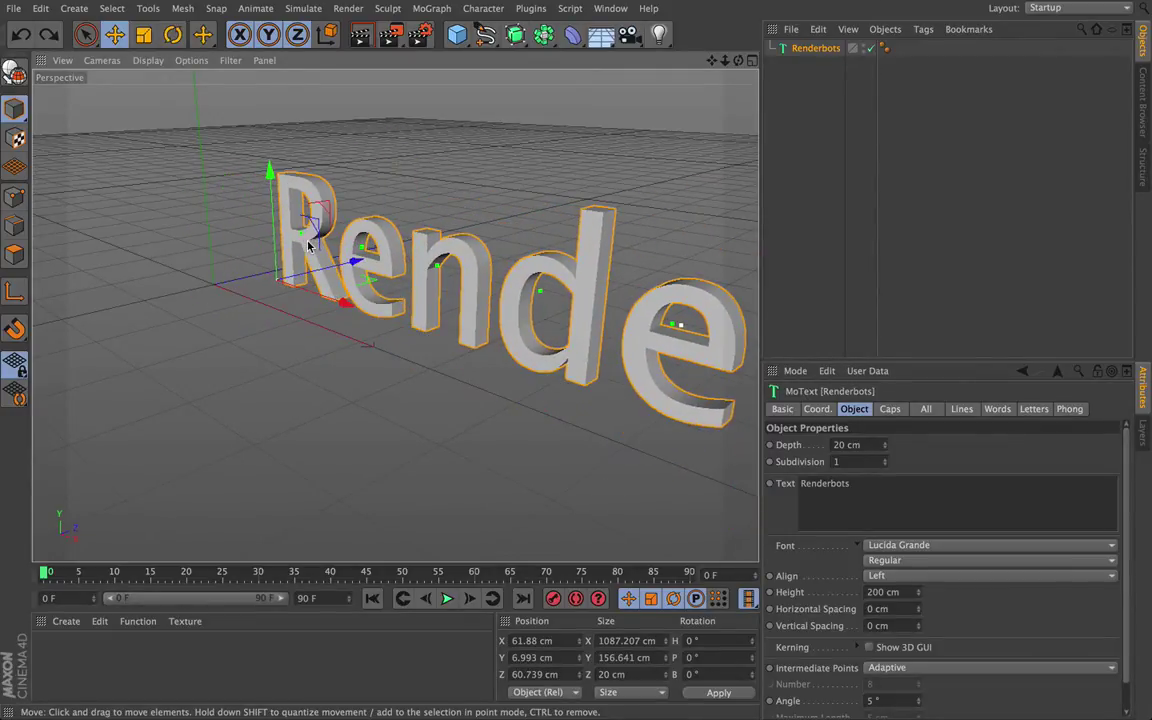
pyautogui.hotkey('ctrl', 'z')
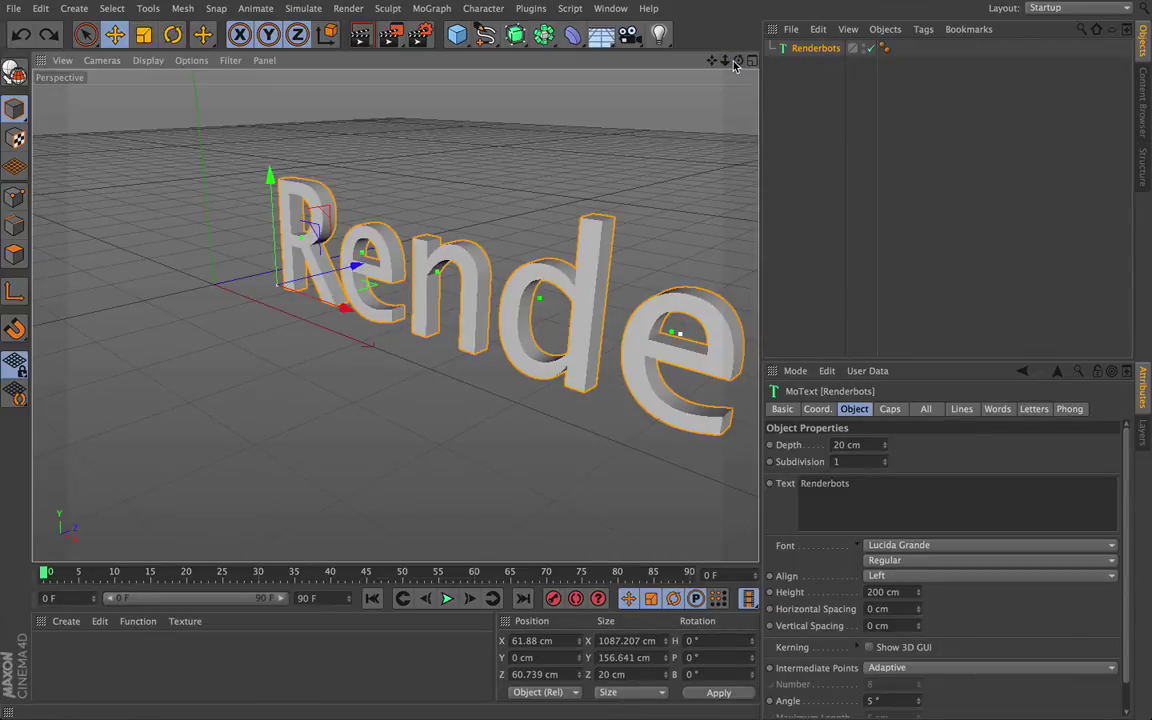
# Step: Orbit, pan and zoom the viewport to frame the whole word Renderbots
pyautogui.moveTo(737, 64); pyautogui.dragTo(539, 192)
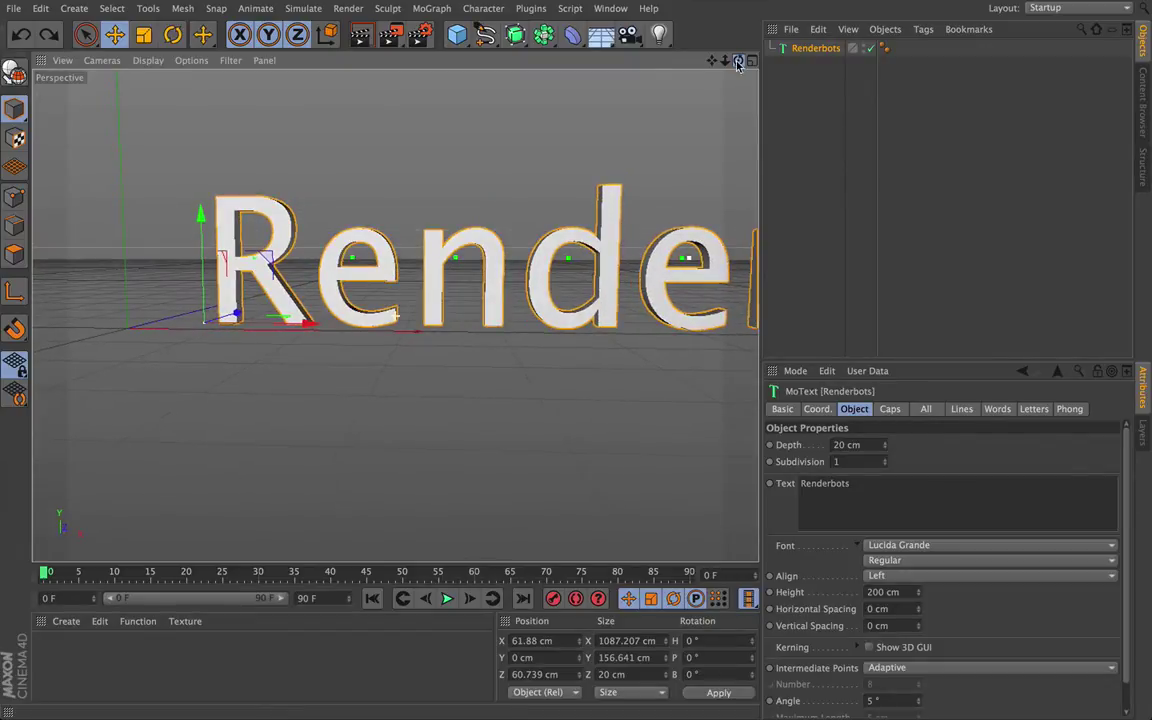
pyautogui.moveTo(711, 63); pyautogui.dragTo(250, 318)
pyautogui.moveTo(713, 63); pyautogui.dragTo(790, 66)
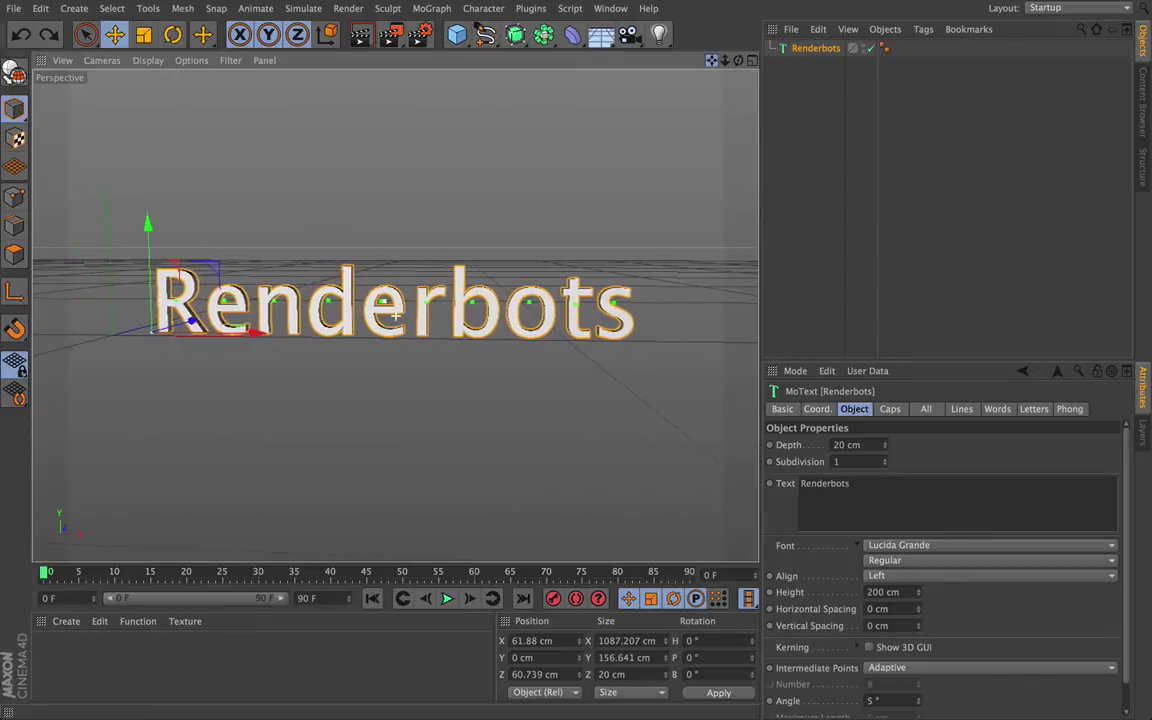
pyautogui.moveTo(745, 64); pyautogui.dragTo(664, 52)
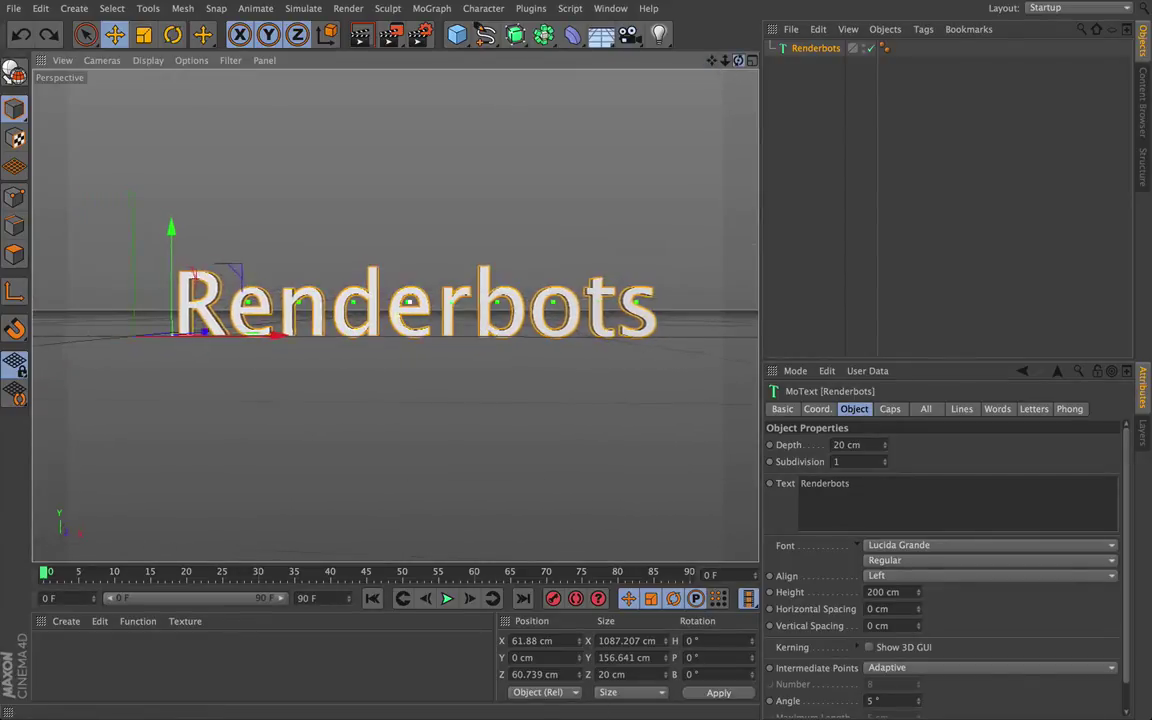
pyautogui.keyDown('alt'); pyautogui.moveTo(213, 323); pyautogui.dragTo(540, 318); pyautogui.keyUp('alt')
pyautogui.moveTo(725, 61); pyautogui.dragTo(639, 58)
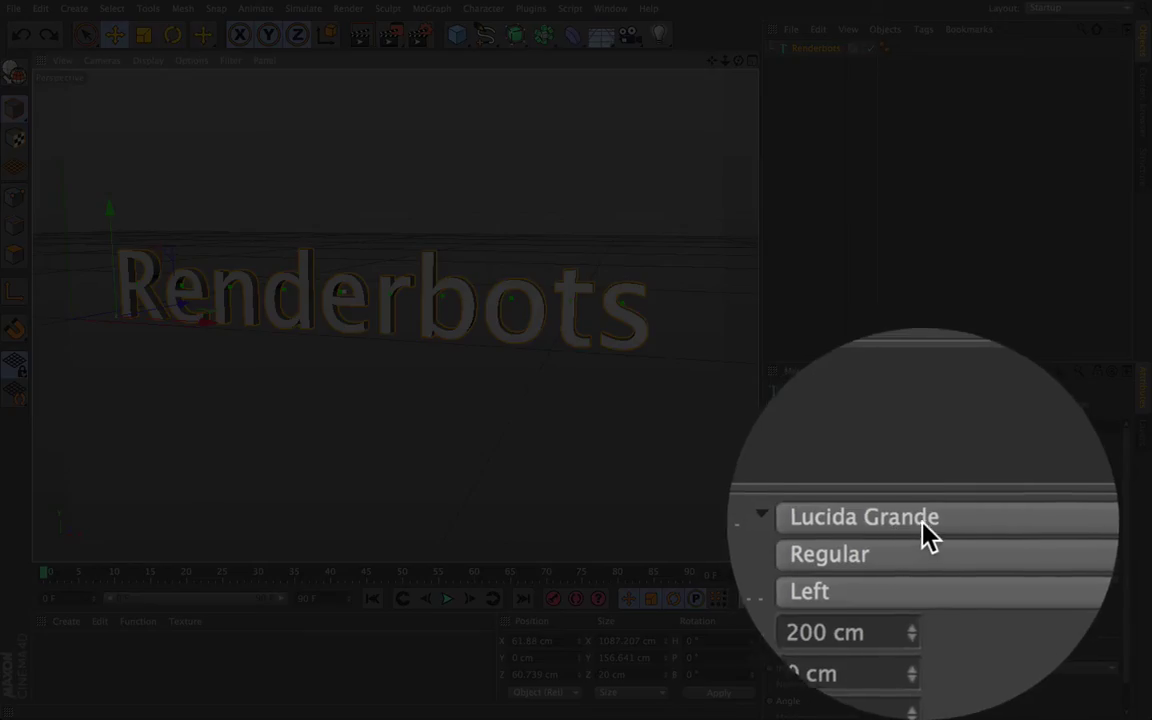
# Step: Try the Impact font on the text and rezoom so the whole word fits
pyautogui.click(928, 533)
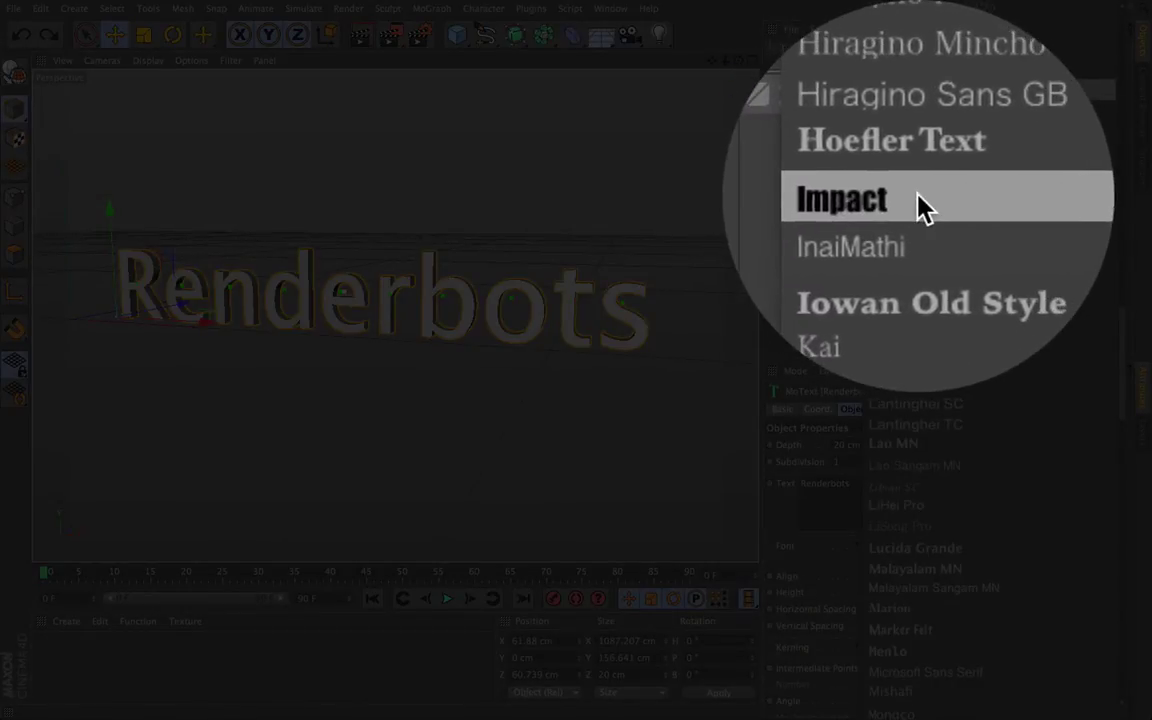
pyautogui.click(905, 174)
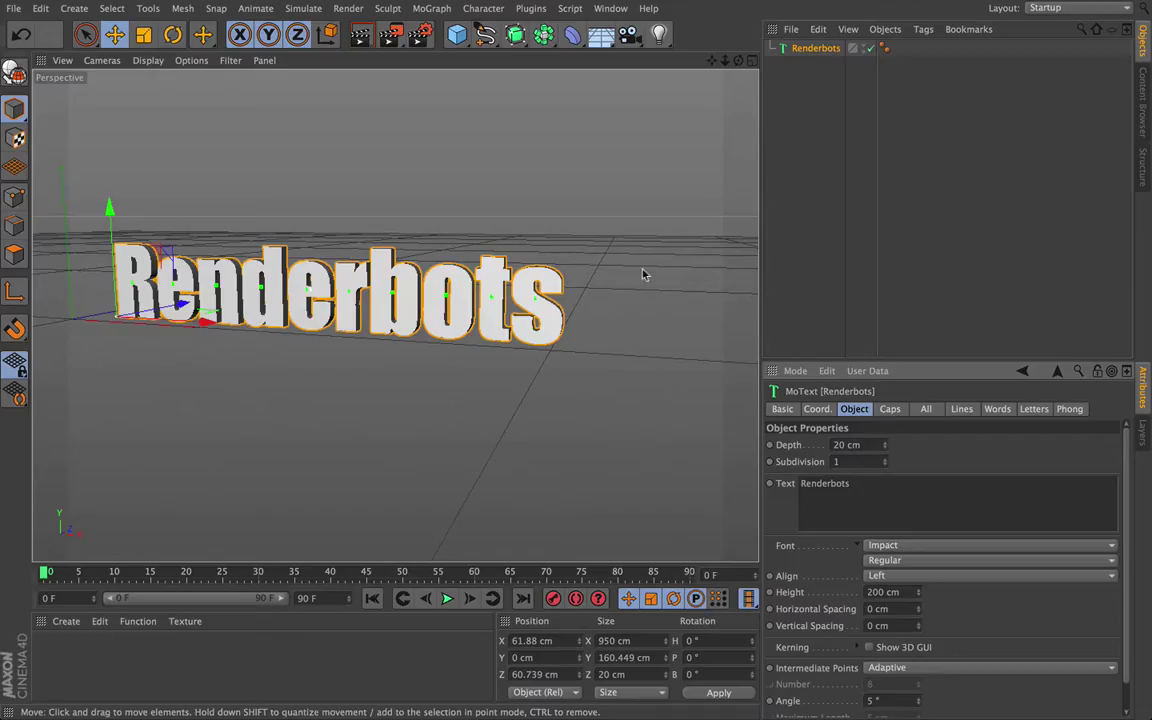
pyautogui.scroll(2, 543, 300)
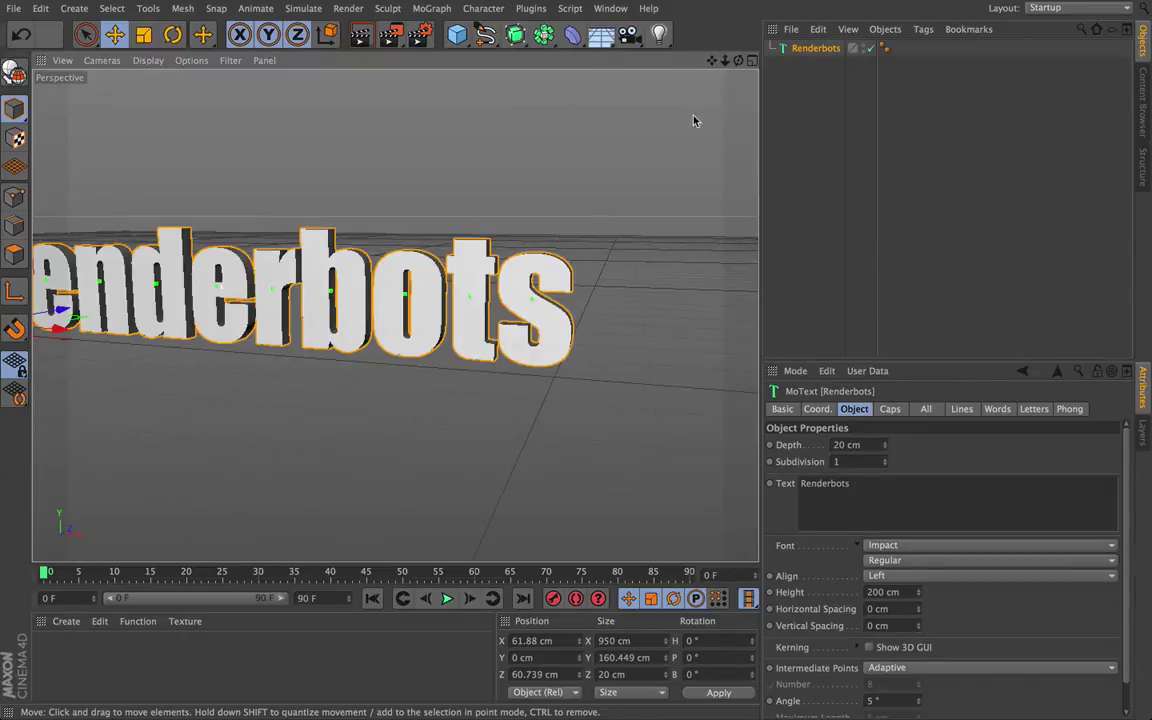
pyautogui.moveTo(711, 61); pyautogui.dragTo(775, 62)
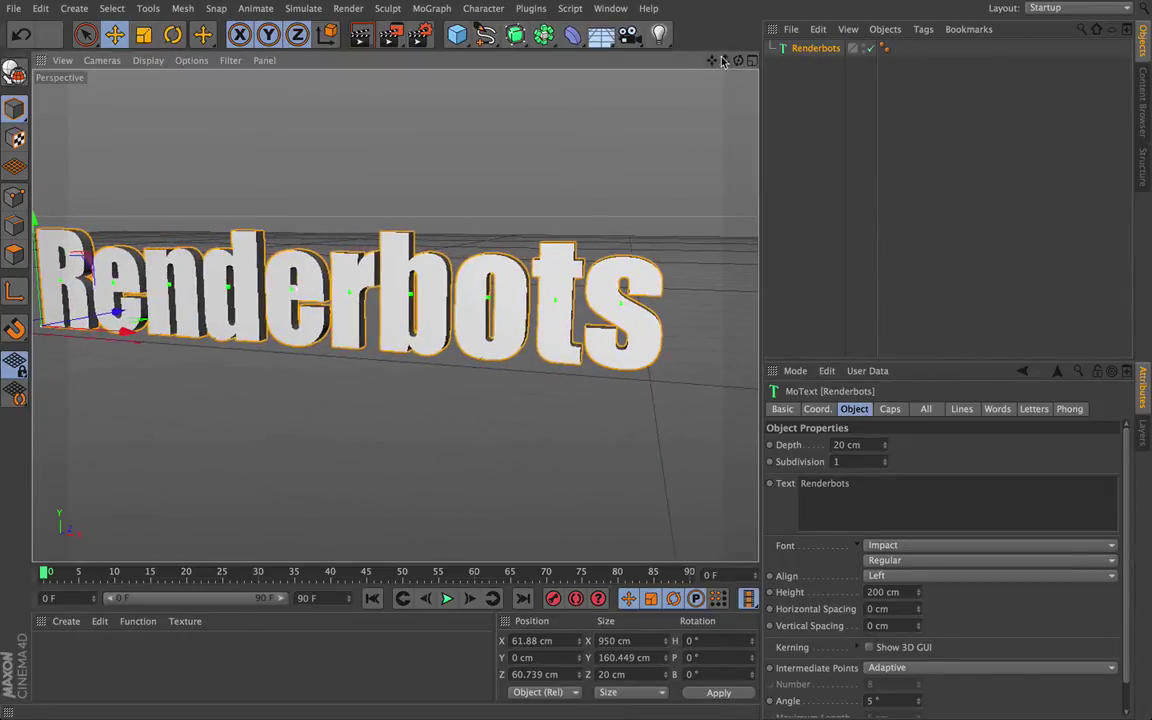
pyautogui.moveTo(724, 61); pyautogui.dragTo(760, 62)
# Step: Browse the font list and choose Futura Condensed ExtraBold for the text
pyautogui.click(900, 546)
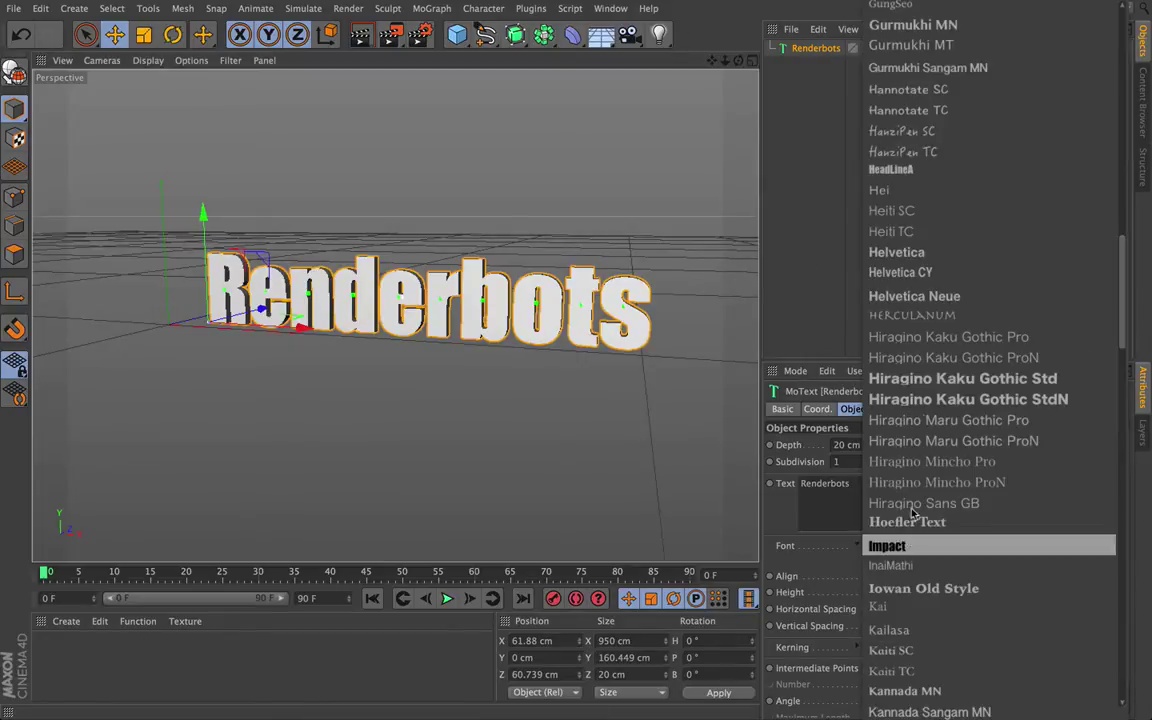
pyautogui.scroll(10, 920, 440)
pyautogui.scroll(-20, 928, 410)
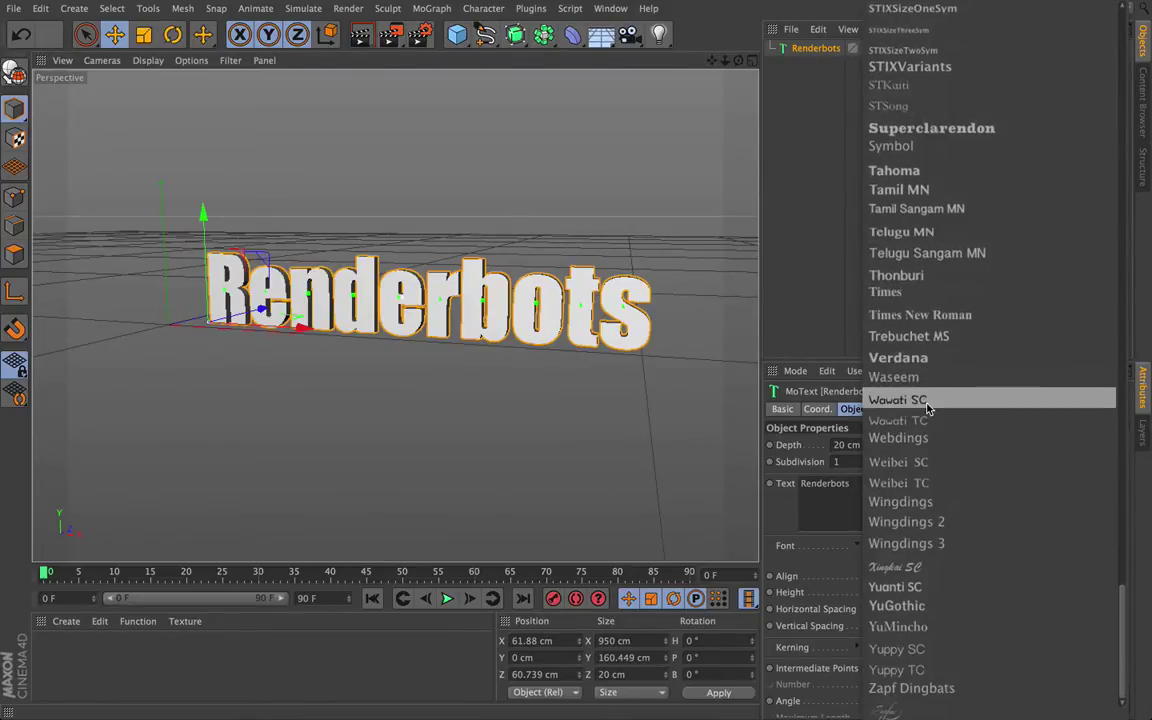
pyautogui.scroll(20, 928, 405)
pyautogui.scroll(-8, 928, 406)
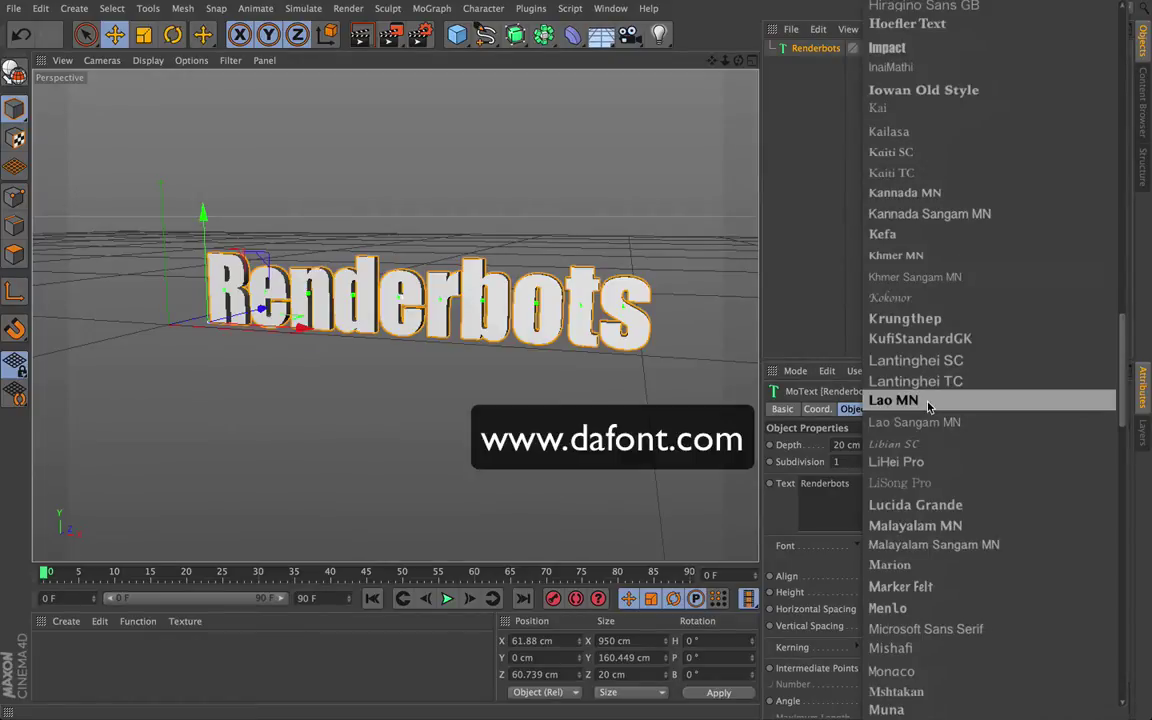
pyautogui.scroll(-15, 928, 405)
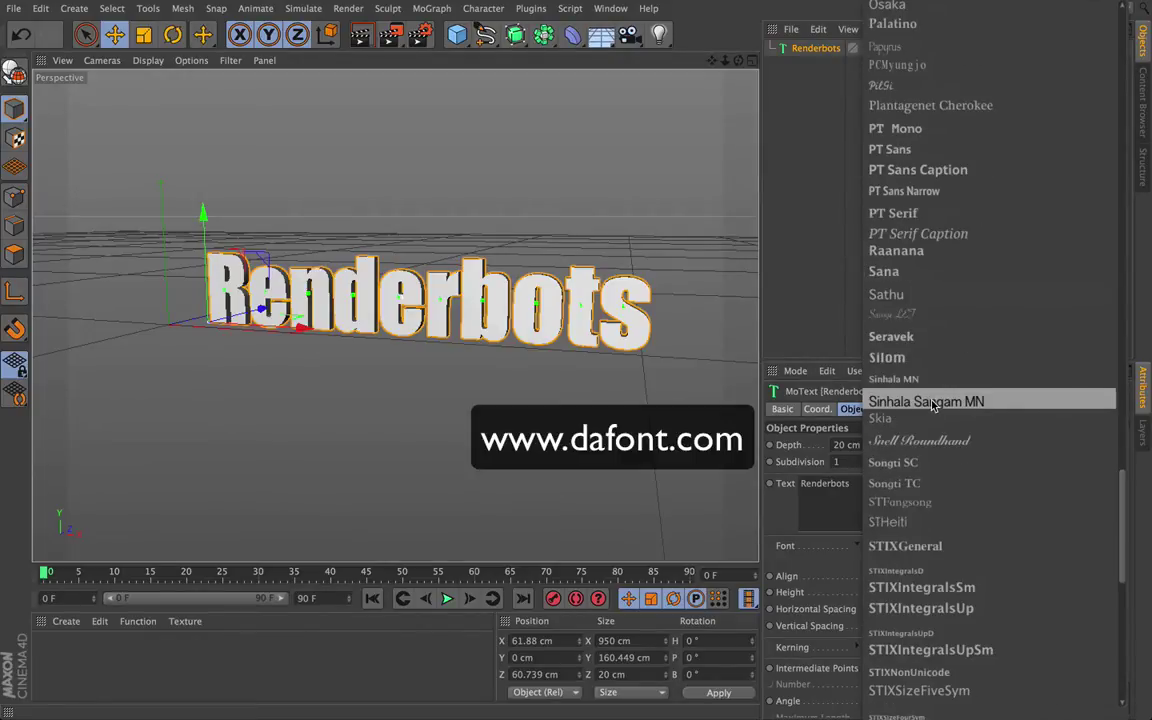
pyautogui.scroll(-5, 932, 405)
pyautogui.scroll(20, 932, 405)
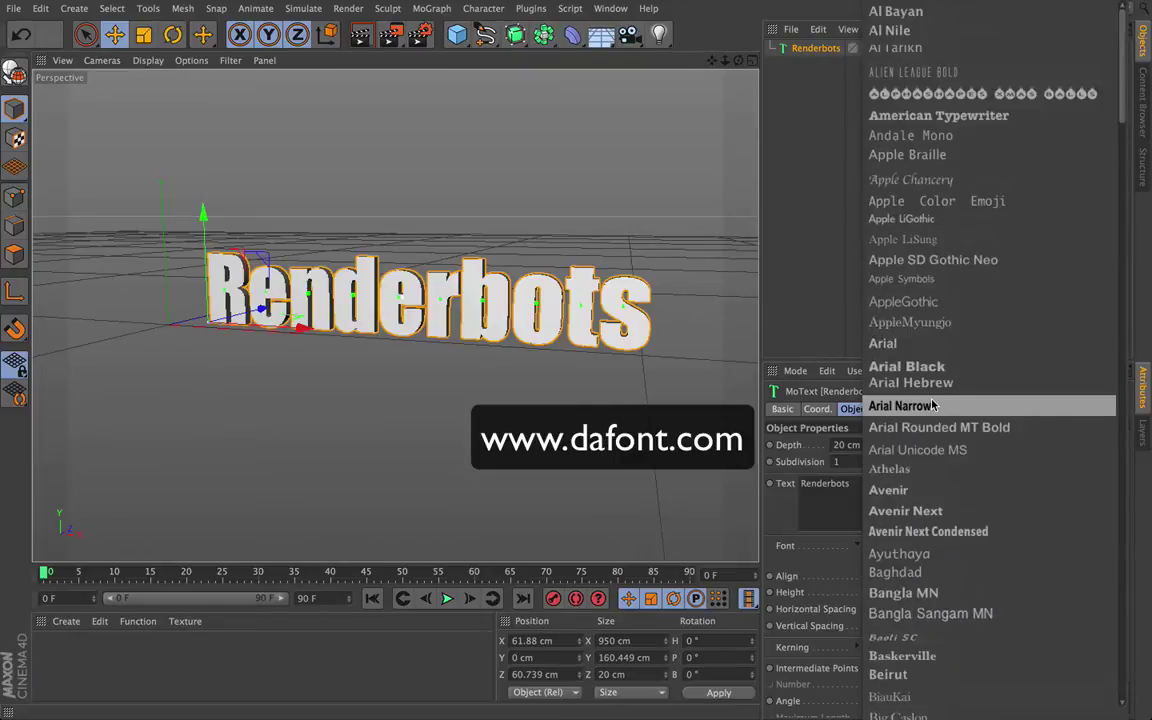
pyautogui.scroll(-10, 932, 405)
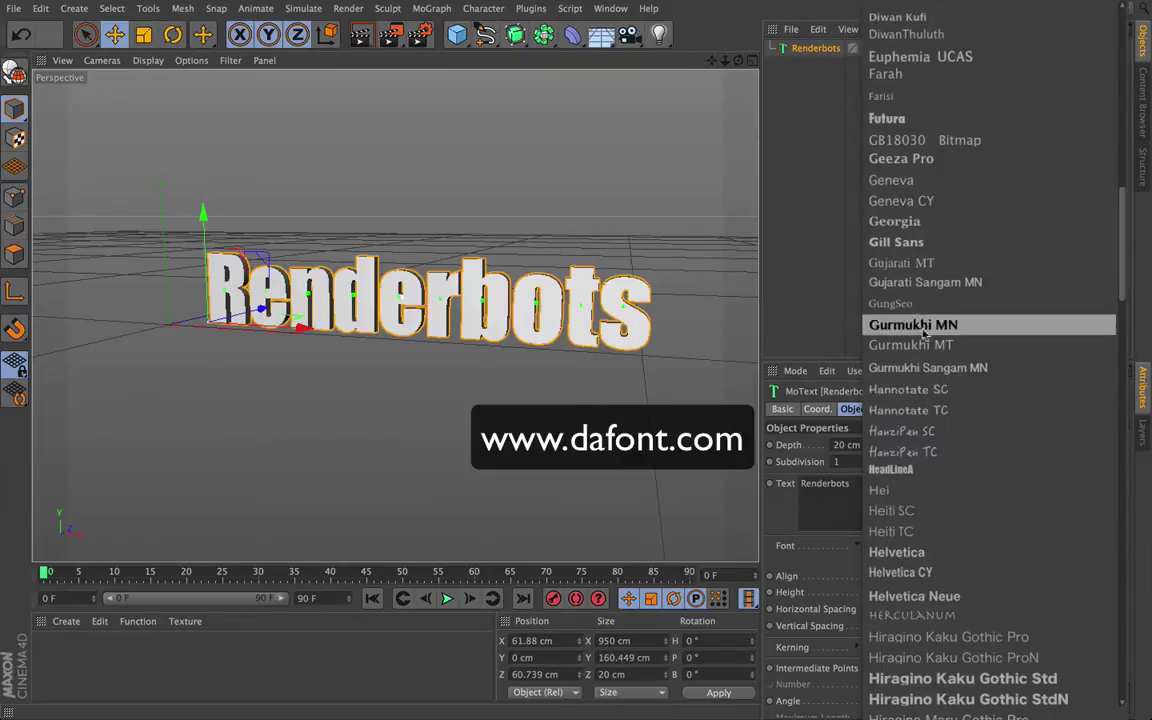
pyautogui.click(911, 120)
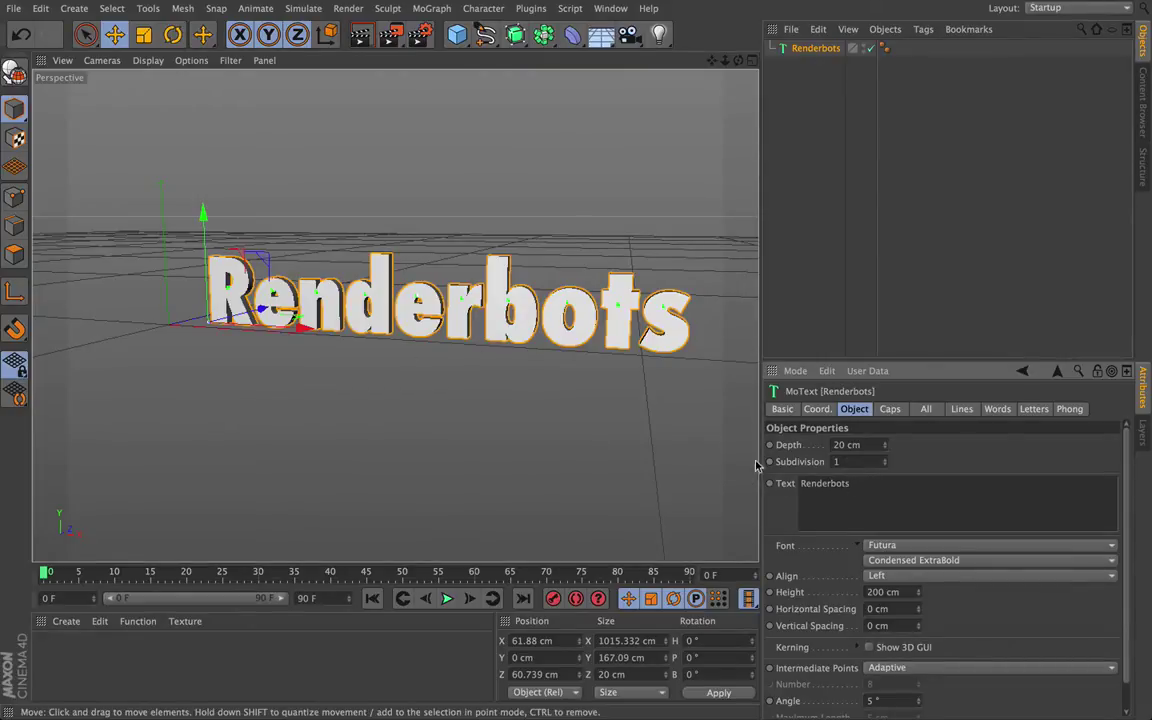
# Step: Replace 'Renderbots' with 'Spartans F.C' in the Text field and reframe the view on it
pyautogui.doubleClick(824, 483)
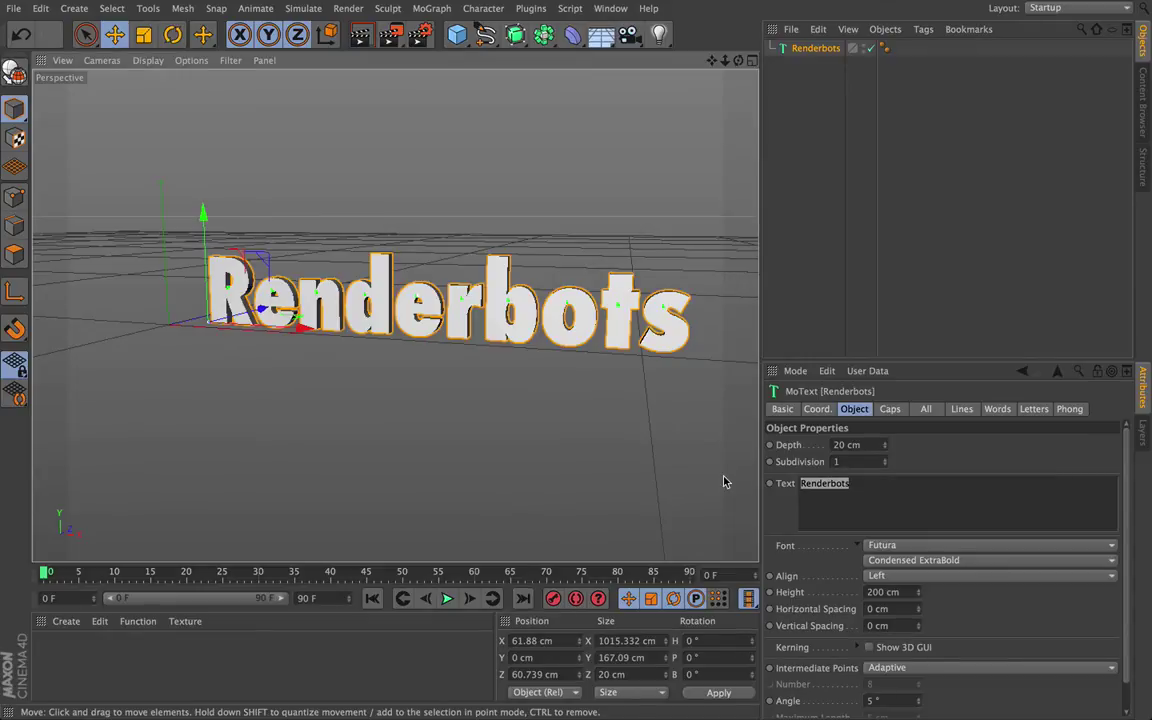
pyautogui.hotkey('shift', 's')
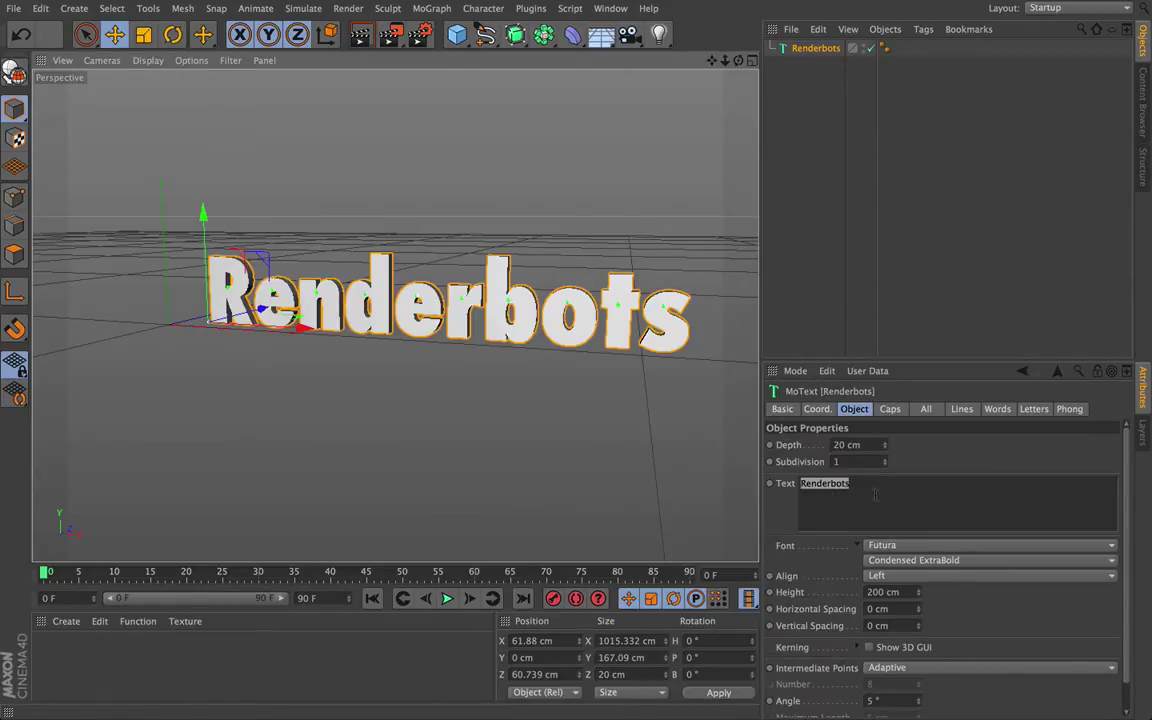
pyautogui.press('BackSpace')
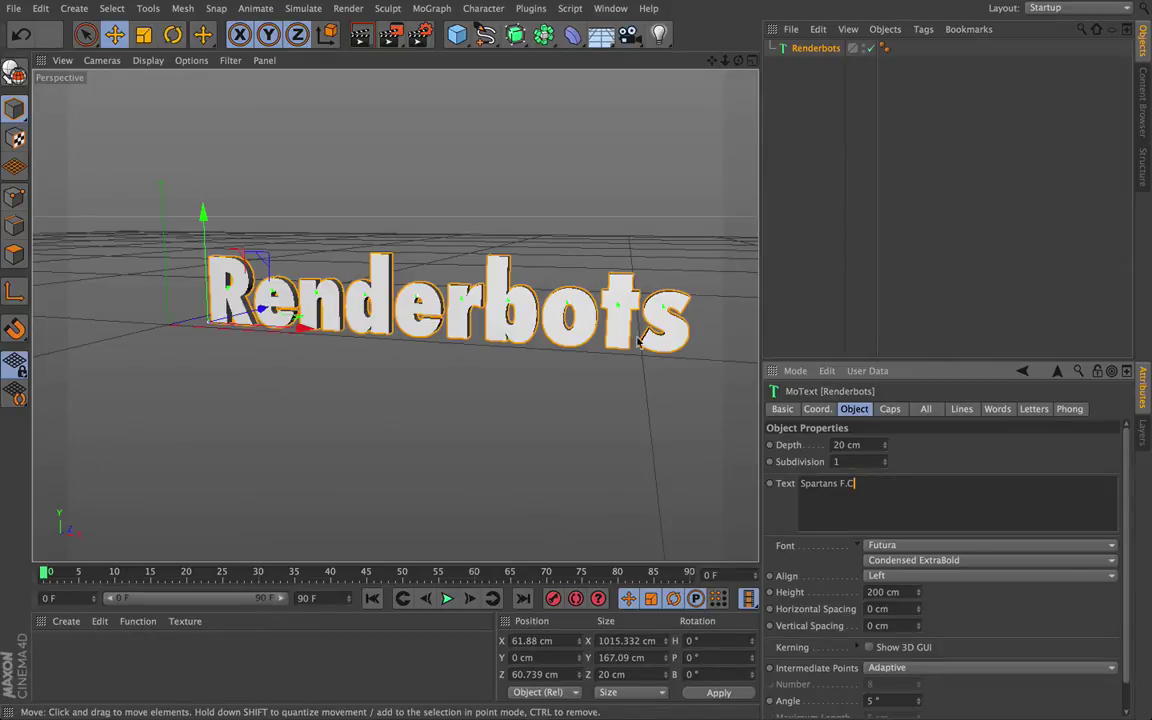
pyautogui.click(510, 232)
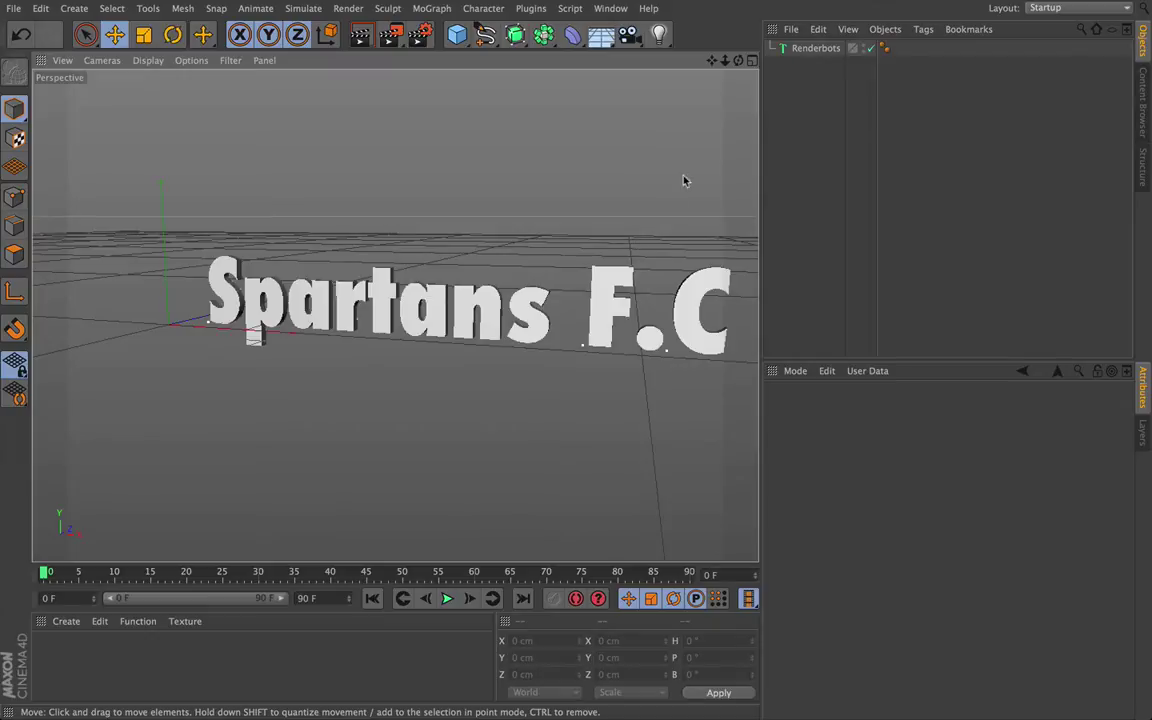
pyautogui.keyDown('alt'); pyautogui.moveTo(692, 170); pyautogui.dragTo(627, 170, button='middle'); pyautogui.keyUp('alt')
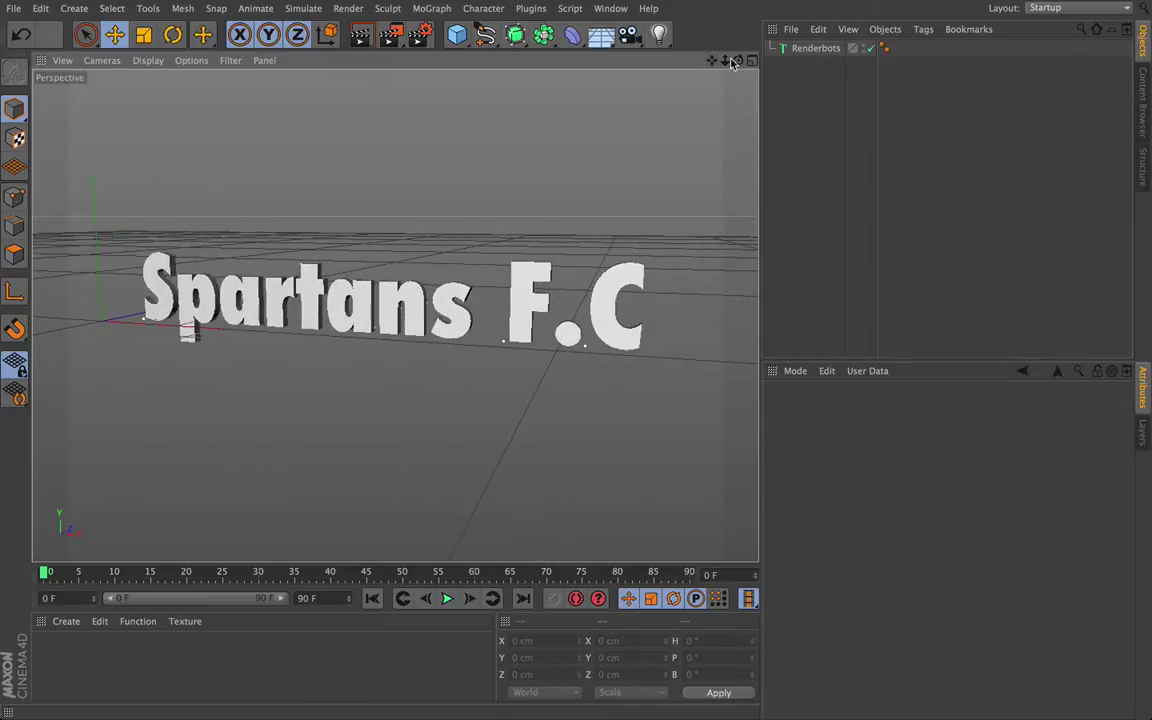
pyautogui.moveTo(733, 62); pyautogui.dragTo(787, 74)
# Step: Select the MoText and set its extrusion depth to 72 cm
pyautogui.click(812, 48)
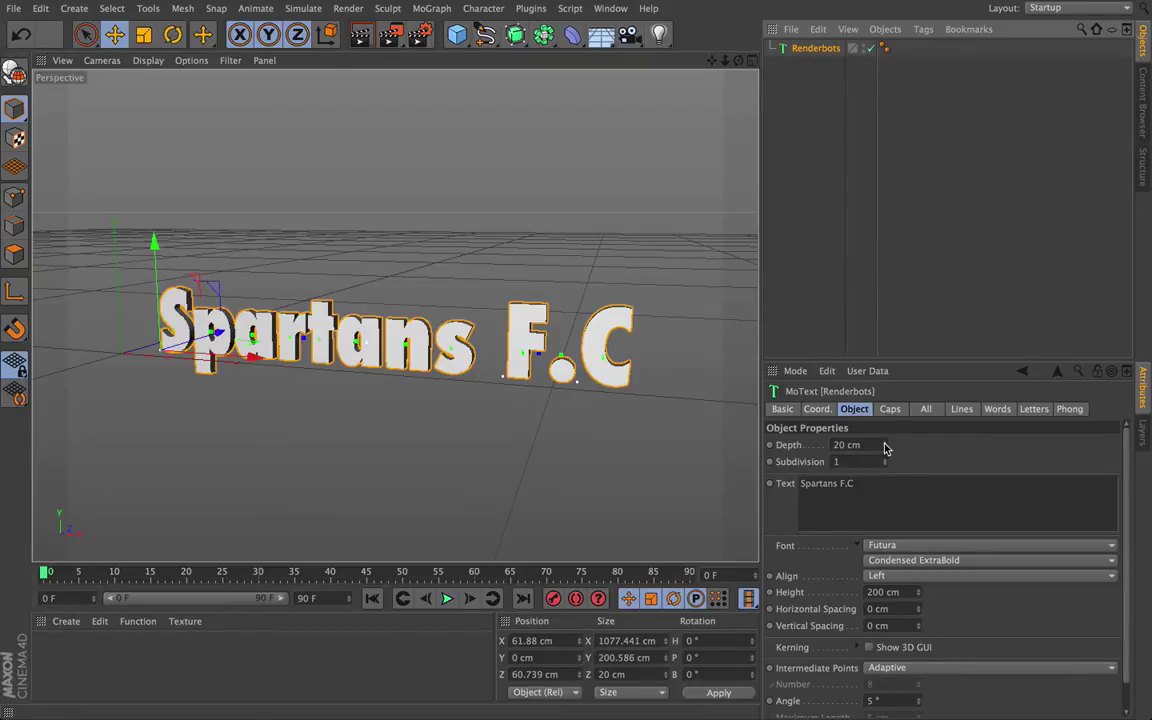
pyautogui.moveTo(885, 449); pyautogui.dragTo(888, 448)
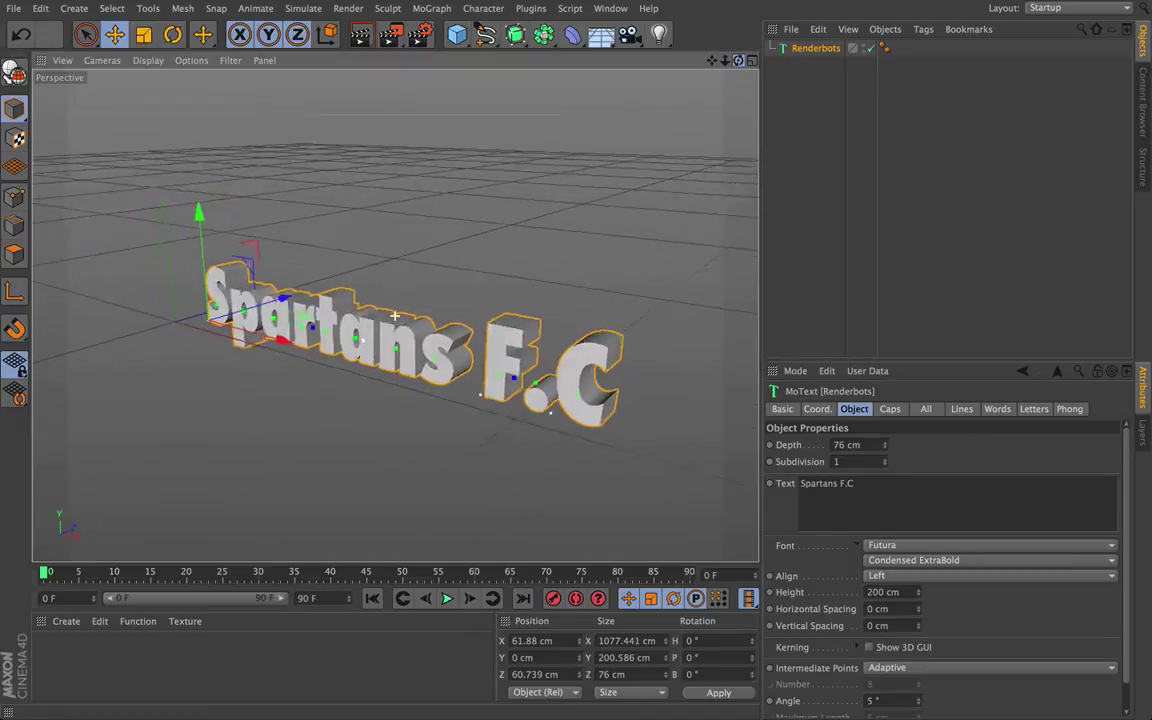
pyautogui.keyDown('alt'); pyautogui.moveTo(395, 316); pyautogui.dragTo(410, 335); pyautogui.keyUp('alt')
pyautogui.moveTo(884, 450); pyautogui.dragTo(884, 447)
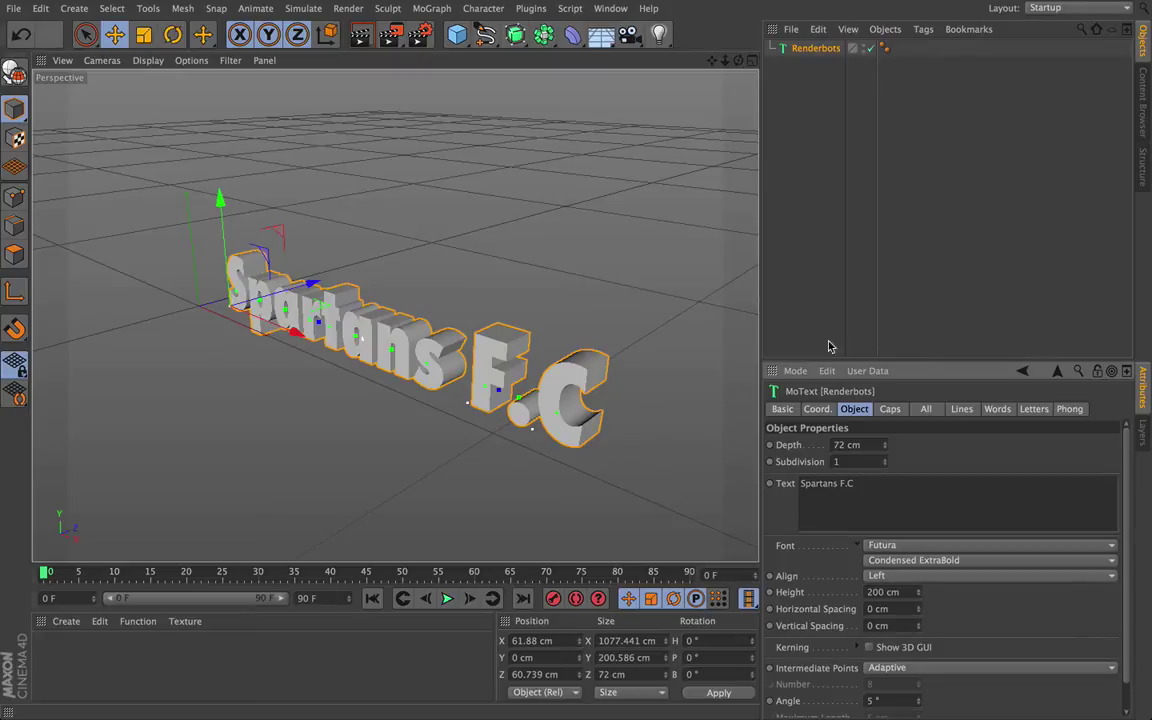
pyautogui.moveTo(739, 61); pyautogui.dragTo(728, 97)
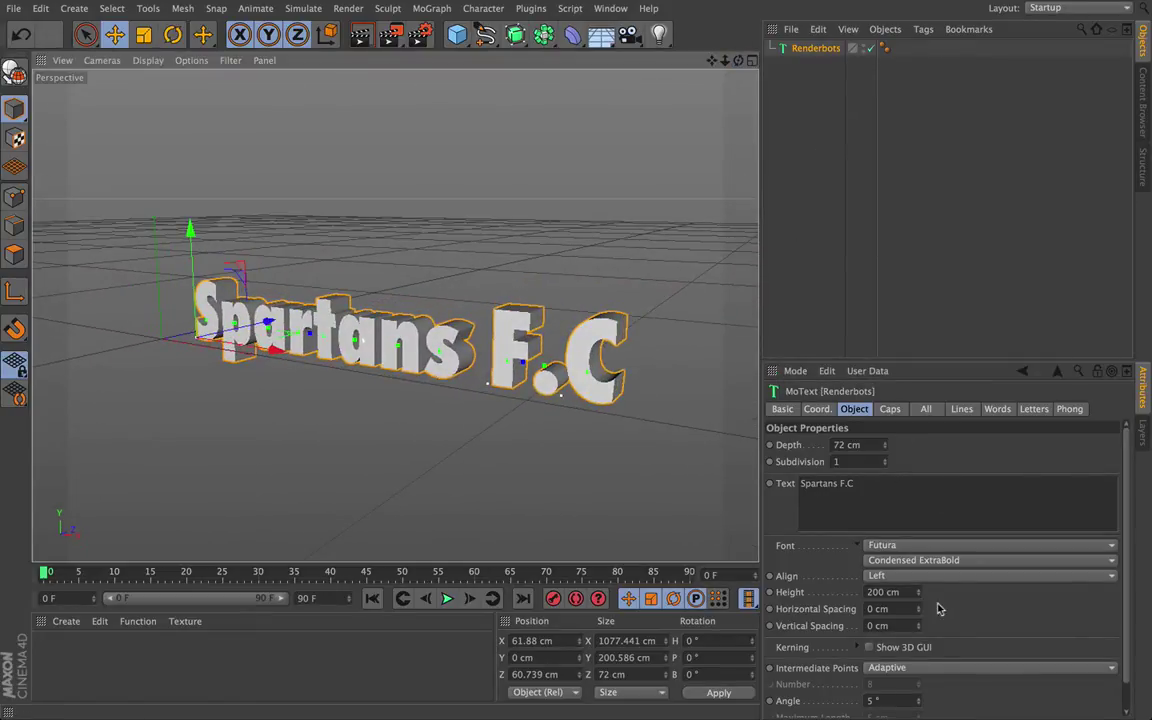
# Step: Raise the text height to 227 cm and tighten horizontal spacing to -4 cm
pyautogui.moveTo(919, 596); pyautogui.dragTo(919, 596)
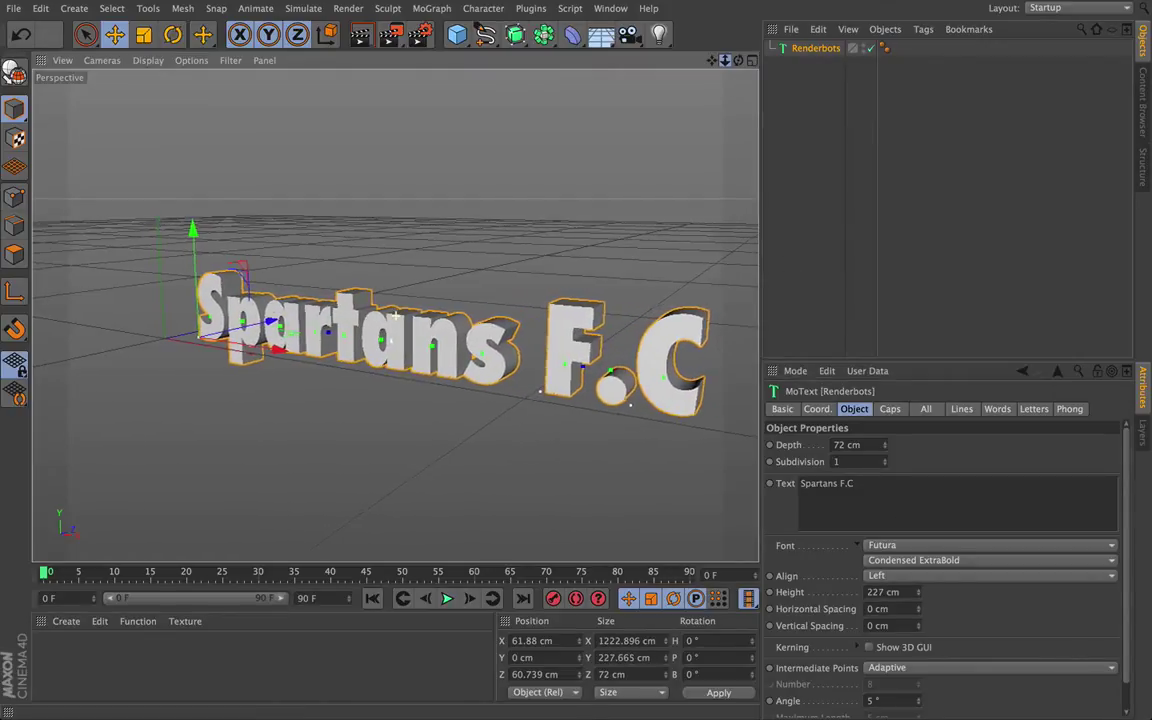
pyautogui.moveTo(711, 61); pyautogui.dragTo(676, 43)
pyautogui.moveTo(919, 610)
pyautogui.mouseDown()
pyautogui.moveTo(920, 595)
pyautogui.moveTo(921, 613)
pyautogui.mouseUp()
pyautogui.moveTo(738, 60); pyautogui.dragTo(820, 95)
pyautogui.scroll(-1, 933, 596)
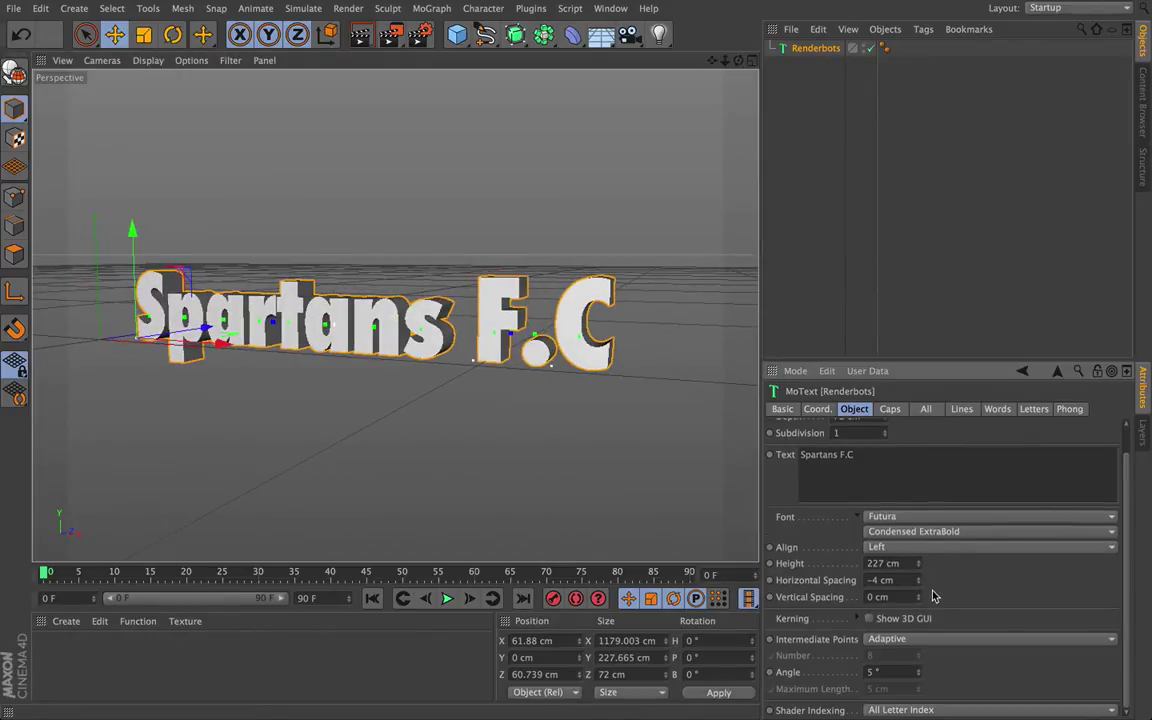
# Step: In the Caps tab, set Start to a 5 cm Fillet Cap and orbit in to inspect the rounded front edges
pyautogui.click(891, 411)
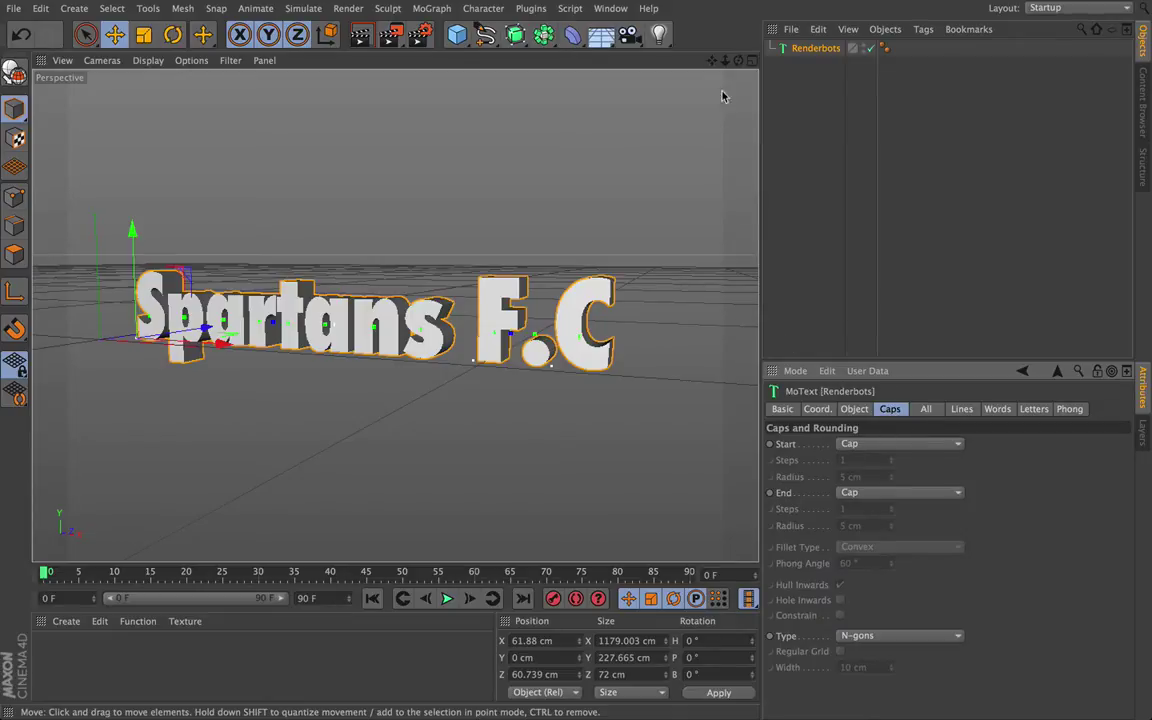
pyautogui.moveTo(739, 61); pyautogui.dragTo(698, 50)
pyautogui.click(920, 446)
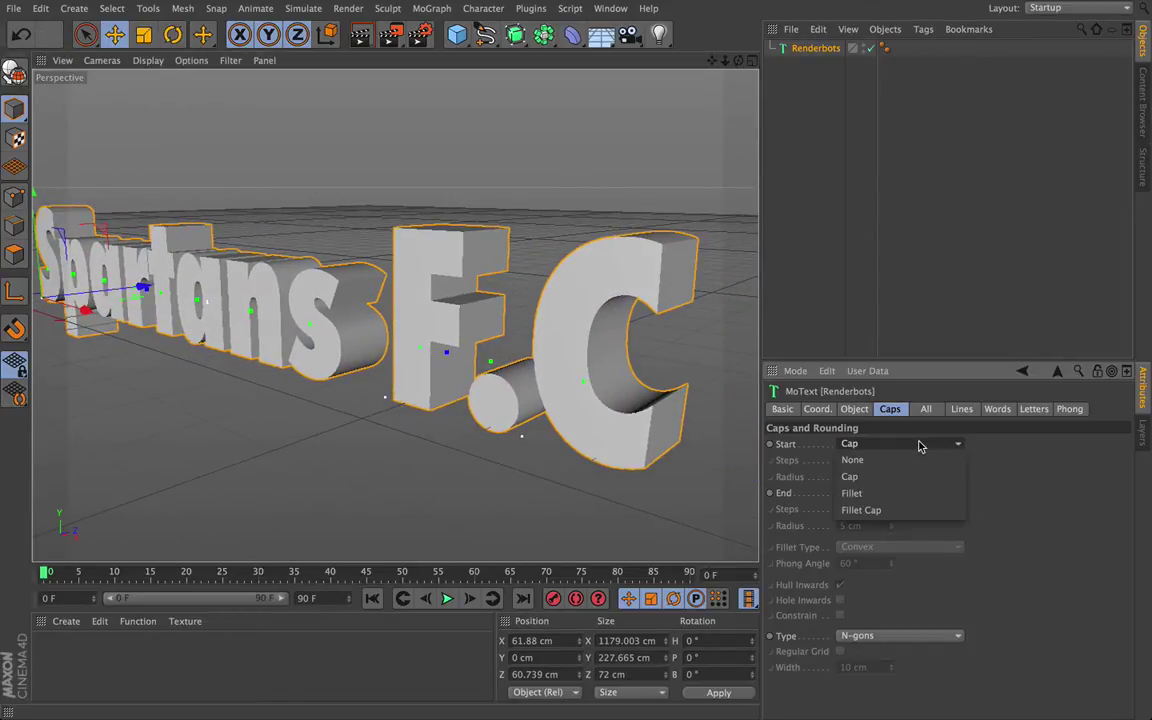
pyautogui.click(903, 497)
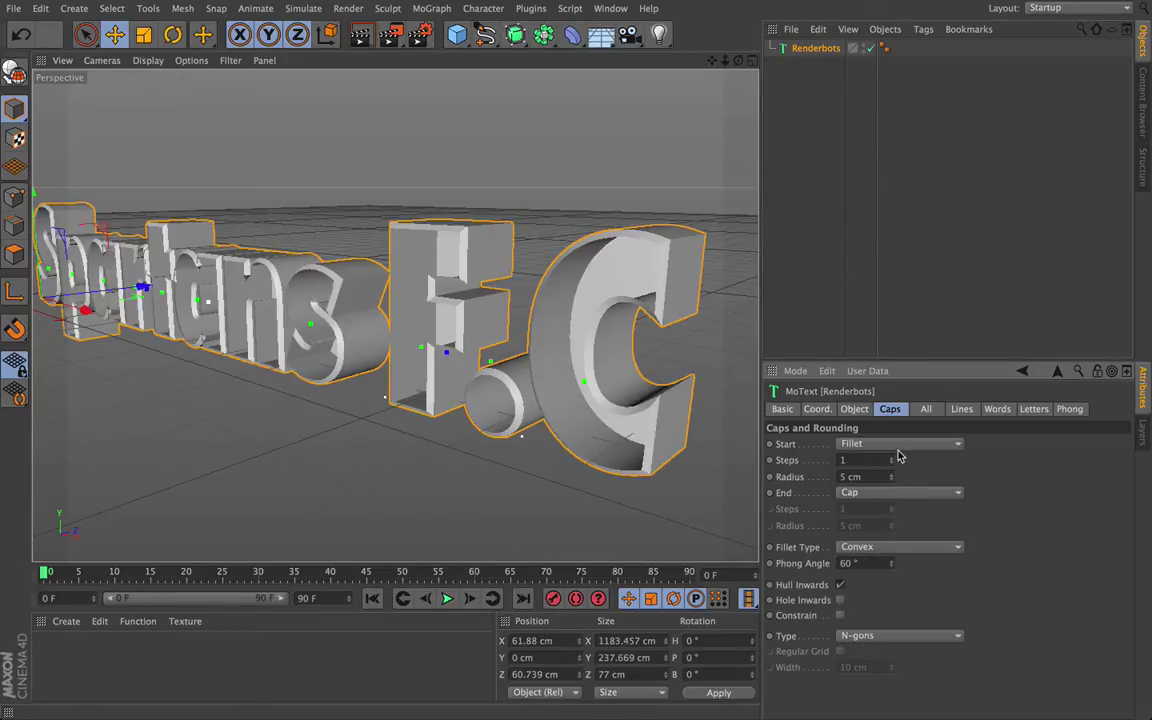
pyautogui.click(898, 446)
pyautogui.click(897, 508)
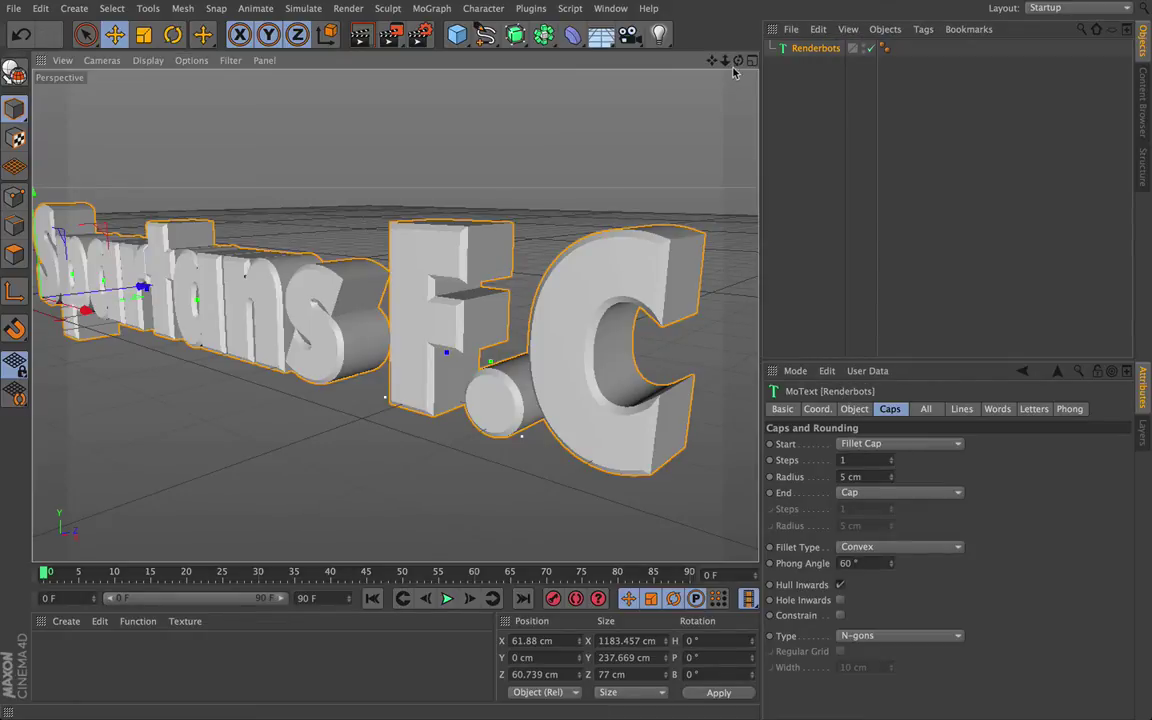
pyautogui.moveTo(738, 60); pyautogui.dragTo(632, 176)
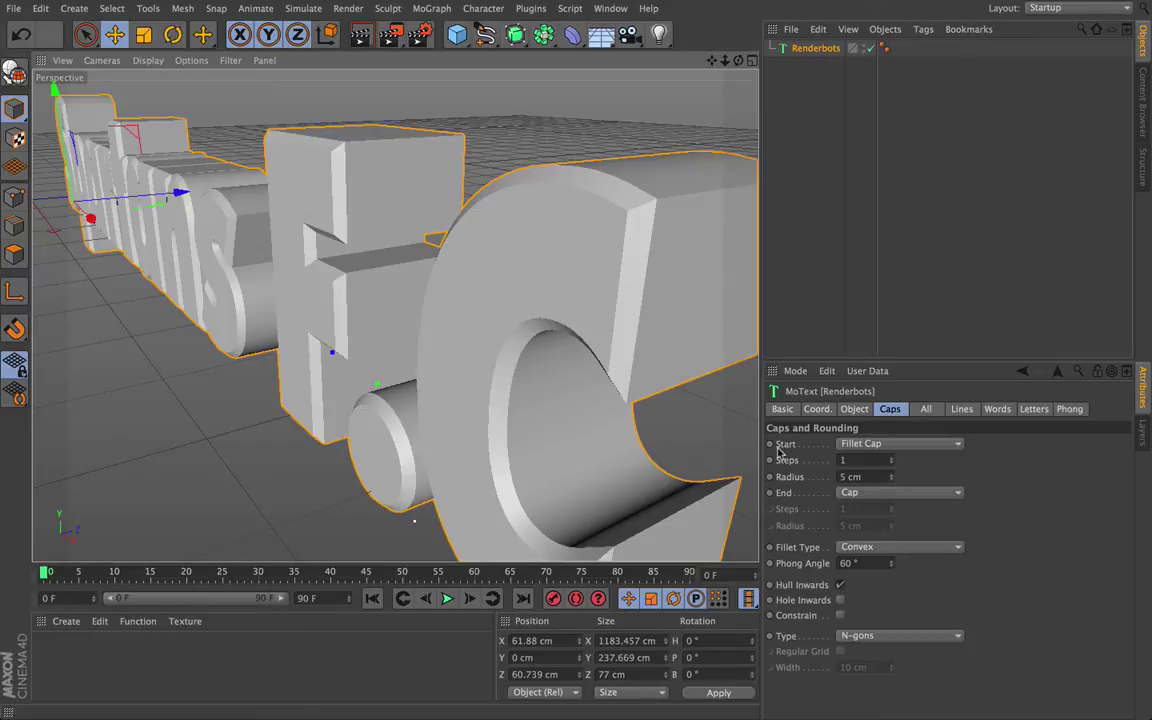
pyautogui.moveTo(638, 52); pyautogui.dragTo(617, 152)
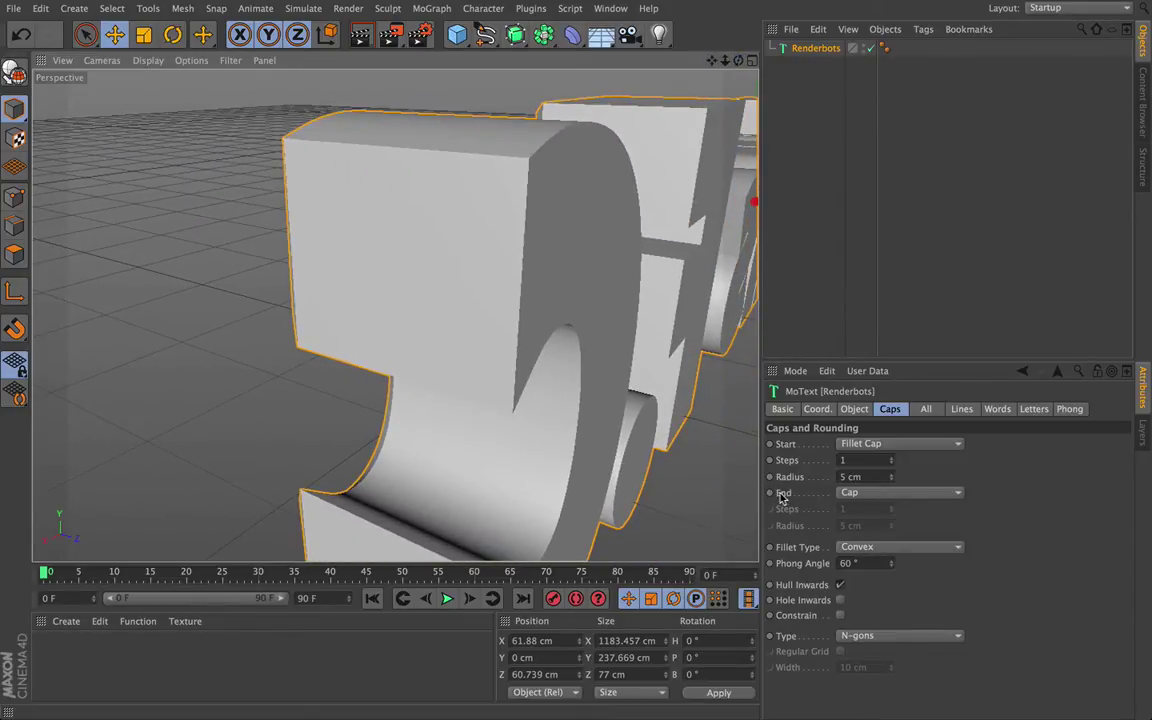
# Step: Set the End cap to Fillet Cap, then orbit and zoom out to see the whole text
pyautogui.click(873, 495)
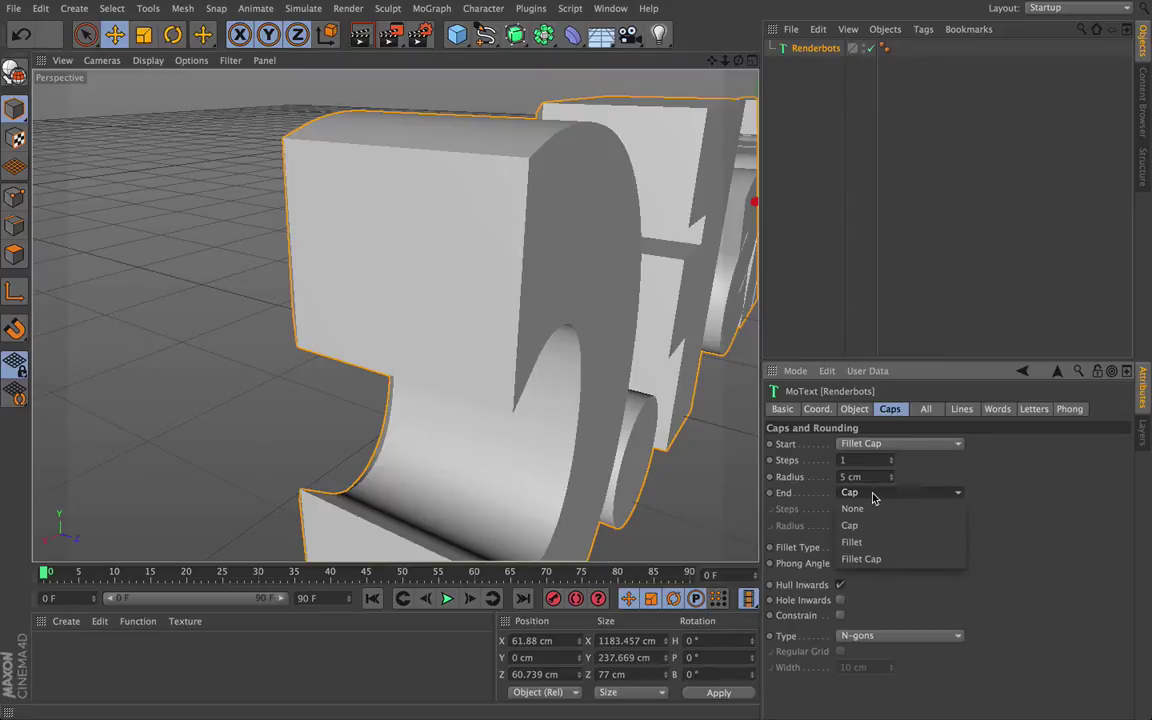
pyautogui.click(870, 559)
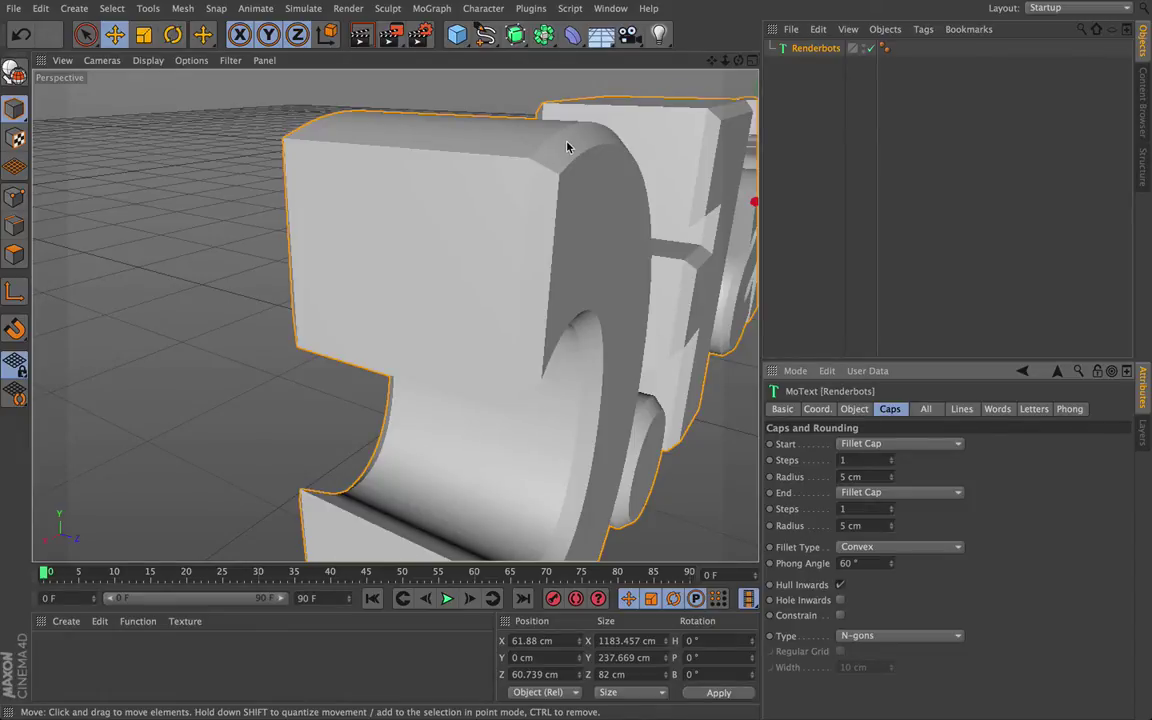
pyautogui.keyDown('alt'); pyautogui.moveTo(566, 147); pyautogui.dragTo(720, 67); pyautogui.keyUp('alt')
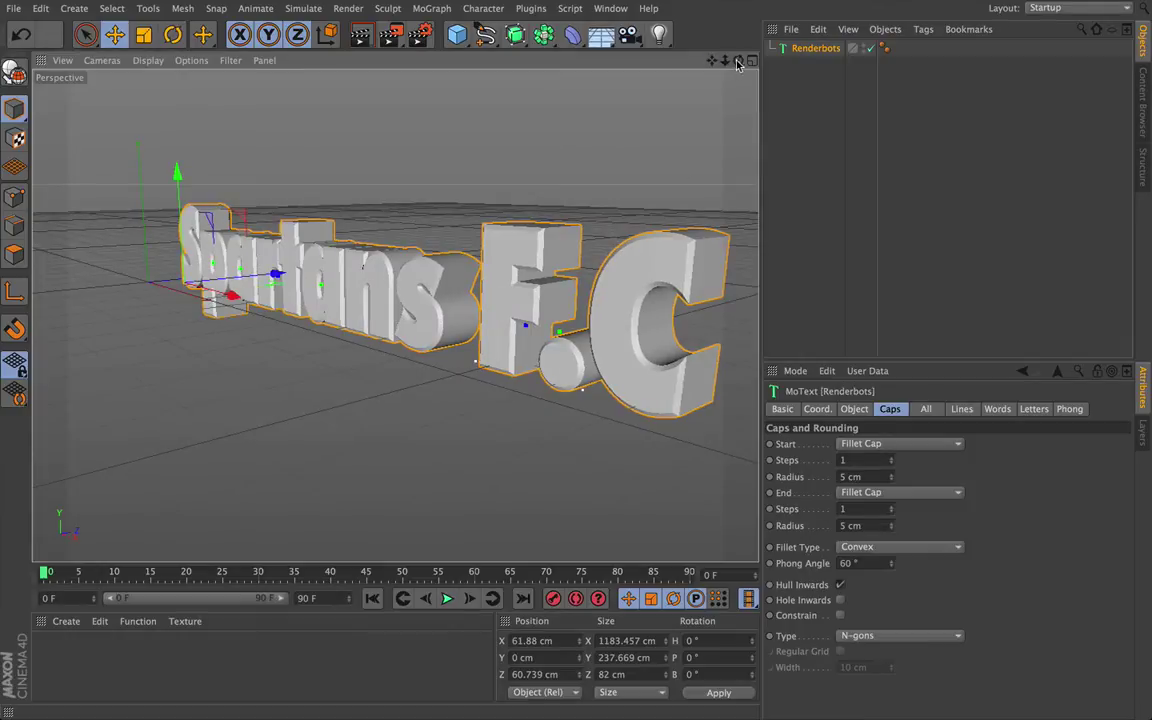
pyautogui.keyDown('alt'); pyautogui.moveTo(680, 170); pyautogui.dragTo(590, 180); pyautogui.keyUp('alt')
pyautogui.moveTo(728, 62); pyautogui.dragTo(720, 62)
pyautogui.scroll(-5, 396, 316)
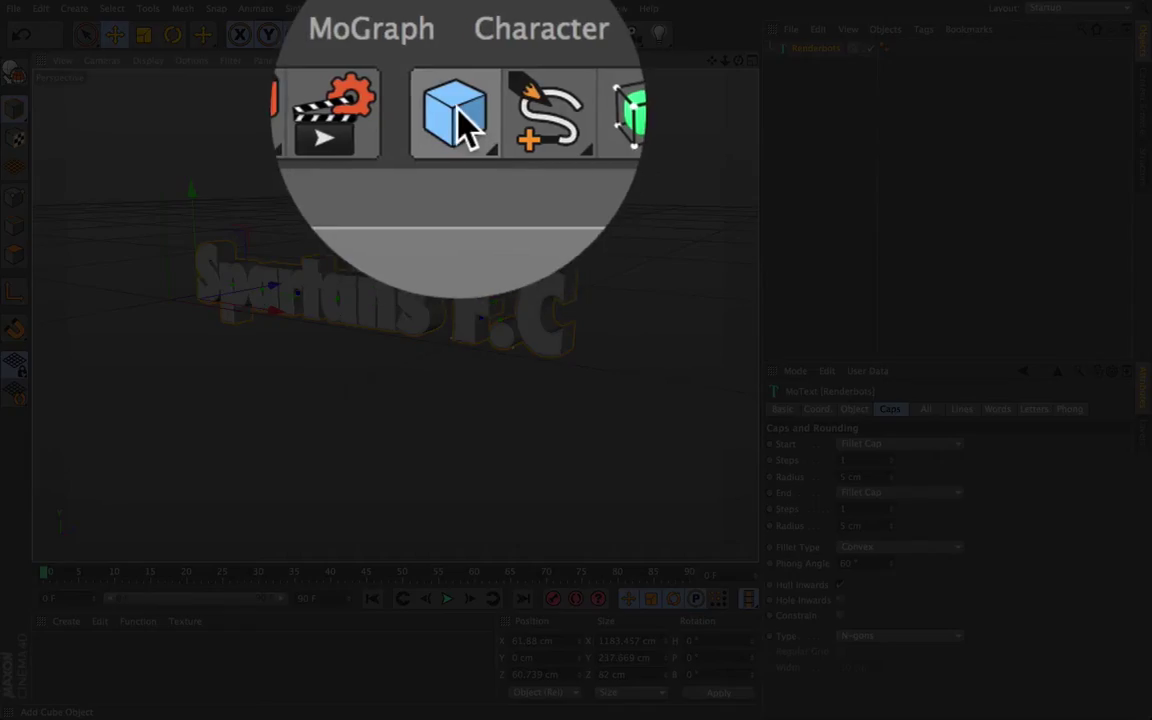
# Step: Add a Plane primitive and drag it down below the text and sideways
pyautogui.click(456, 34)
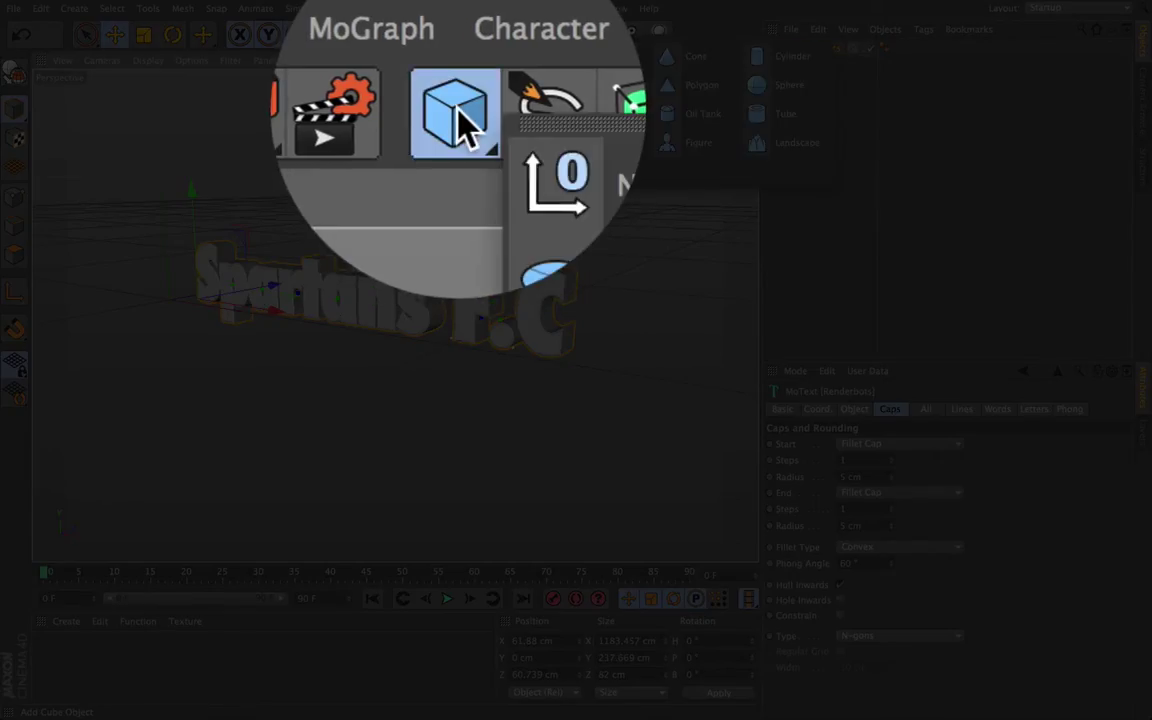
pyautogui.click(588, 86)
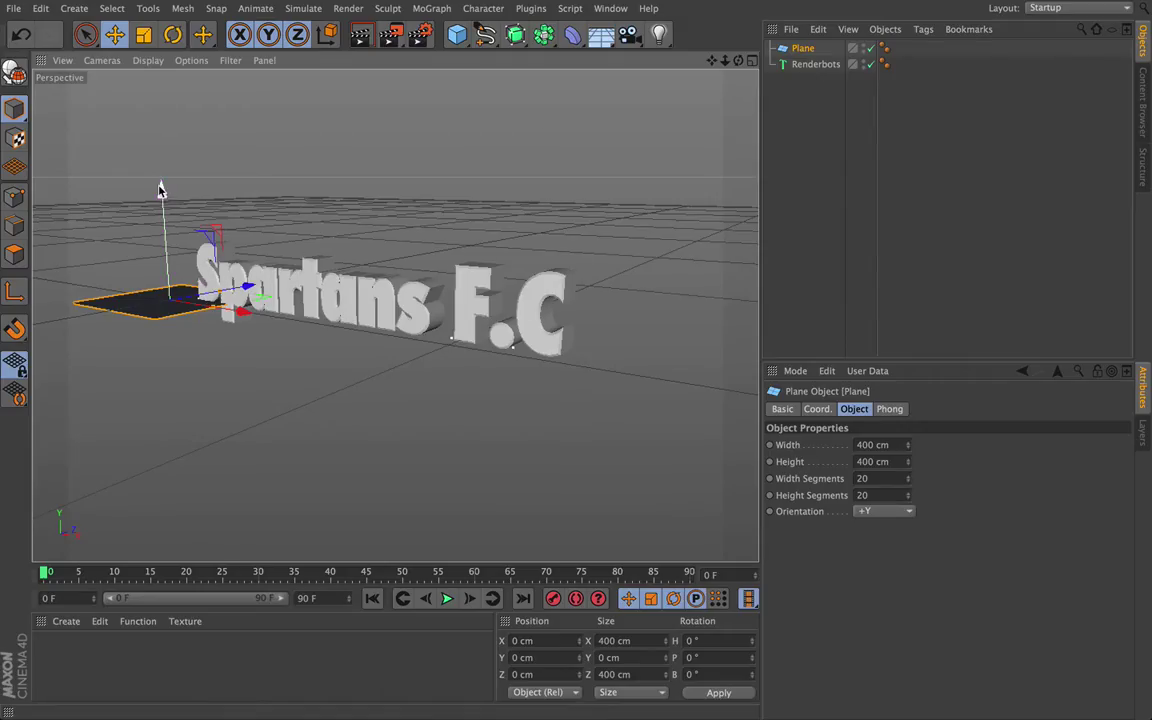
pyautogui.moveTo(160, 190)
pyautogui.mouseDown()
pyautogui.moveTo(165, 226)
pyautogui.moveTo(162, 205)
pyautogui.mouseUp()
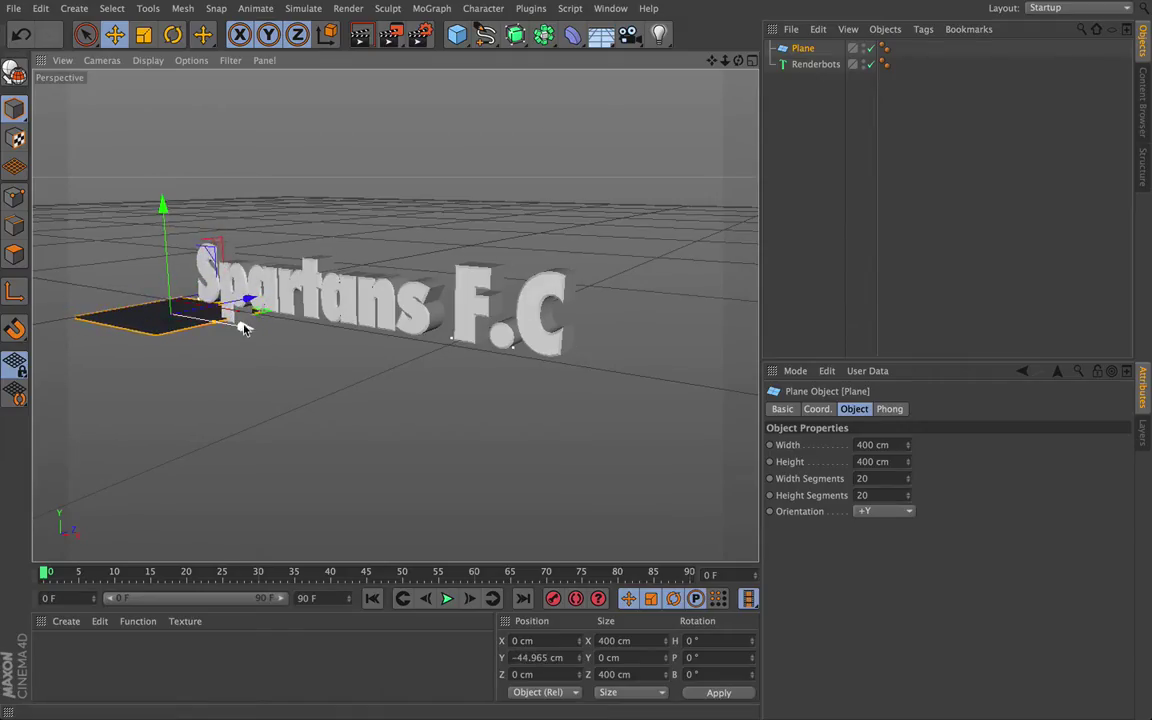
pyautogui.moveTo(249, 327); pyautogui.dragTo(221, 319)
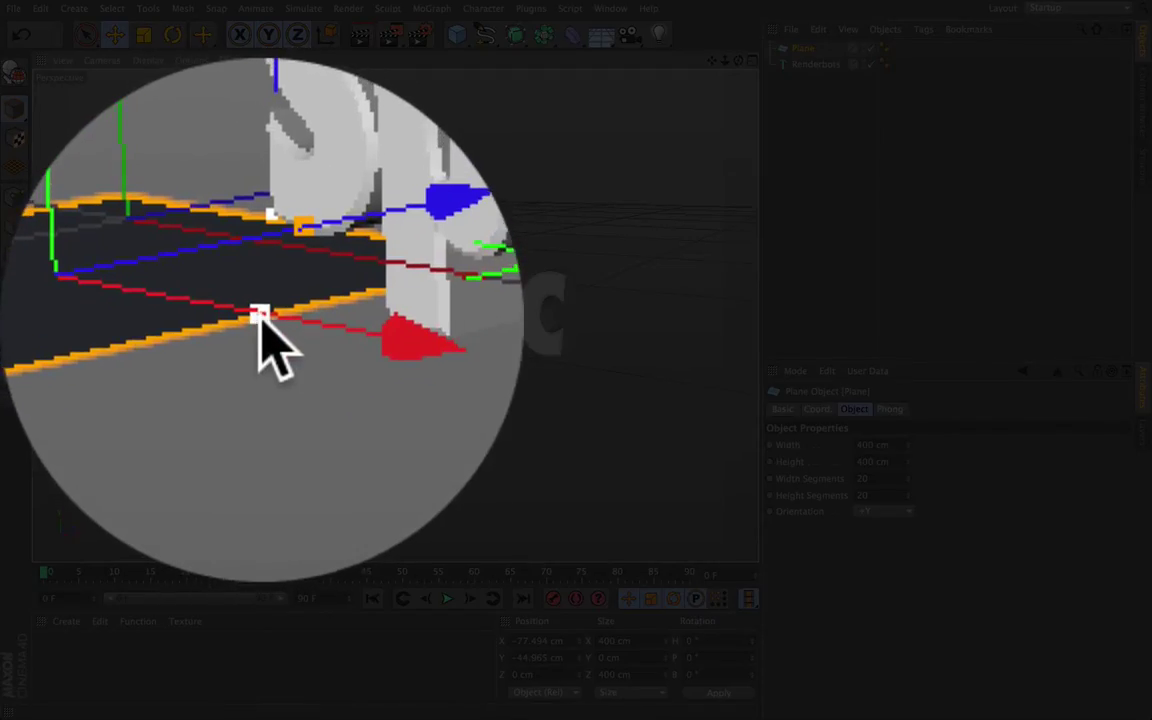
# Step: Stretch the plane to about 2198 × 1018 cm under the text and orbit in for a low view
pyautogui.moveTo(258, 318); pyautogui.dragTo(309, 342)
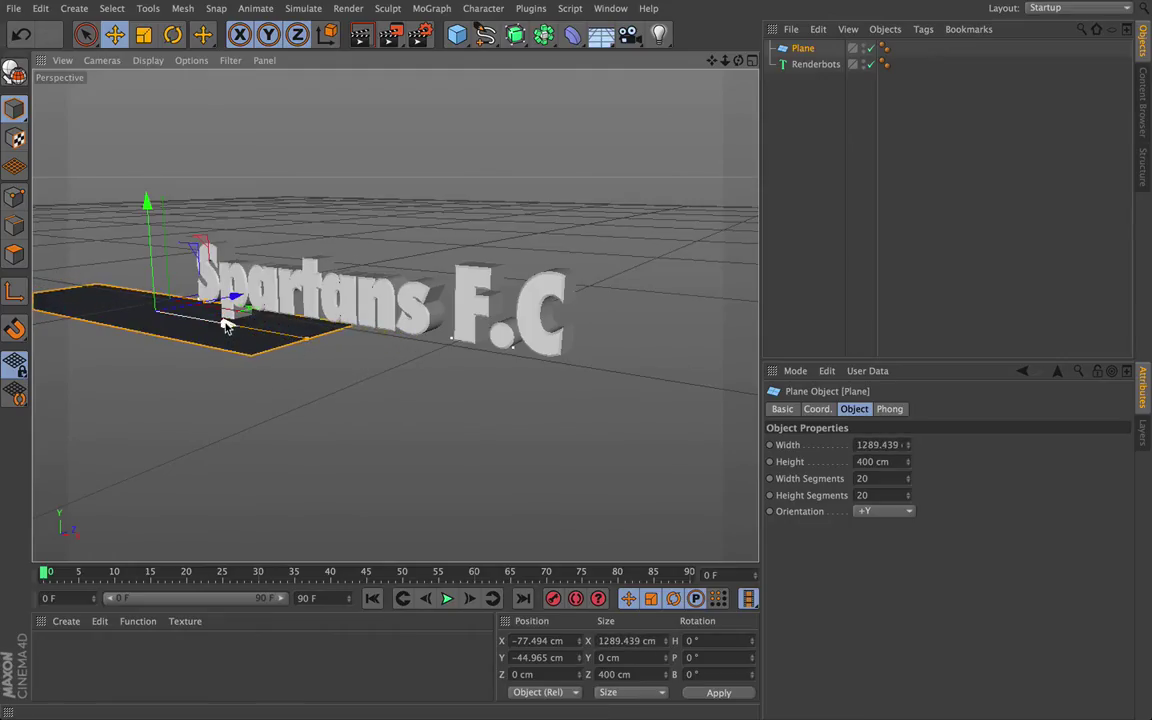
pyautogui.moveTo(225, 325); pyautogui.dragTo(398, 368)
pyautogui.moveTo(548, 386); pyautogui.dragTo(623, 401)
pyautogui.keyDown('alt'); pyautogui.moveTo(390, 340); pyautogui.dragTo(376, 140); pyautogui.keyUp('alt')
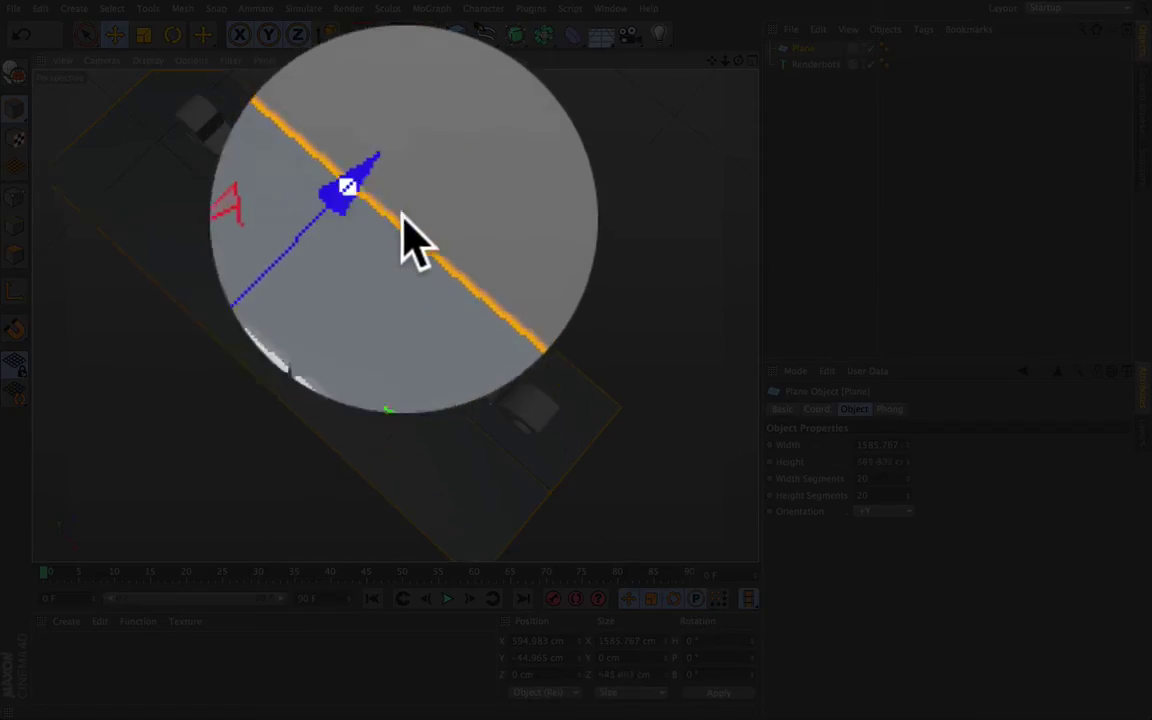
pyautogui.moveTo(465, 193); pyautogui.dragTo(455, 190)
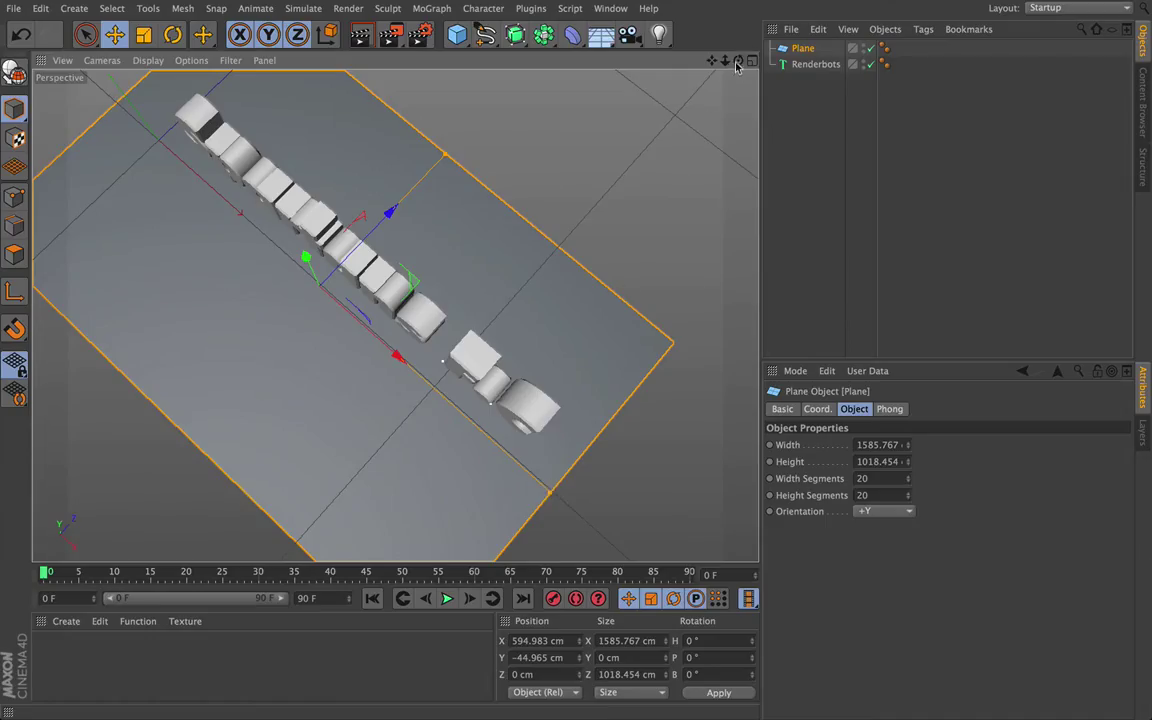
pyautogui.keyDown('alt'); pyautogui.moveTo(668, 55); pyautogui.dragTo(395, 316); pyautogui.keyUp('alt')
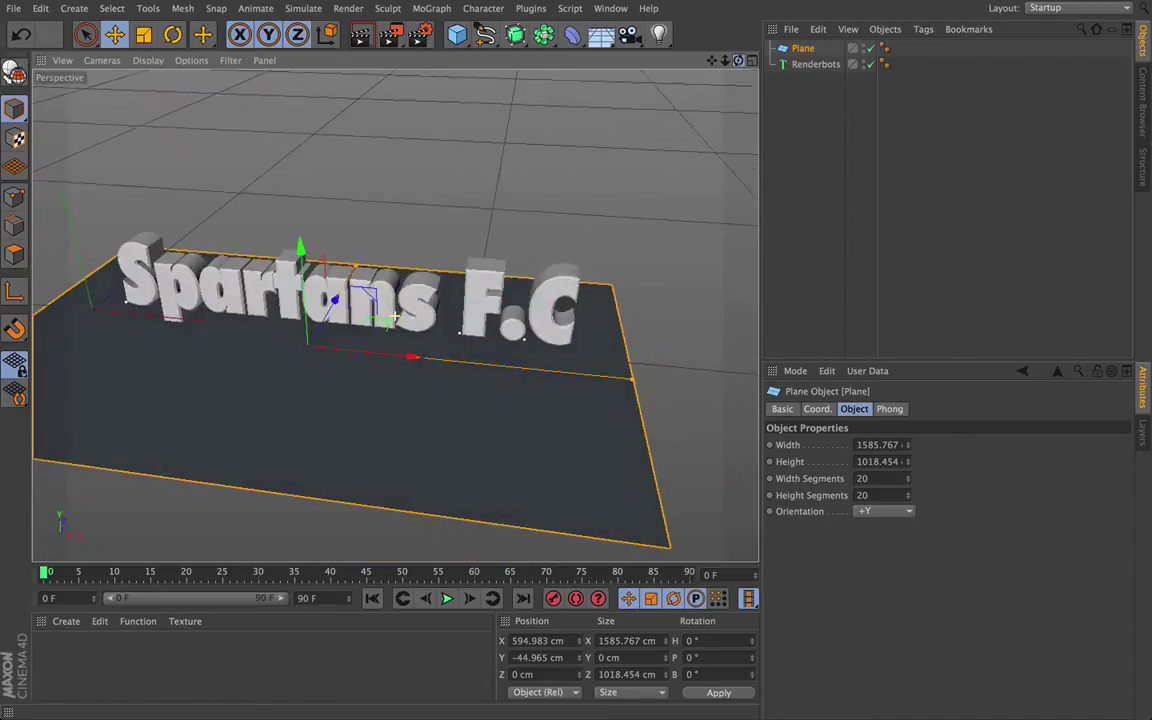
pyautogui.moveTo(660, 58); pyautogui.dragTo(785, 352)
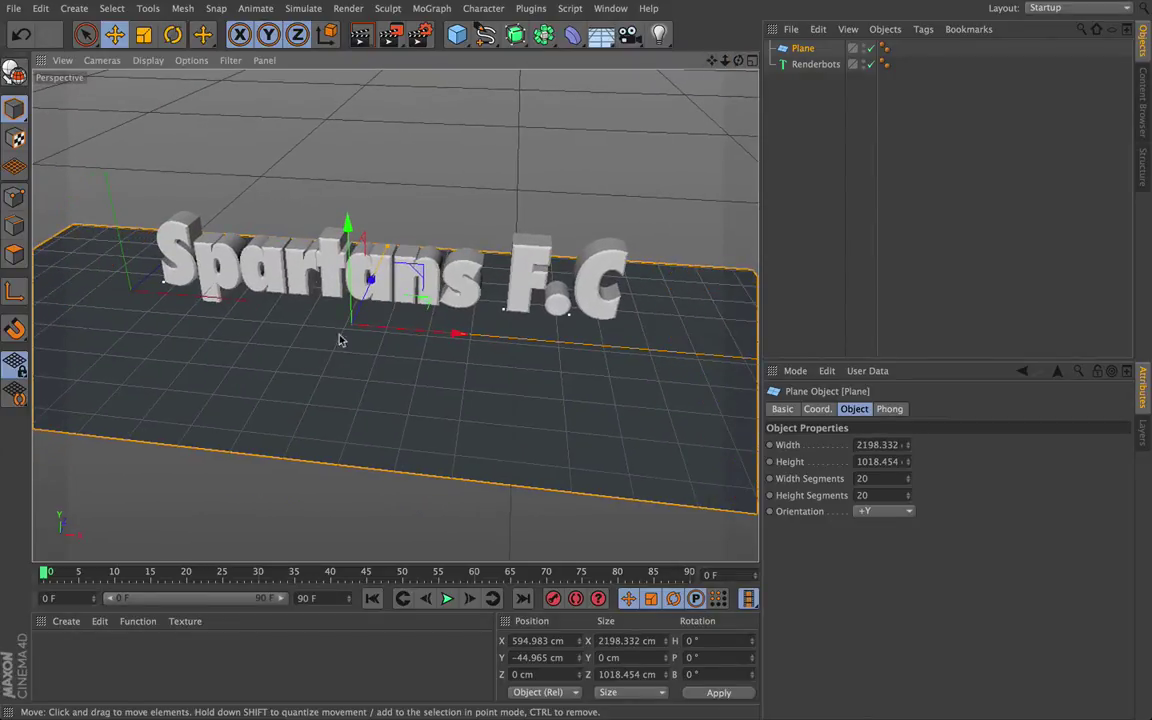
# Step: Render the active viewport to preview the Spartans F.C text standing on the plane
pyautogui.click(362, 36)
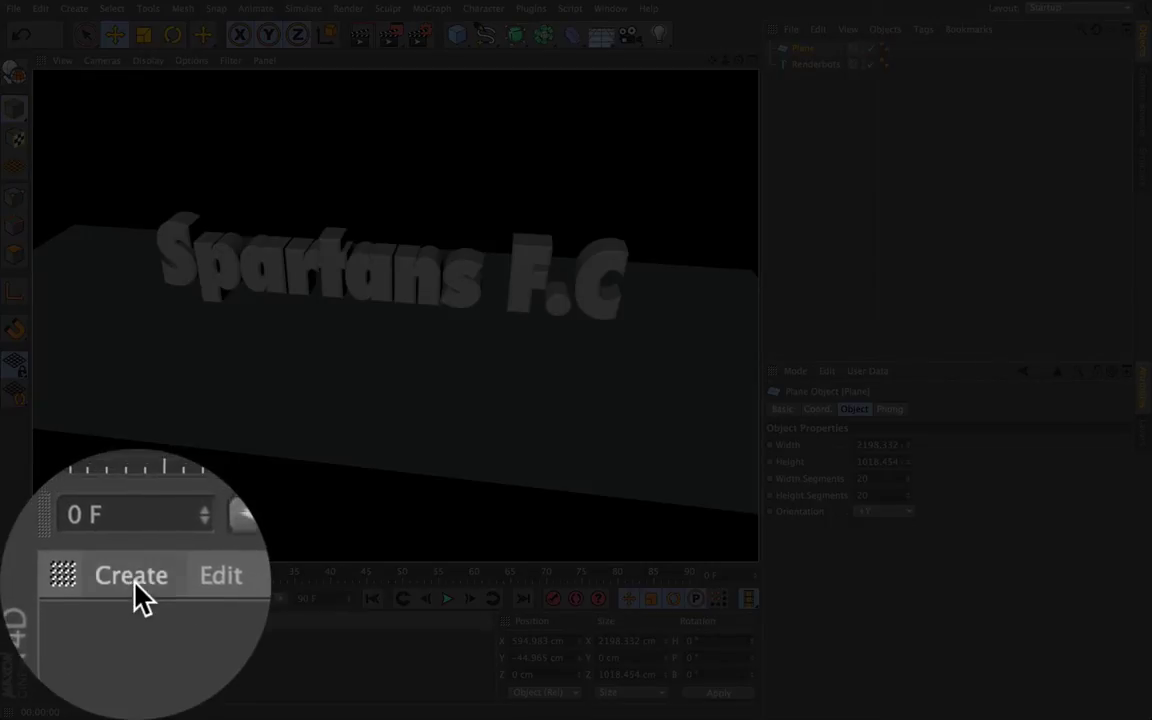
# Step: Create a new material, Mat, and open it in the Material Editor
pyautogui.click(65, 621)
pyautogui.click(120, 428)
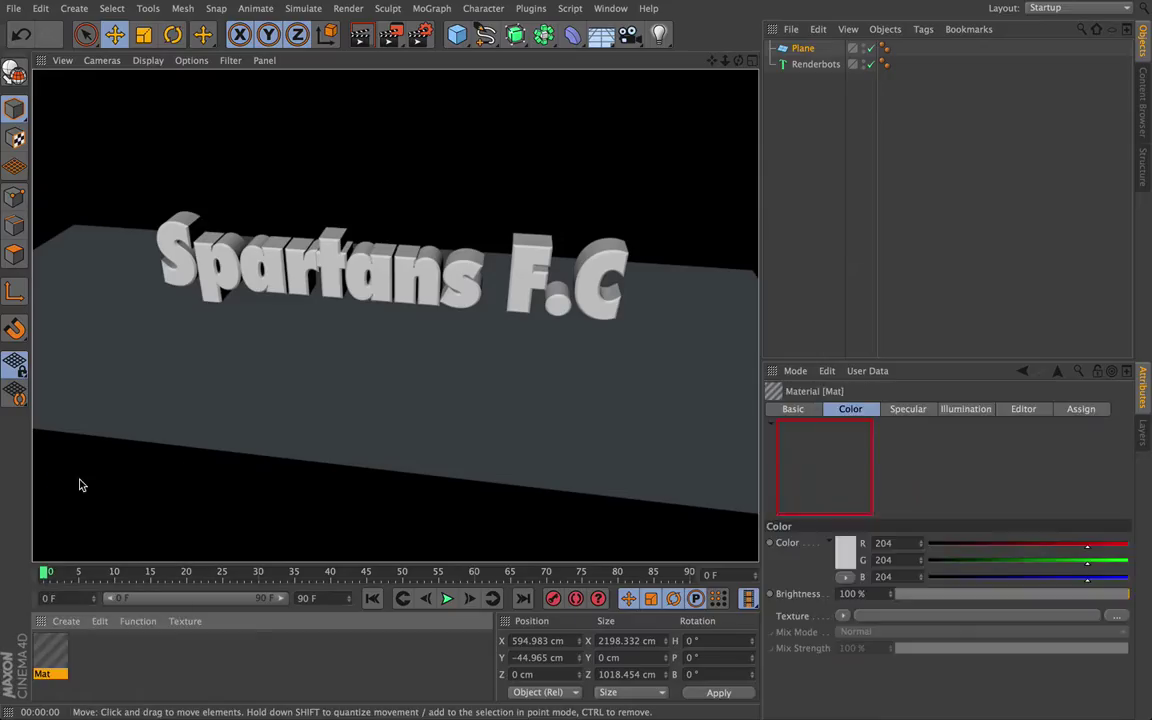
pyautogui.doubleClick(50, 652)
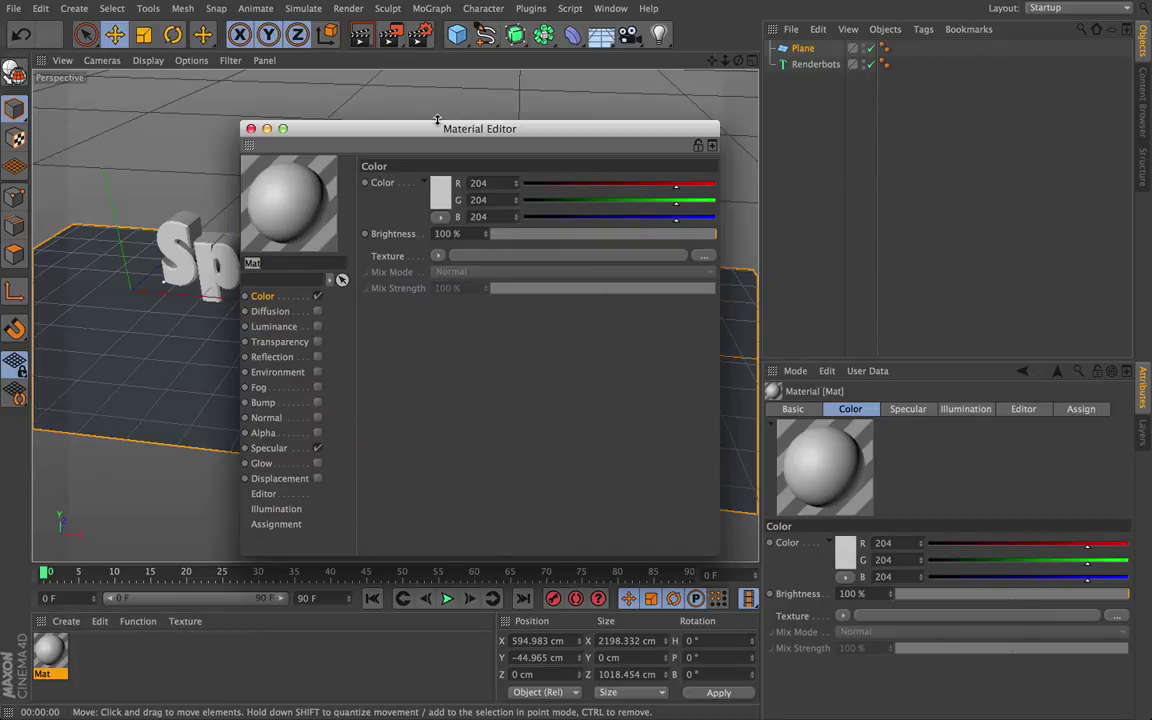
pyautogui.moveTo(392, 128); pyautogui.dragTo(432, 76)
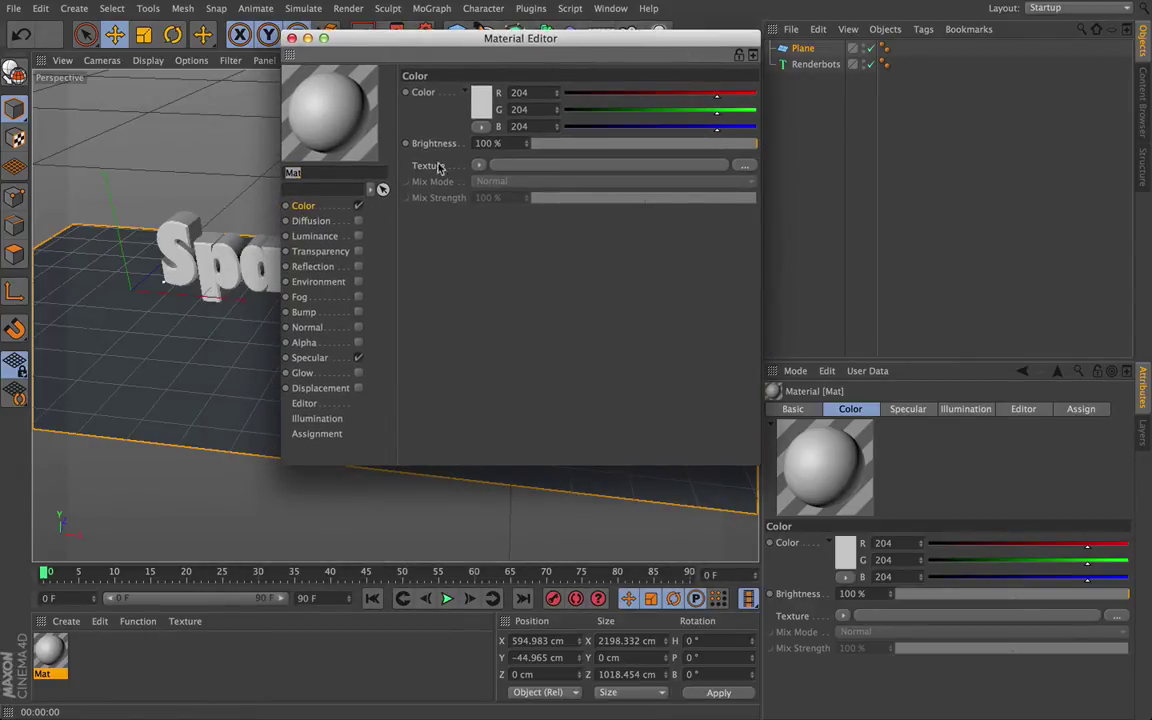
# Step: Set Mat's colour to near-black (R9 G6 B6) and enable reflection at 39% brightness
pyautogui.click(480, 106)
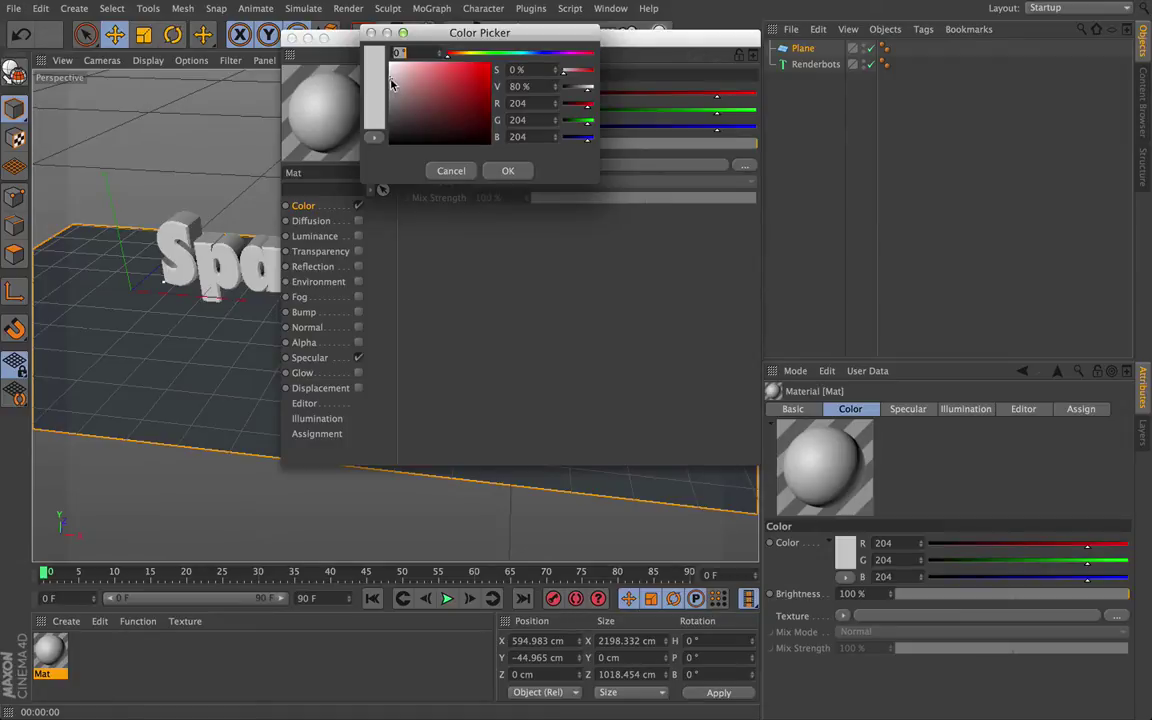
pyautogui.moveTo(391, 84); pyautogui.dragTo(421, 145)
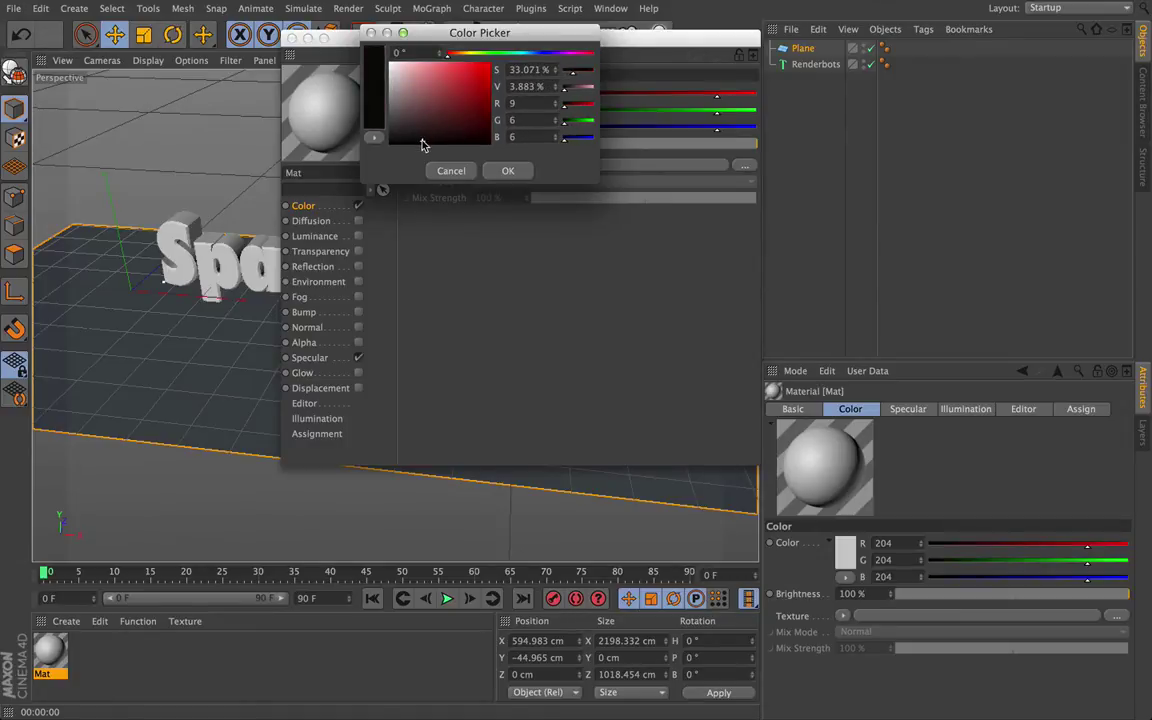
pyautogui.click(507, 172)
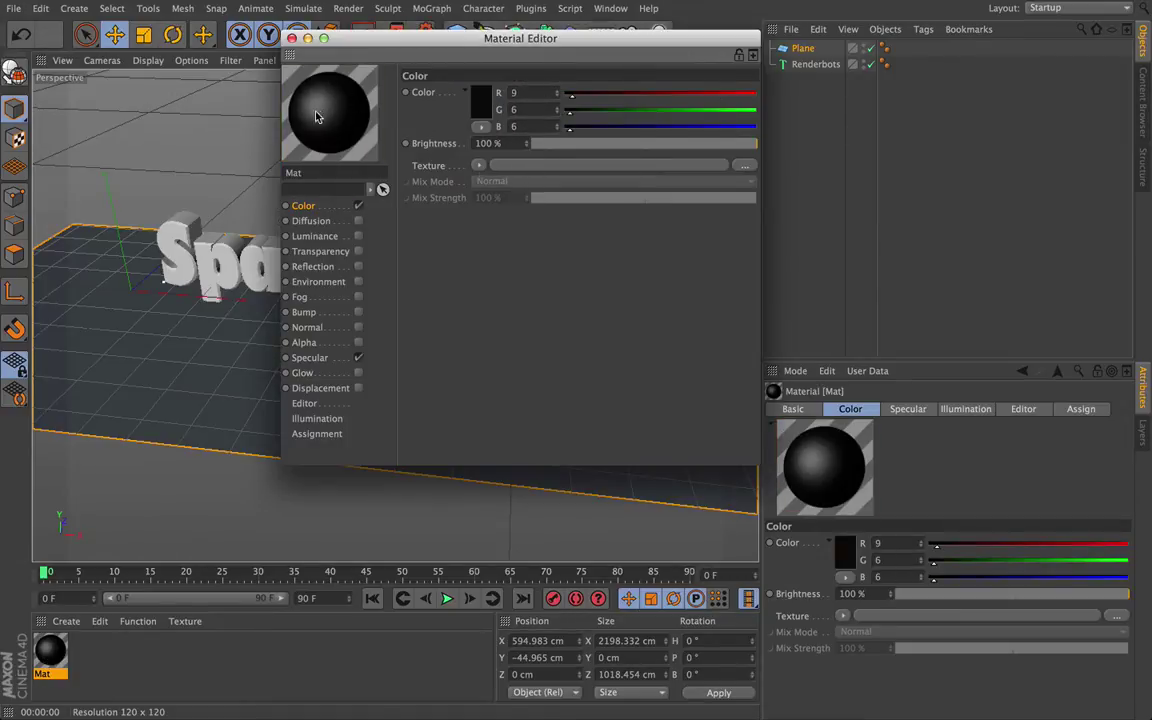
pyautogui.click(358, 267)
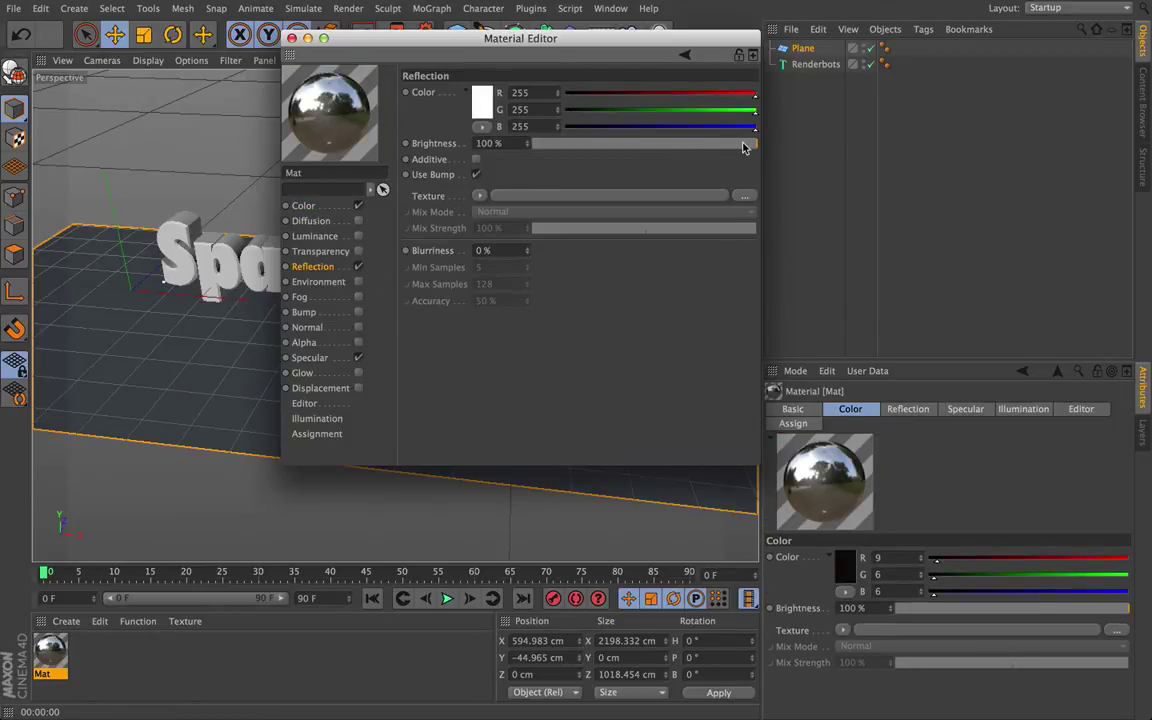
pyautogui.moveTo(740, 148); pyautogui.dragTo(619, 147)
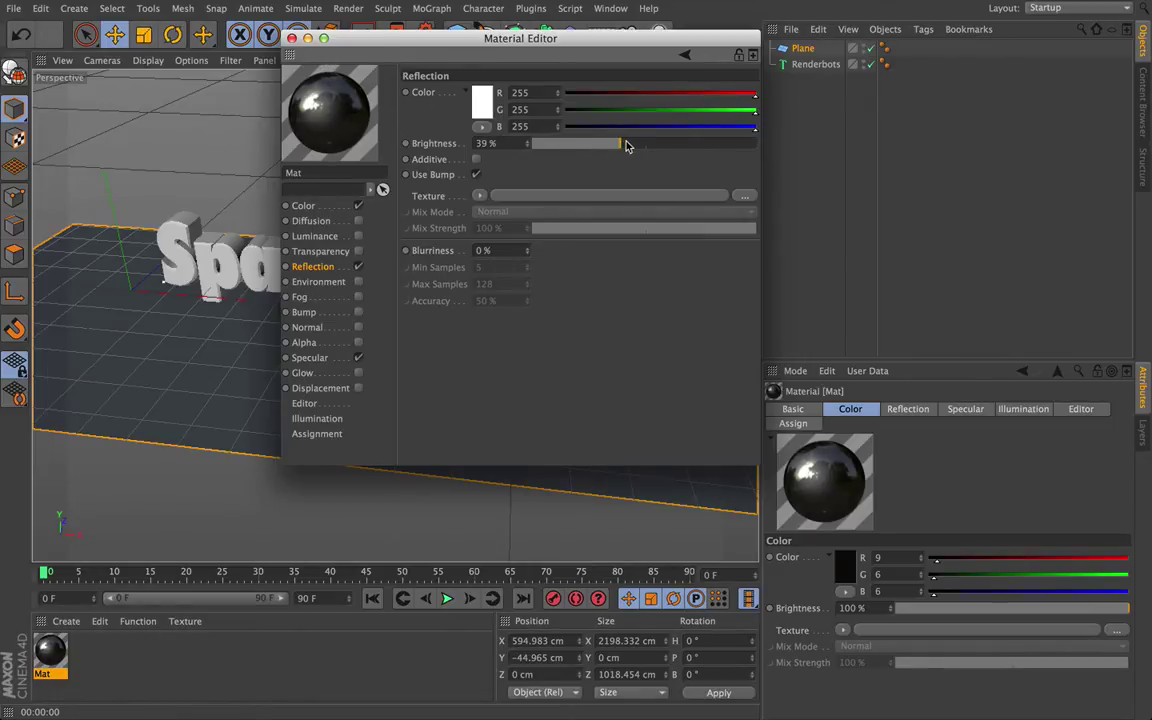
pyautogui.click(292, 39)
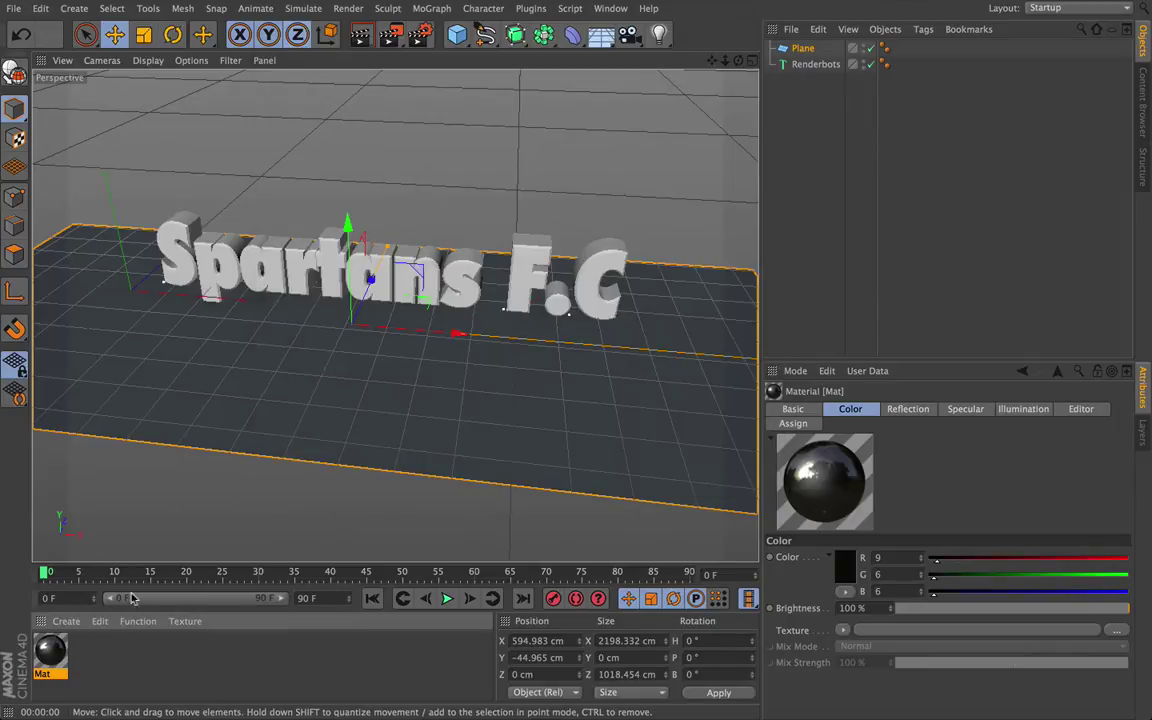
# Step: Apply Mat to the plane and render the view to check the dark glossy floor
pyautogui.moveTo(50, 655); pyautogui.dragTo(352, 365)
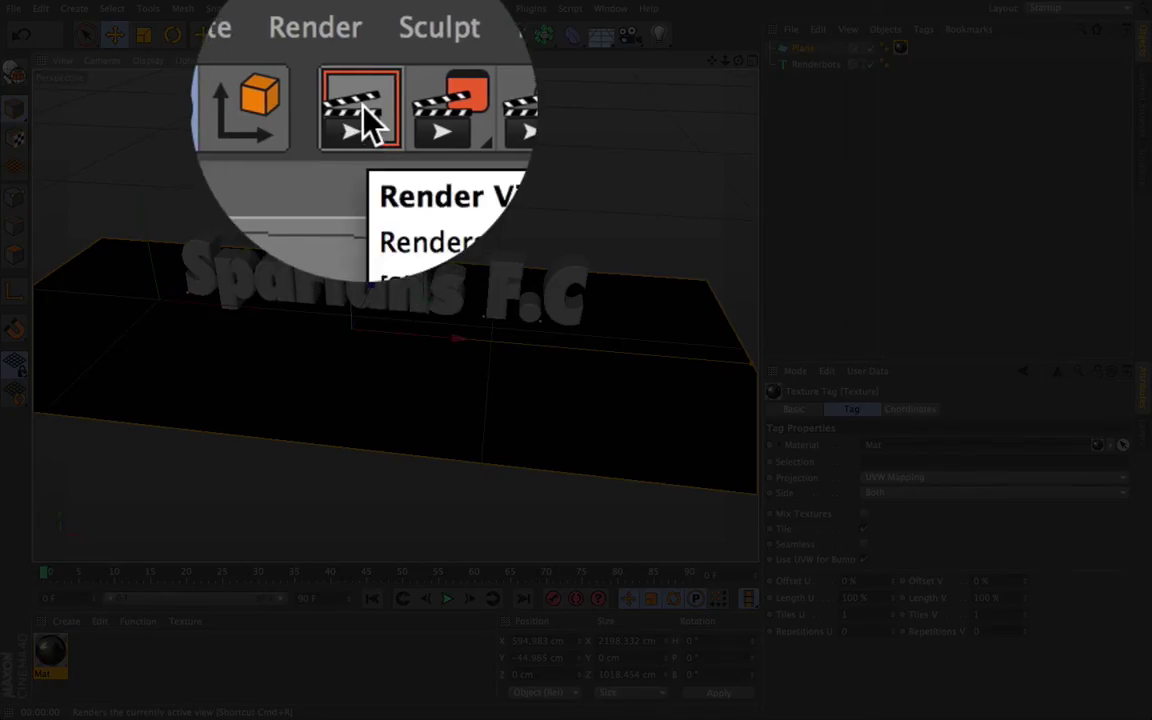
pyautogui.click(370, 122)
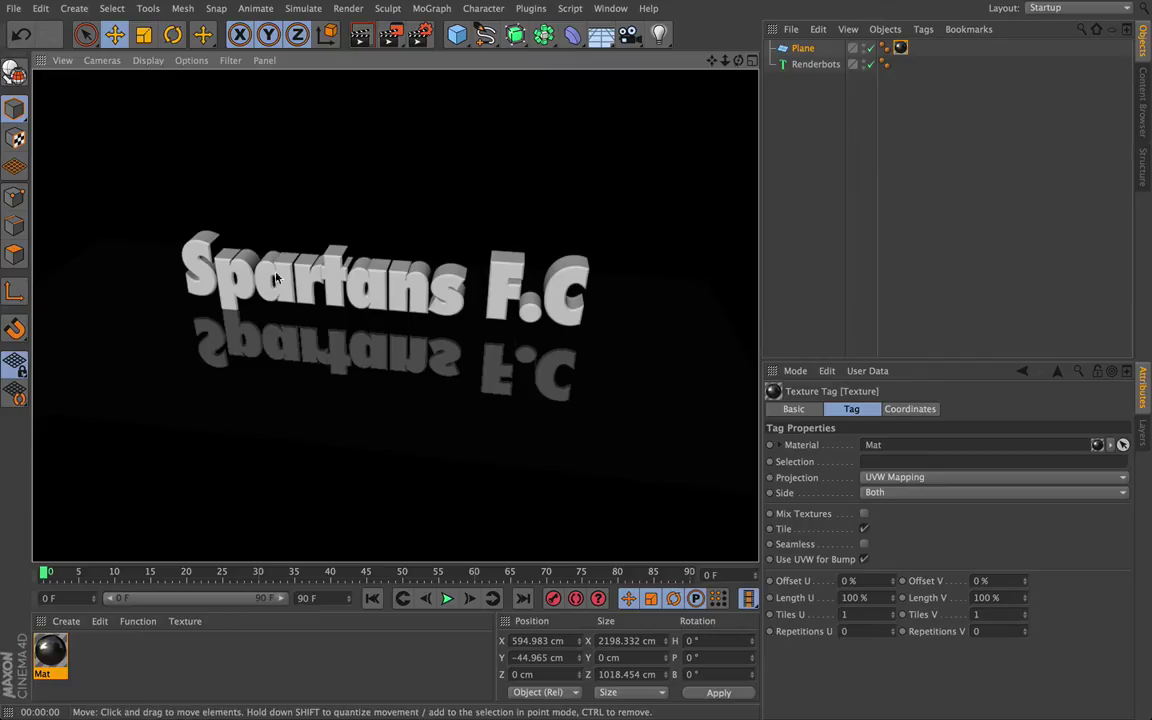
pyautogui.click(664, 56)
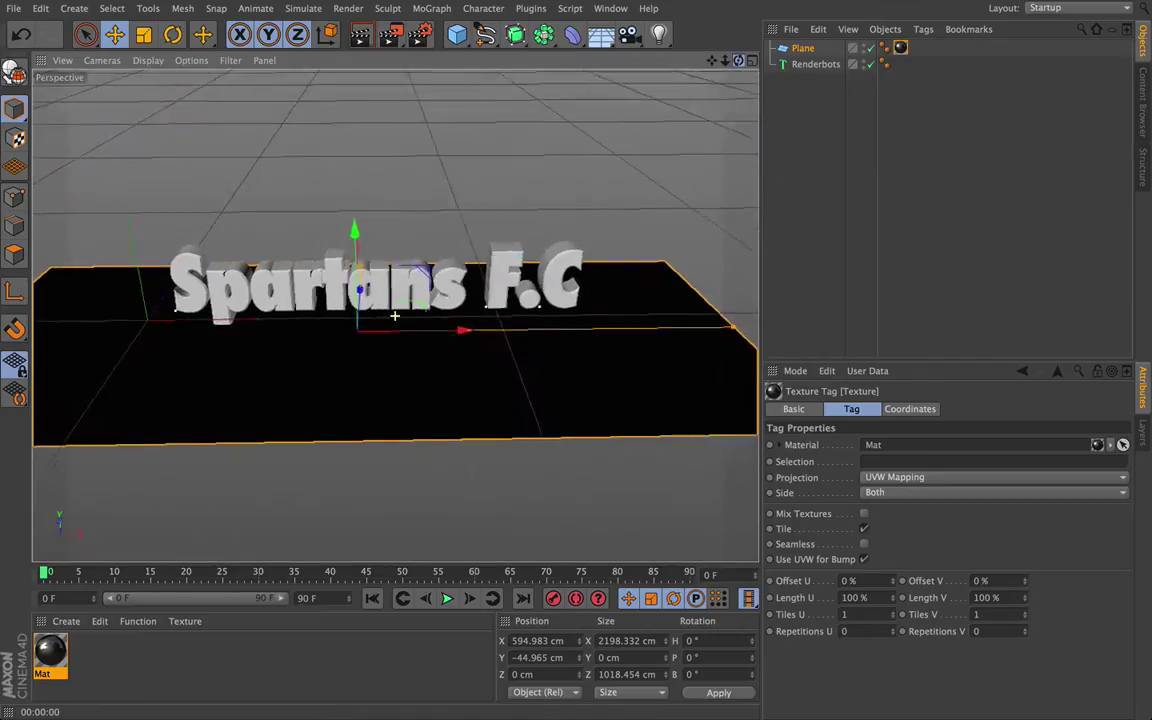
pyautogui.click(359, 35)
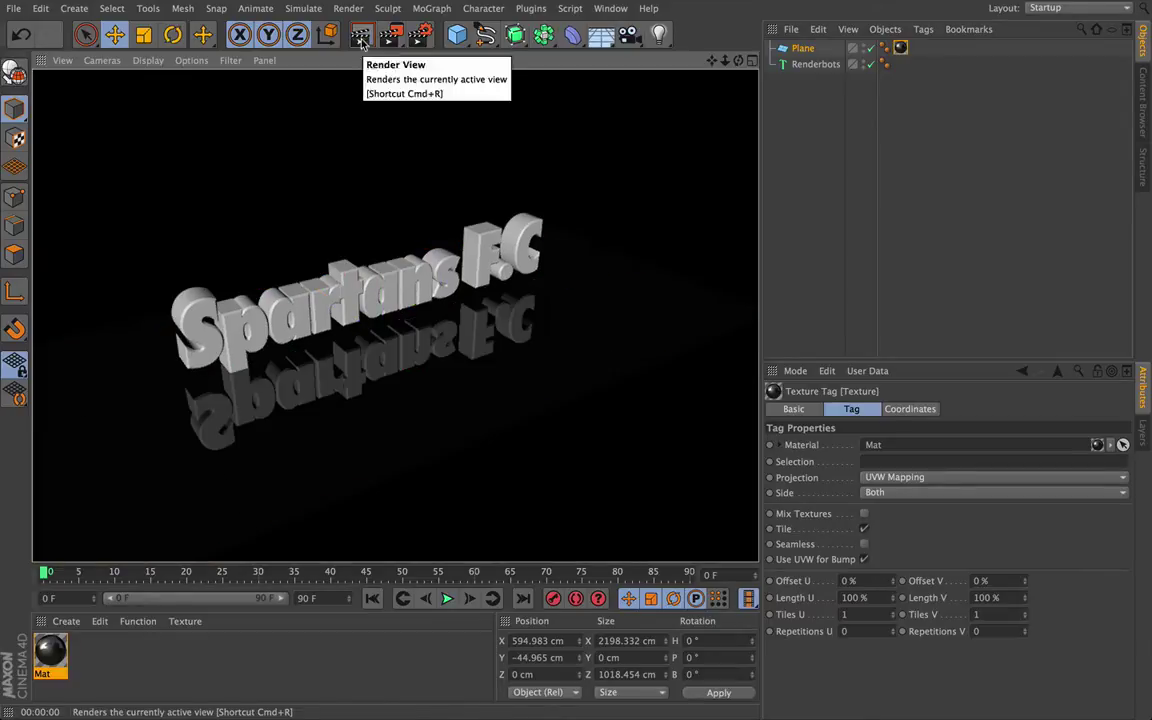
# Step: Zoom in toward the Spartans F.C text and re-render with Ctrl+R
pyautogui.click(647, 56)
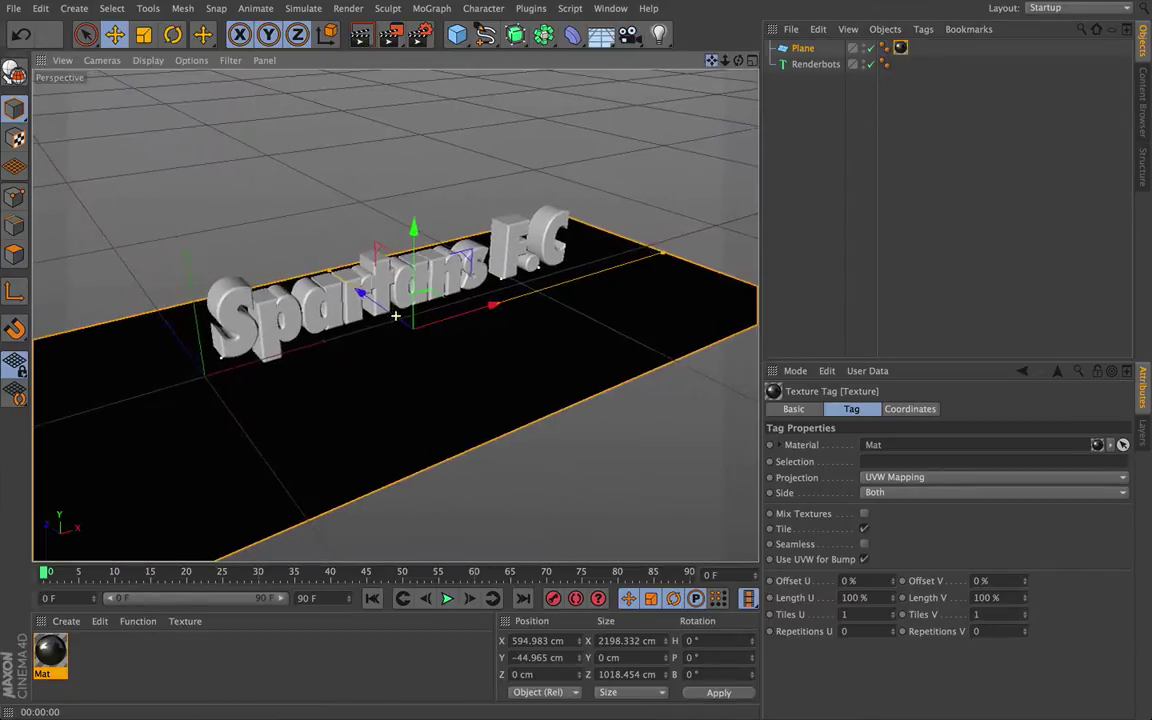
pyautogui.moveTo(726, 60); pyautogui.dragTo(250, 342)
pyautogui.hotkey('ctrl', 'r')
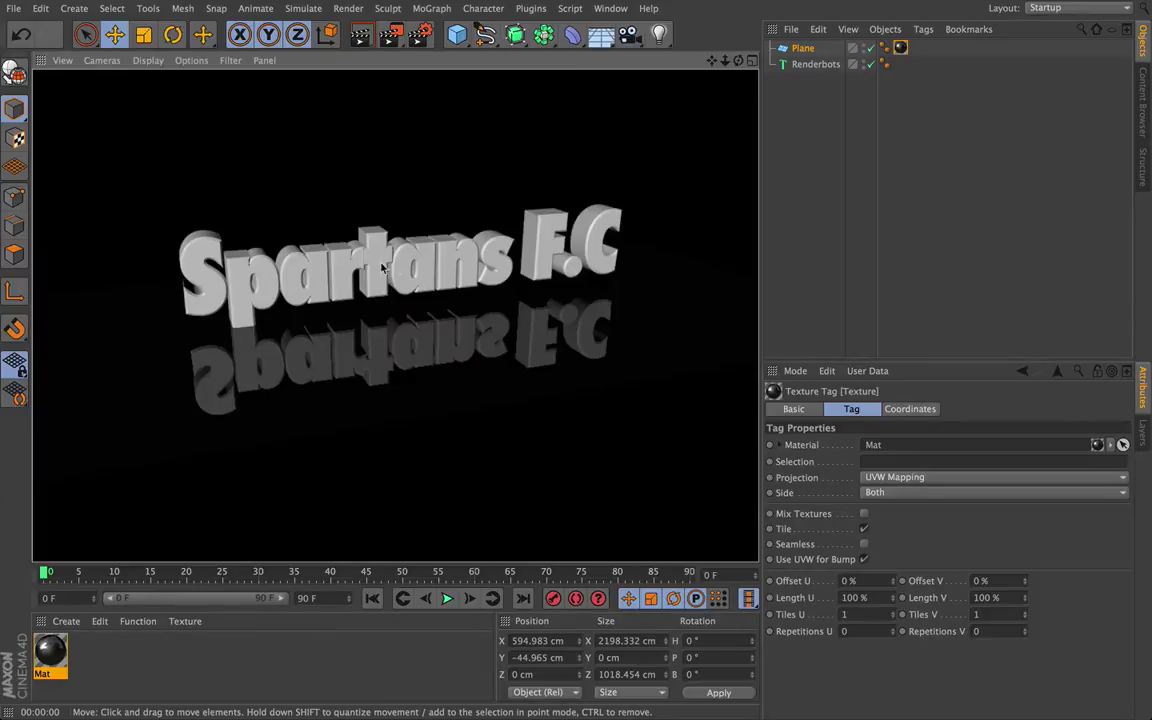
# Step: Create a second material, Mat.1, and make its colour yellow (R242 G235 B28)
pyautogui.click(66, 621)
pyautogui.click(96, 480)
pyautogui.doubleClick(55, 657)
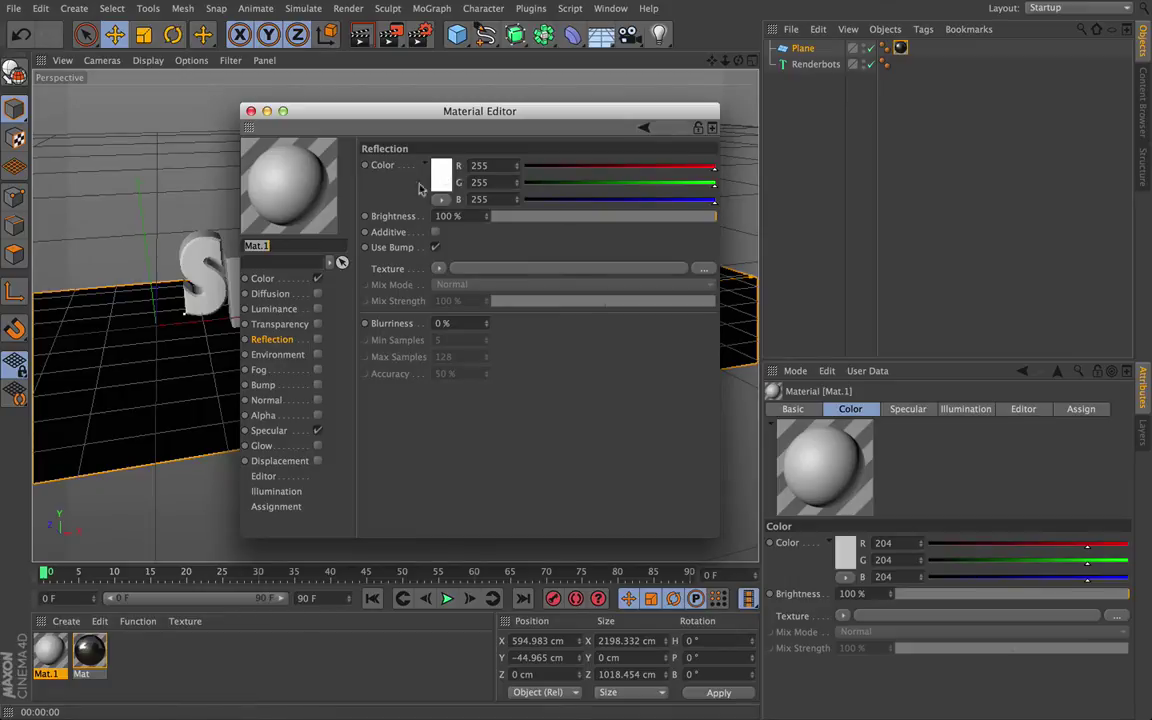
pyautogui.click(261, 279)
pyautogui.click(446, 180)
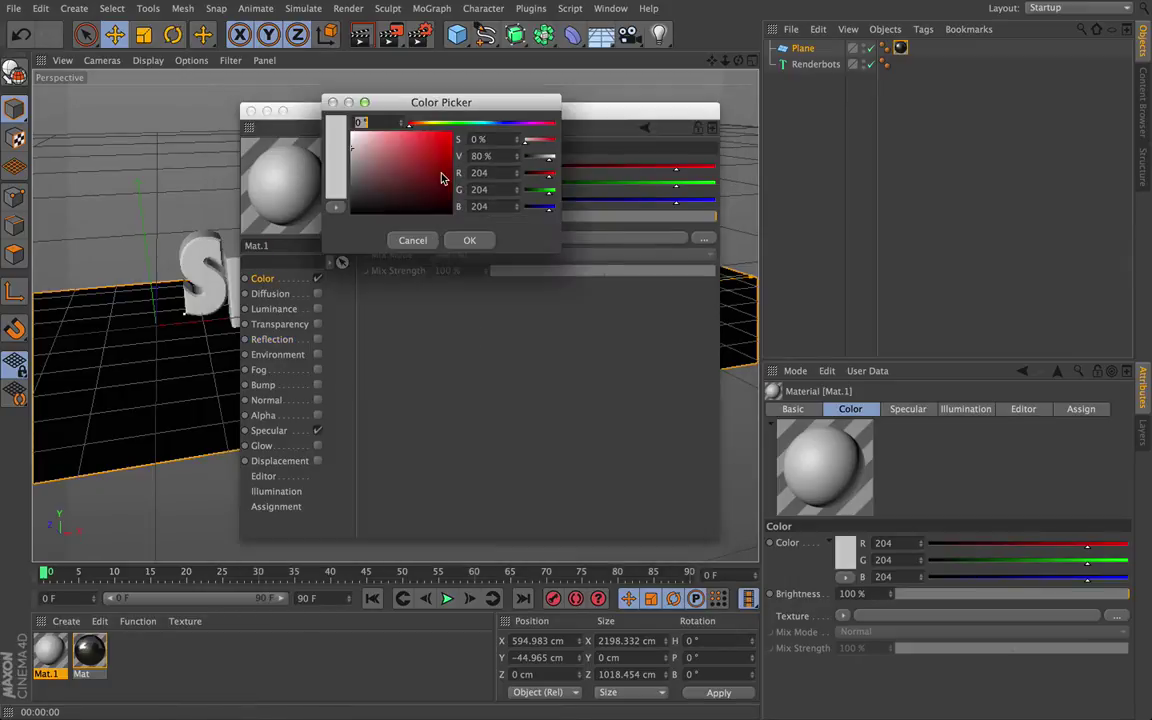
pyautogui.moveTo(428, 123)
pyautogui.mouseDown()
pyautogui.moveTo(424, 138)
pyautogui.moveTo(439, 135)
pyautogui.mouseUp()
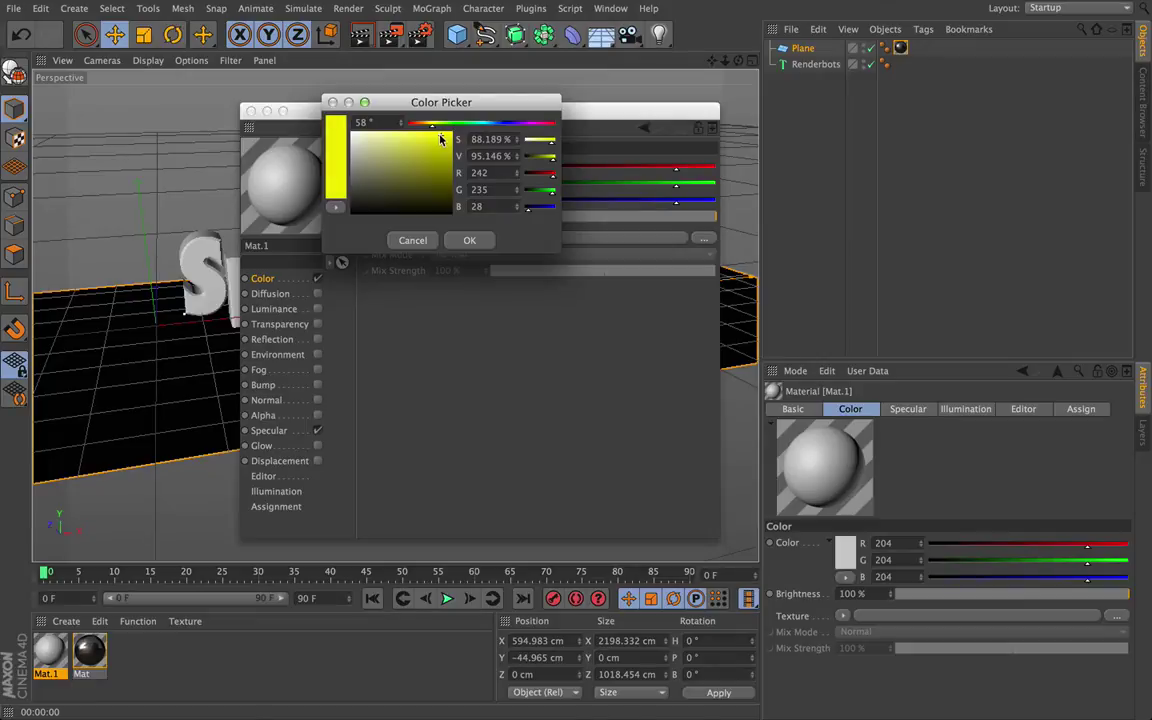
pyautogui.click(472, 241)
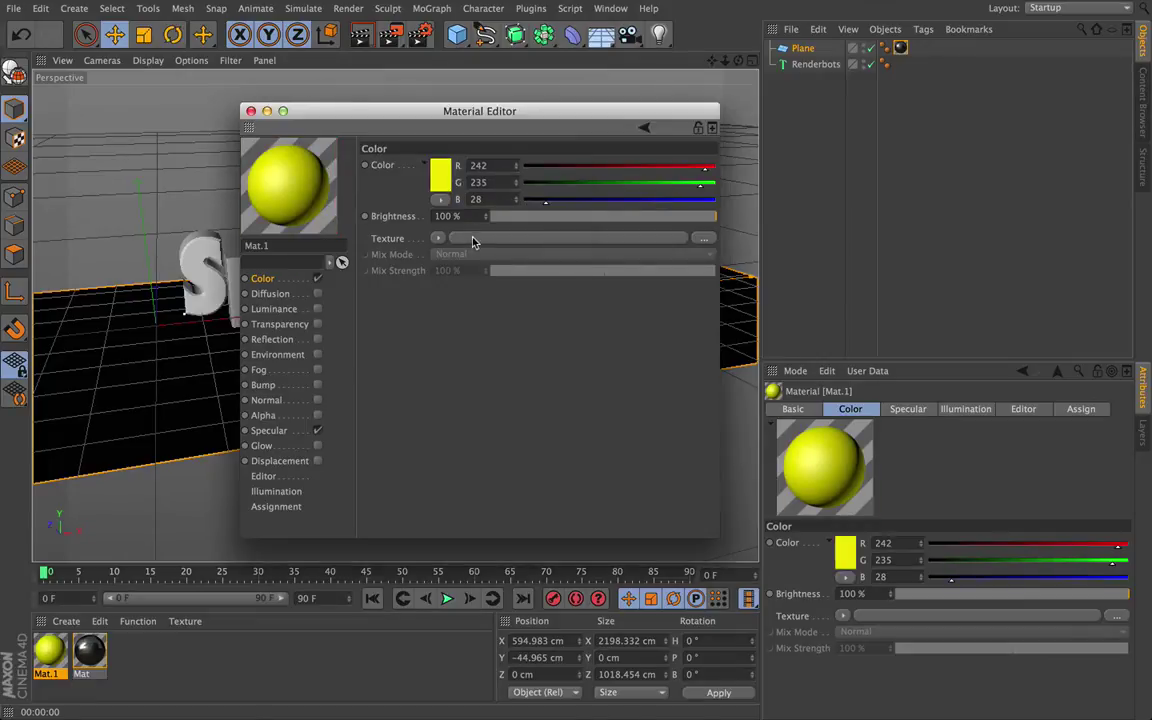
# Step: Enable Mat.1's reflection at 23% brightness and drop it into the scene onto the floor
pyautogui.click(289, 341)
pyautogui.click(317, 340)
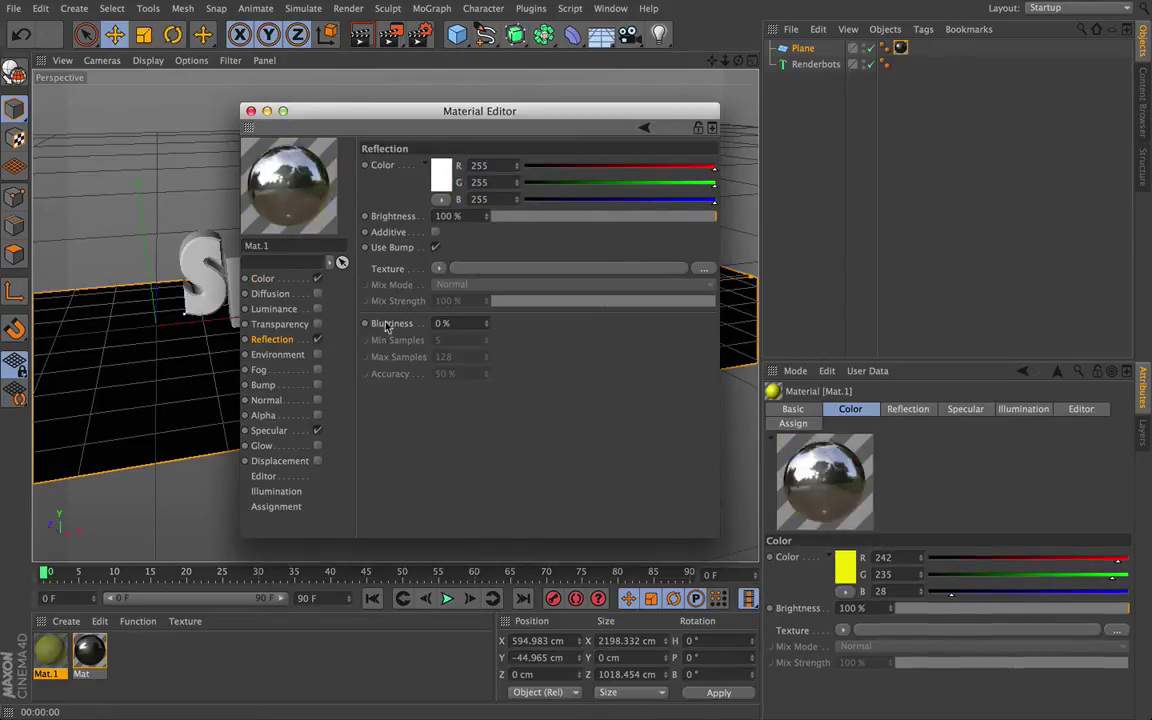
pyautogui.moveTo(591, 224); pyautogui.dragTo(548, 221)
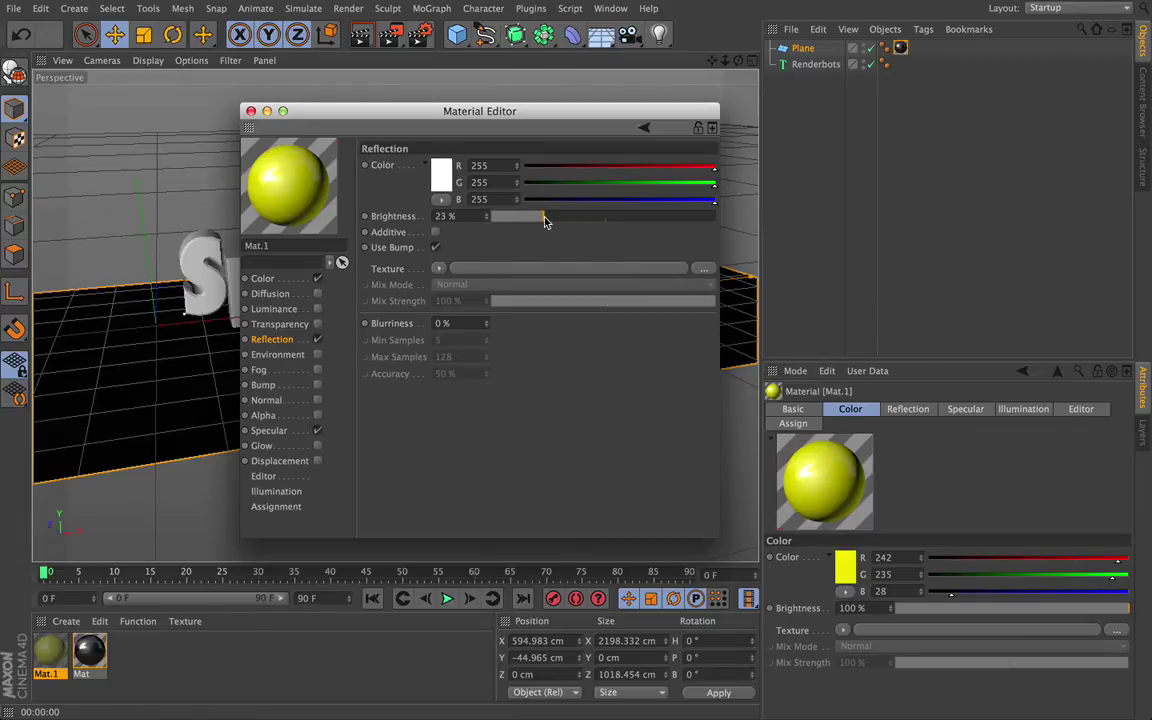
pyautogui.click(251, 111)
pyautogui.moveTo(48, 650); pyautogui.dragTo(264, 282)
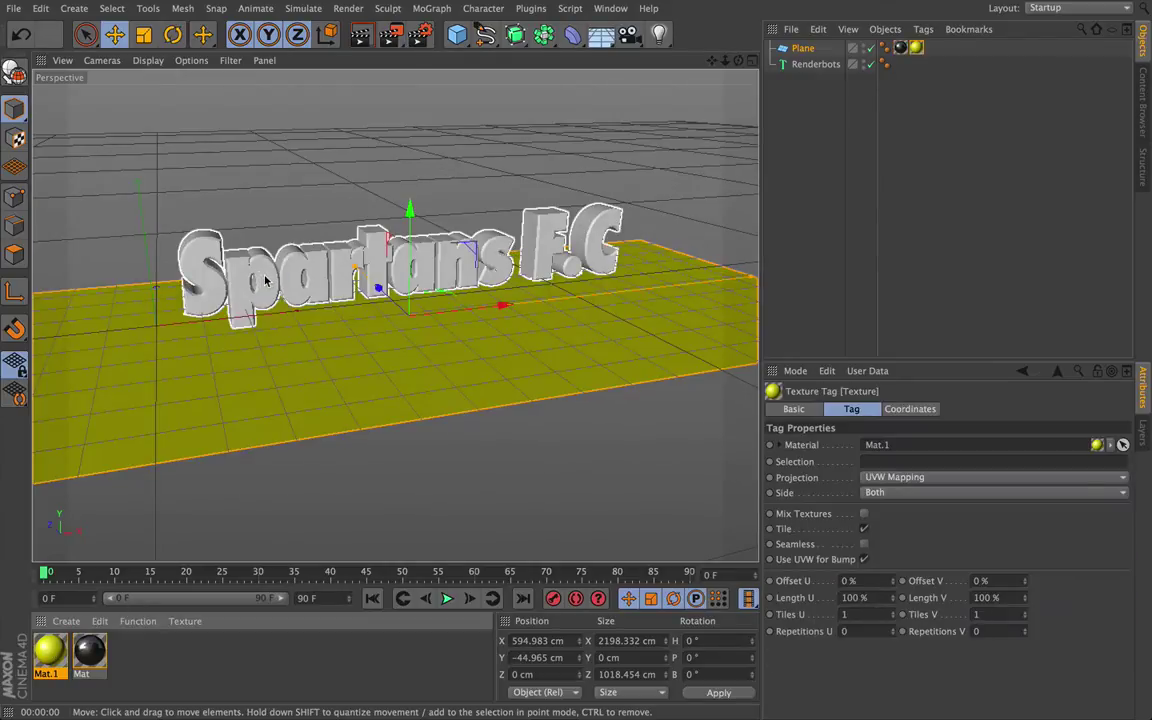
# Step: Undo the yellow floor and apply Mat.1 to the text object instead
pyautogui.hotkey('ctrl', 'z')
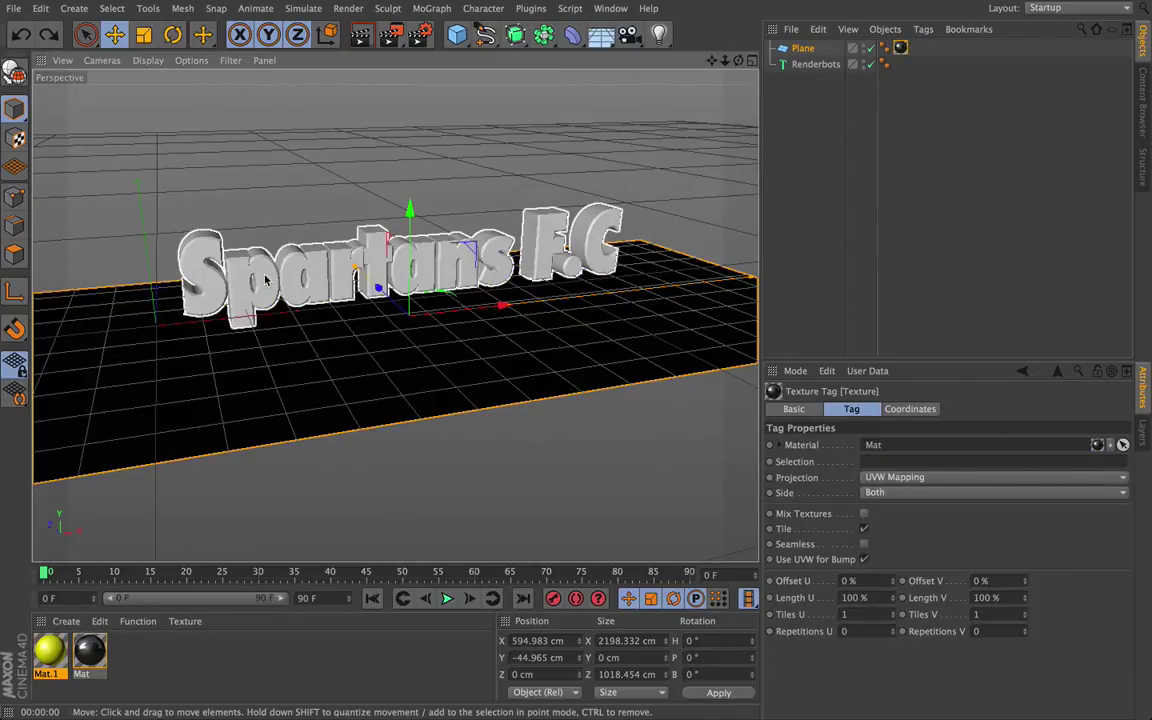
pyautogui.moveTo(48, 650); pyautogui.dragTo(817, 65)
pyautogui.click(818, 66)
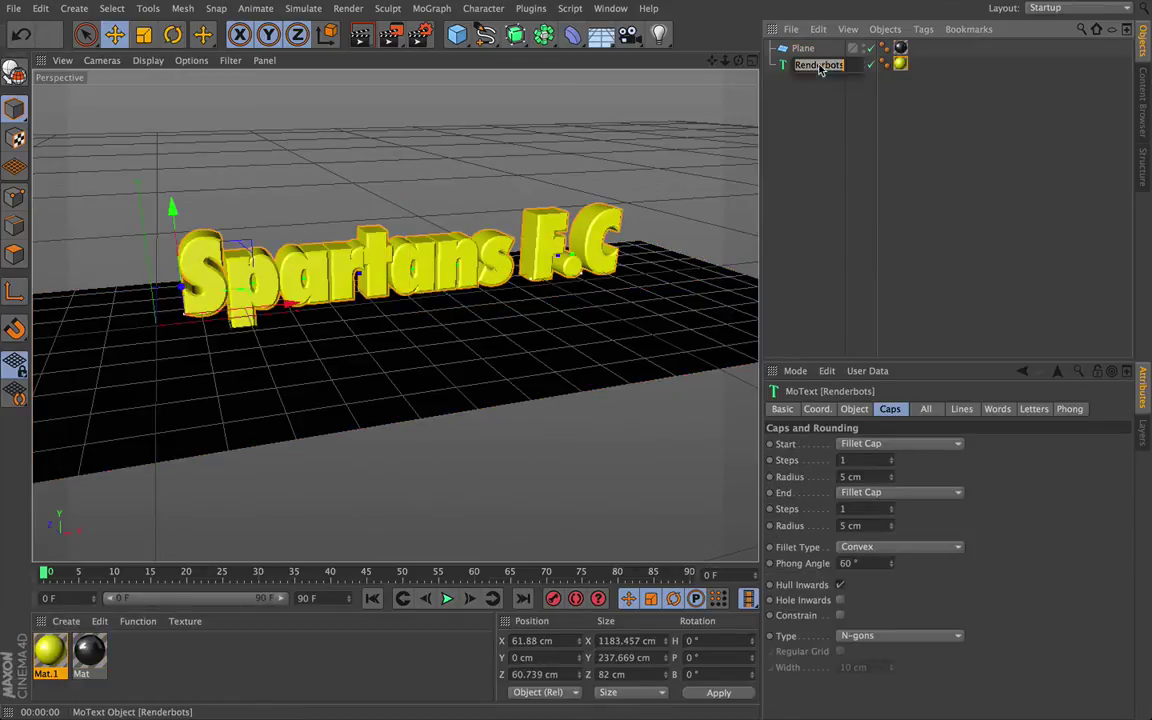
# Step: Rename the Renderbots text object to 'Spartans FC'
pyautogui.doubleClick(818, 65)
pyautogui.write('Spa')
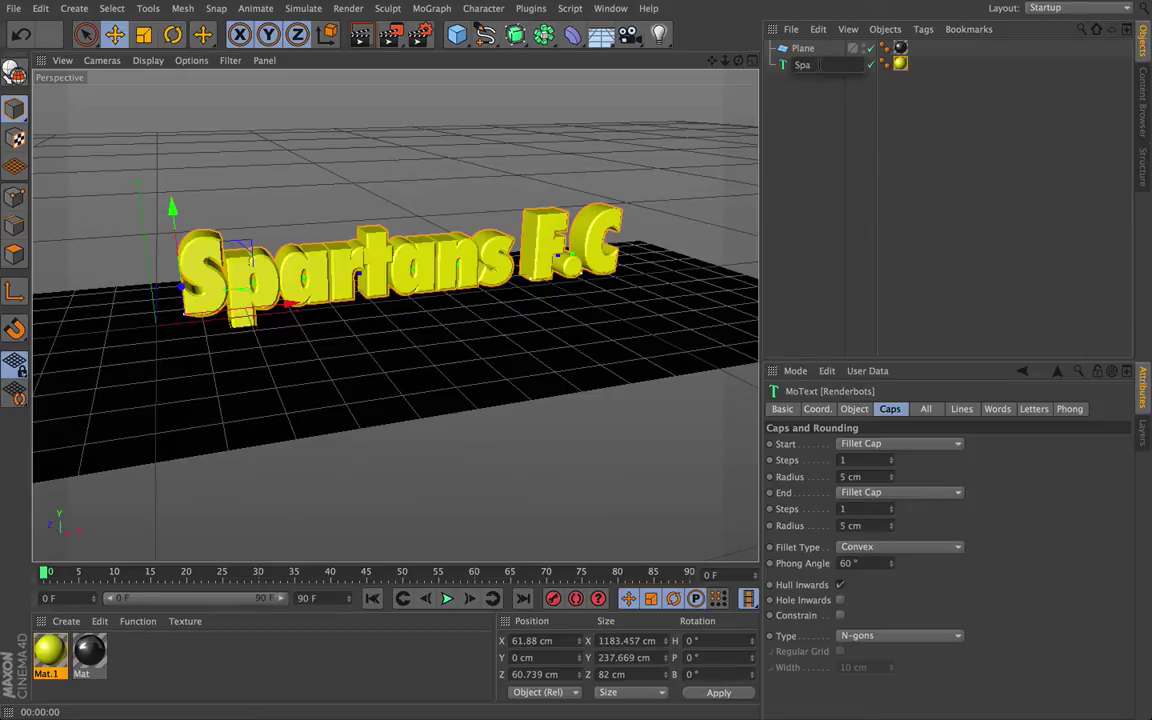
pyautogui.write('rtans FC')
pyautogui.press('Return')
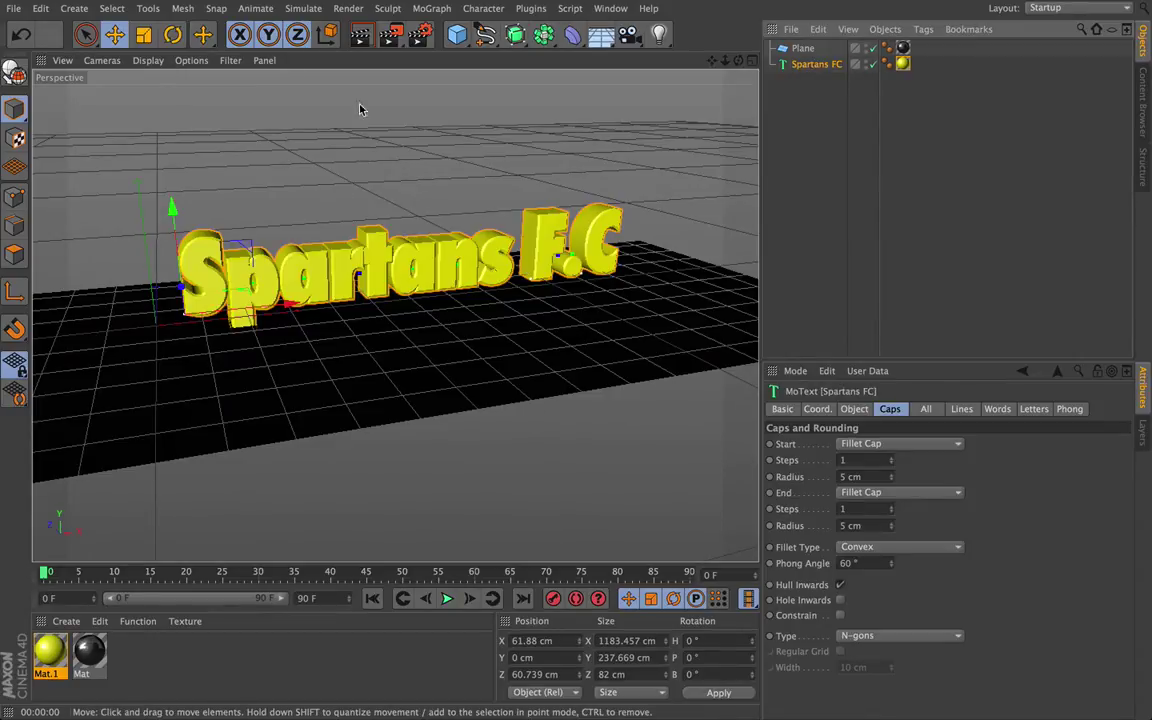
pyautogui.click(362, 36)
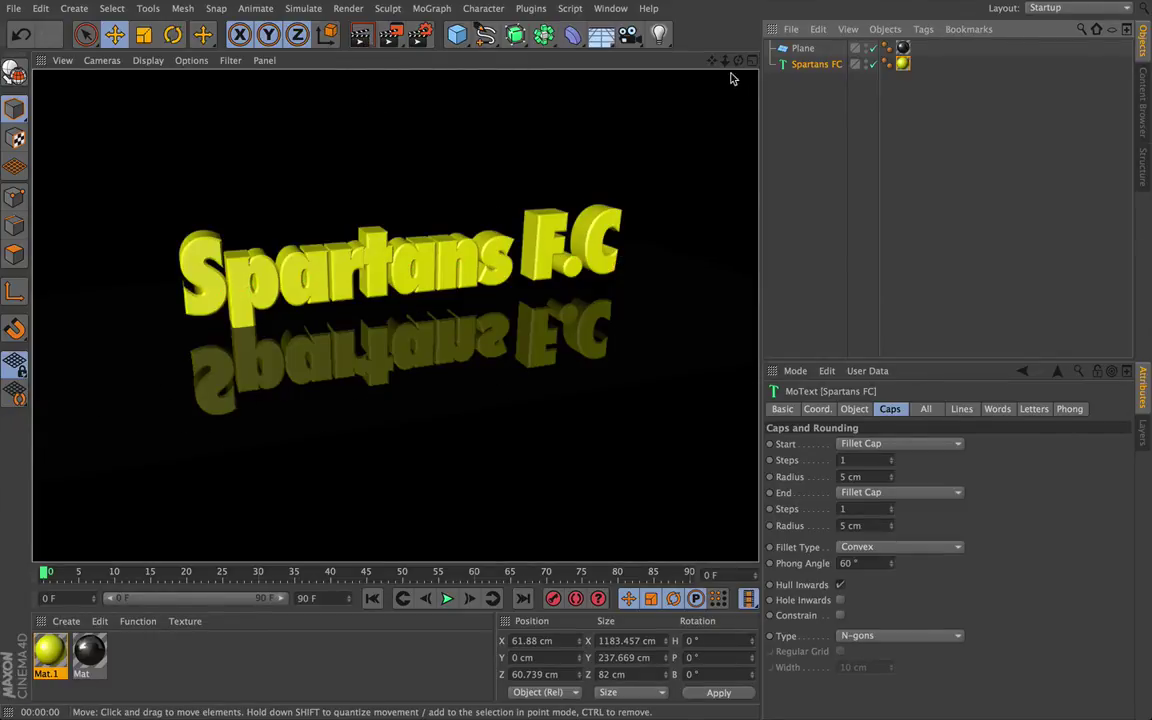
pyautogui.click(665, 65)
pyautogui.keyDown('alt'); pyautogui.moveTo(395, 316); pyautogui.dragTo(589, 93); pyautogui.keyUp('alt')
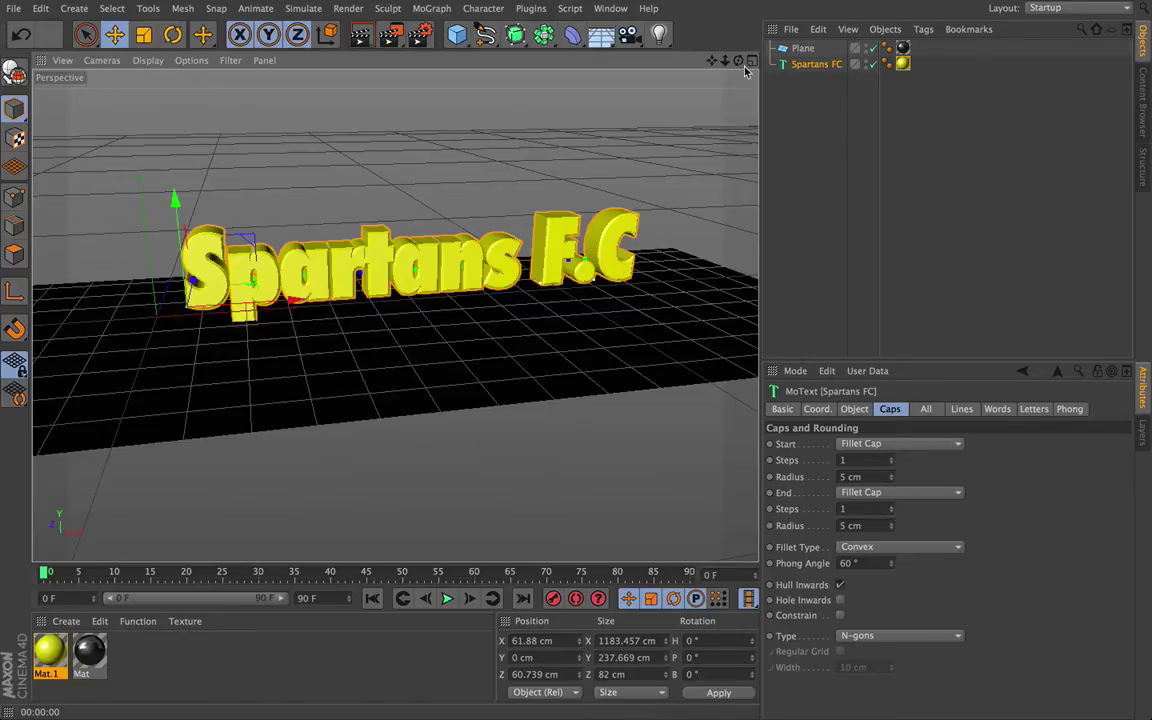
pyautogui.keyDown('alt'); pyautogui.moveTo(670, 65); pyautogui.dragTo(395, 316); pyautogui.keyUp('alt')
# Step: Add a standard Camera object (36 mm focal length) to the scene
pyautogui.click(630, 36)
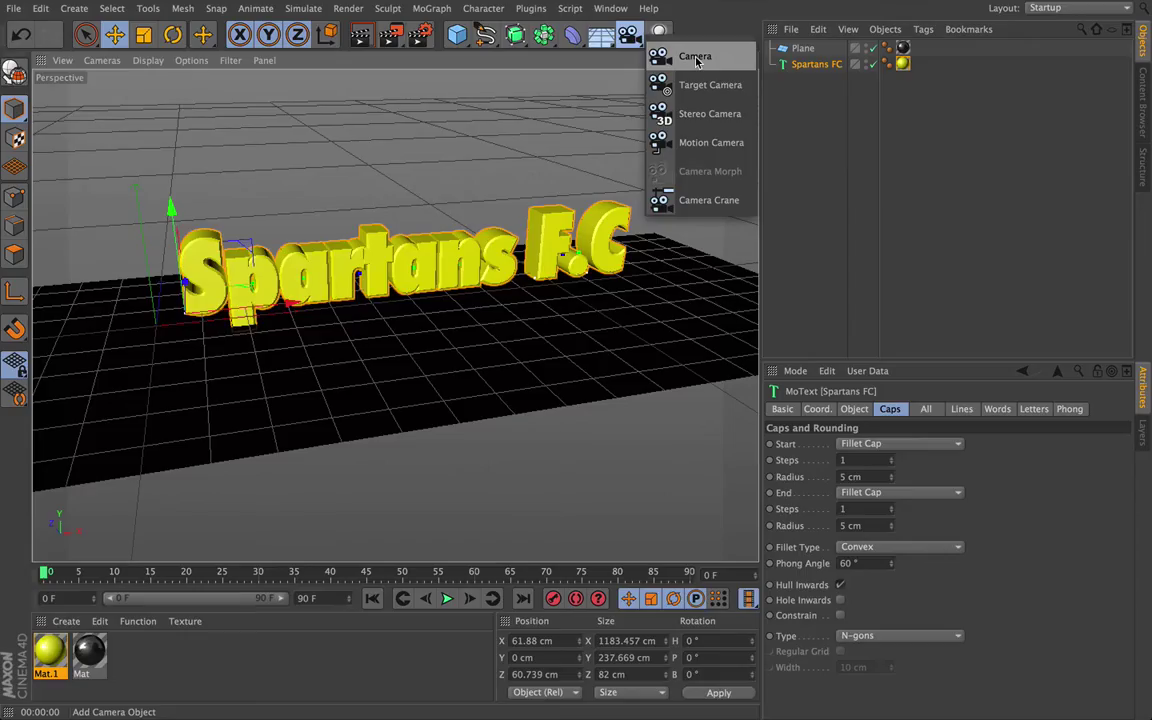
pyautogui.click(696, 57)
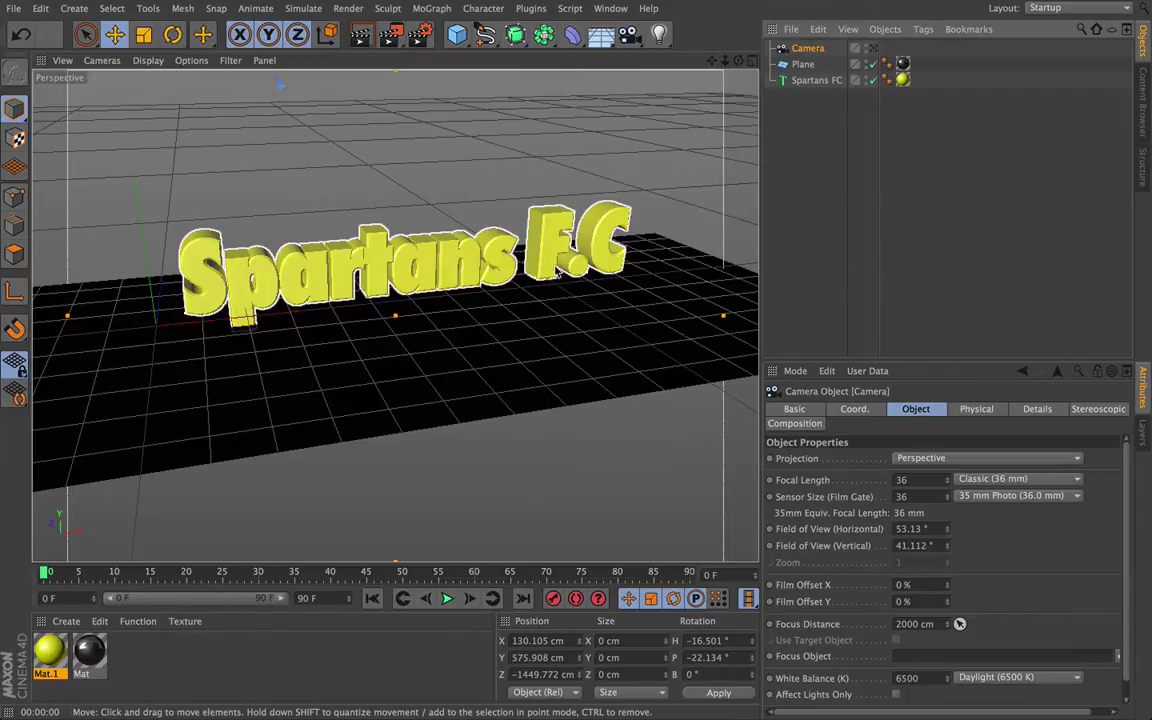
pyautogui.scroll(-3, 215, 190)
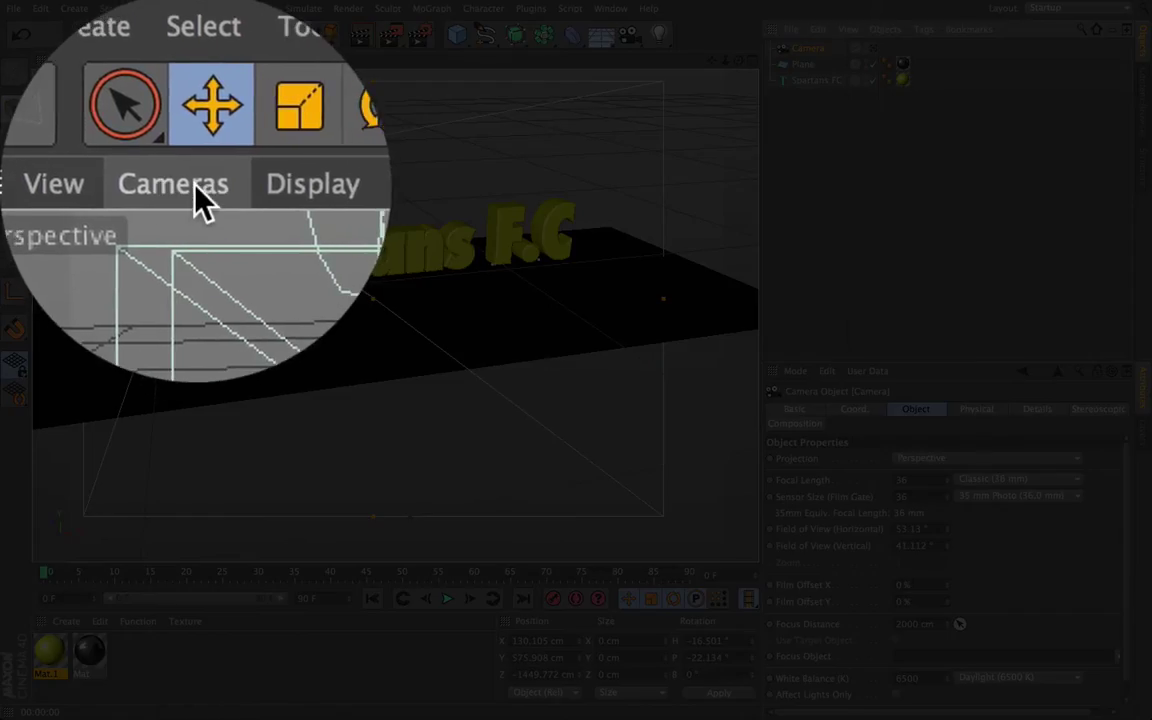
# Step: Switch the viewport to look through Camera via Cameras > Use Camera
pyautogui.click(196, 188)
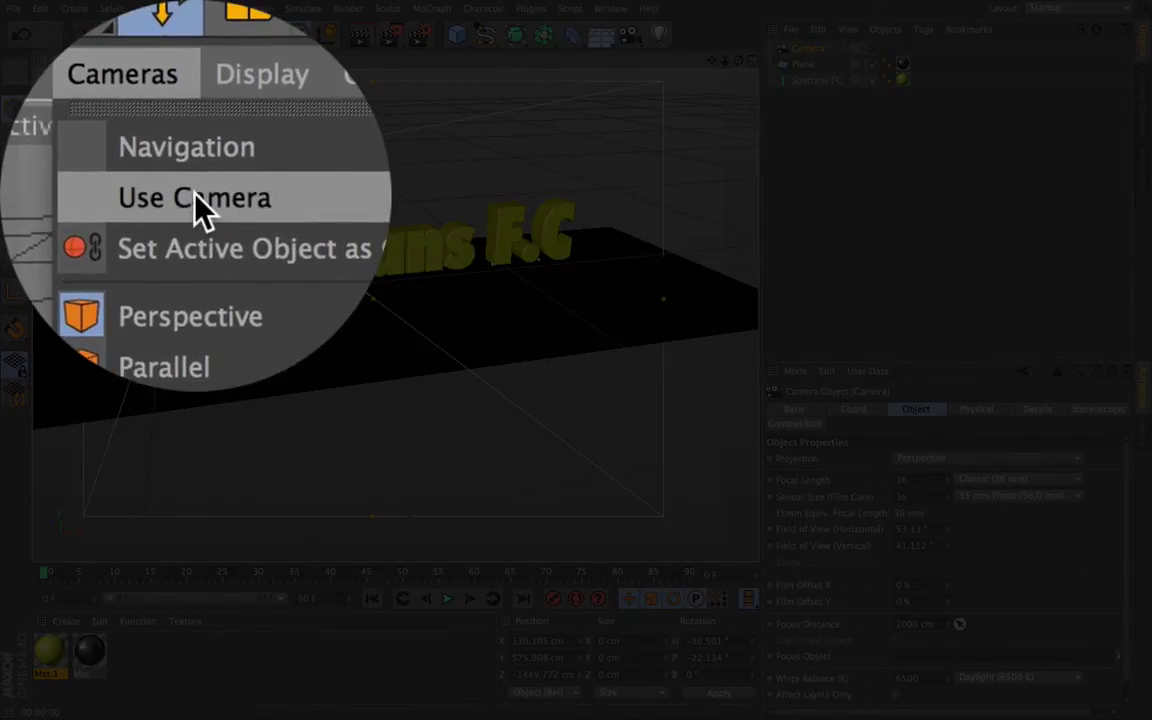
pyautogui.moveTo(196, 205)
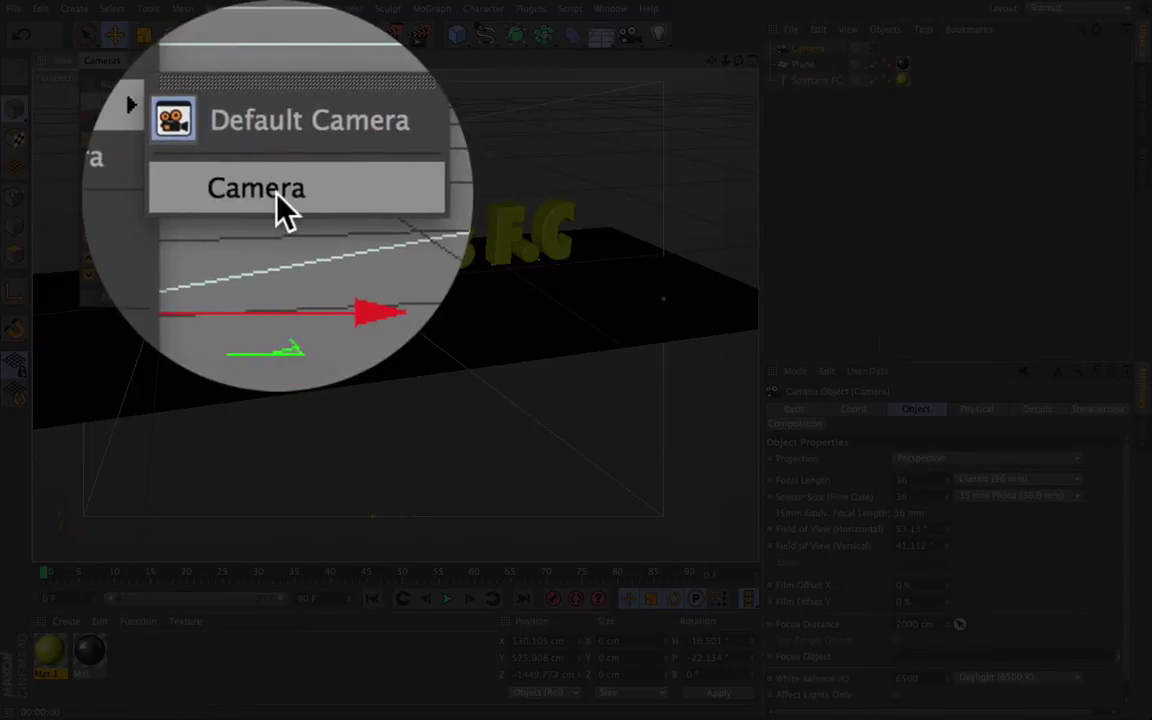
pyautogui.click(278, 195)
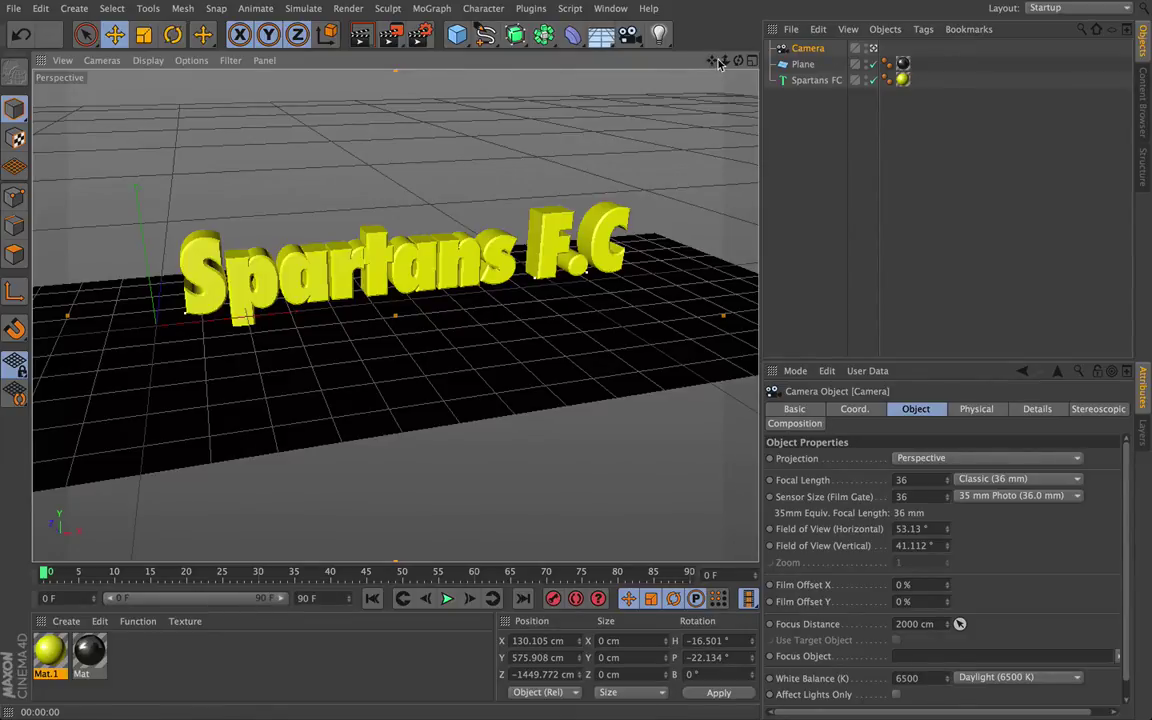
# Step: Frame a wide view at frame 0, then dolly the camera close to the lettering at frame 90
pyautogui.moveTo(725, 60)
pyautogui.mouseDown()
pyautogui.moveTo(640, 64)
pyautogui.moveTo(738, 60)
pyautogui.mouseUp()
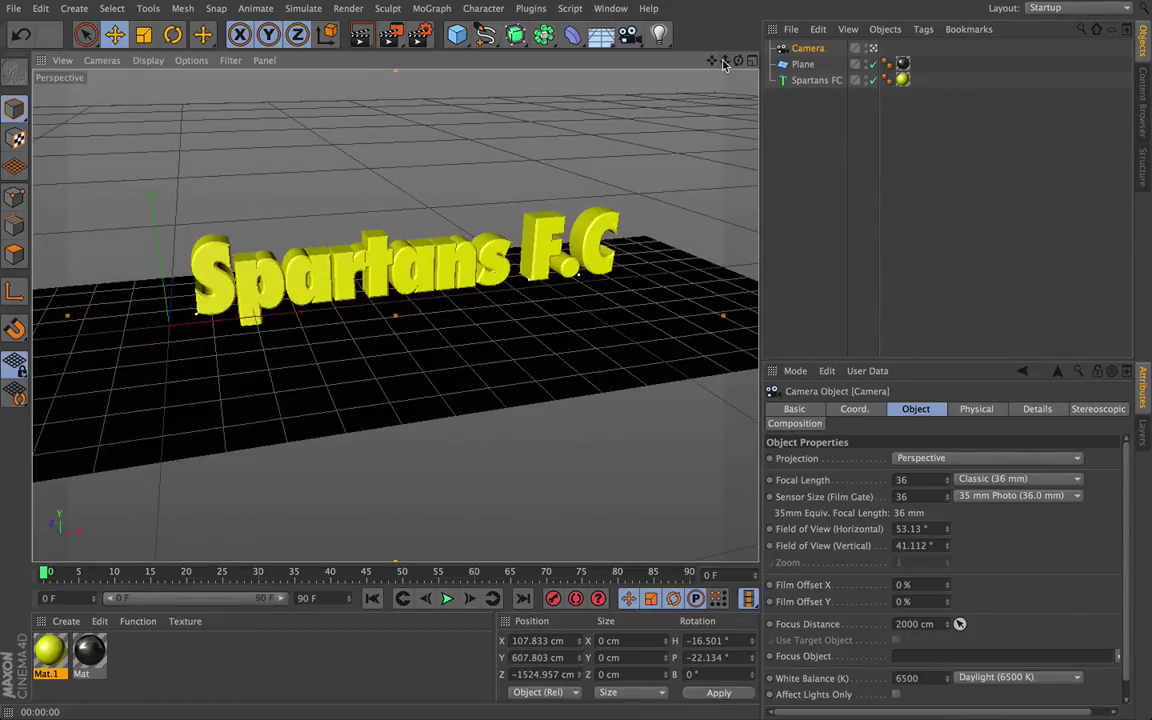
pyautogui.moveTo(736, 62)
pyautogui.mouseDown()
pyautogui.moveTo(724, 63)
pyautogui.moveTo(734, 63)
pyautogui.mouseUp()
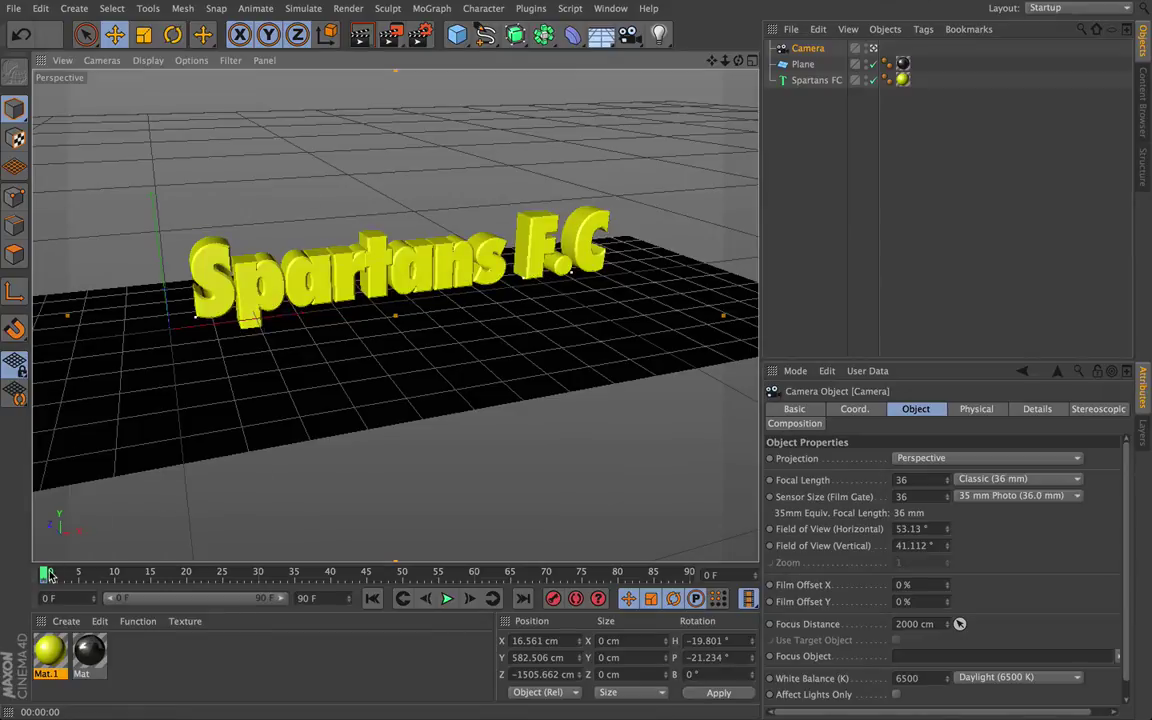
pyautogui.moveTo(45, 574); pyautogui.dragTo(689, 571)
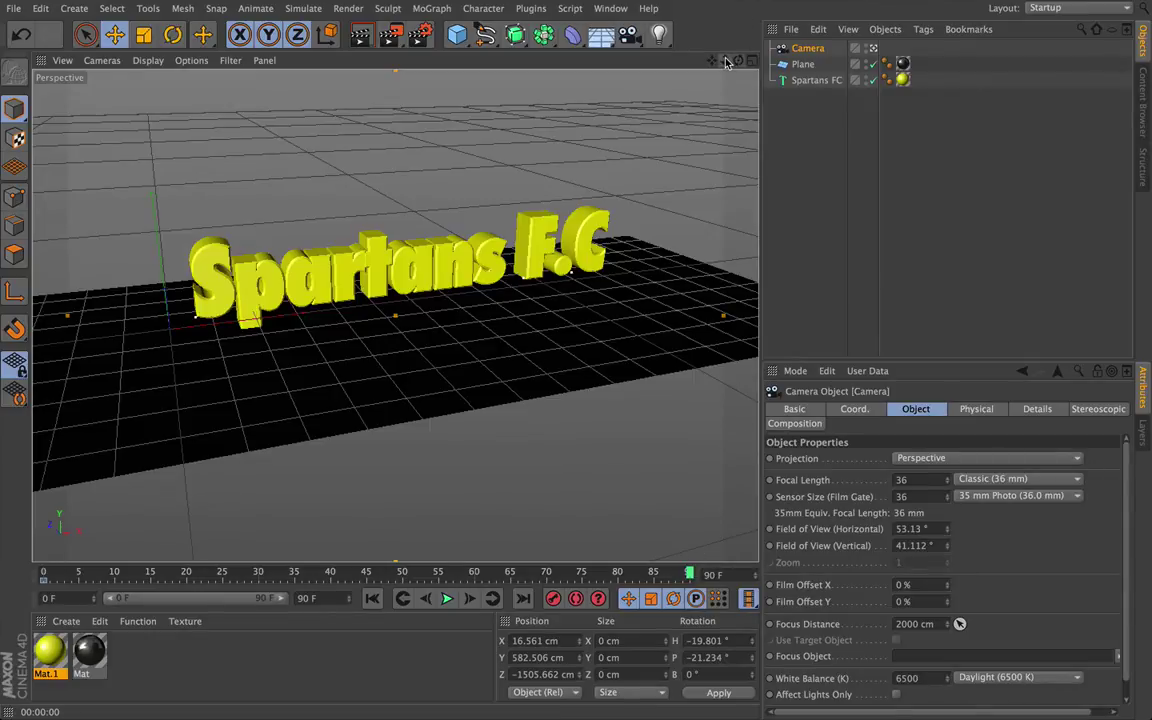
pyautogui.moveTo(727, 62); pyautogui.dragTo(810, 84)
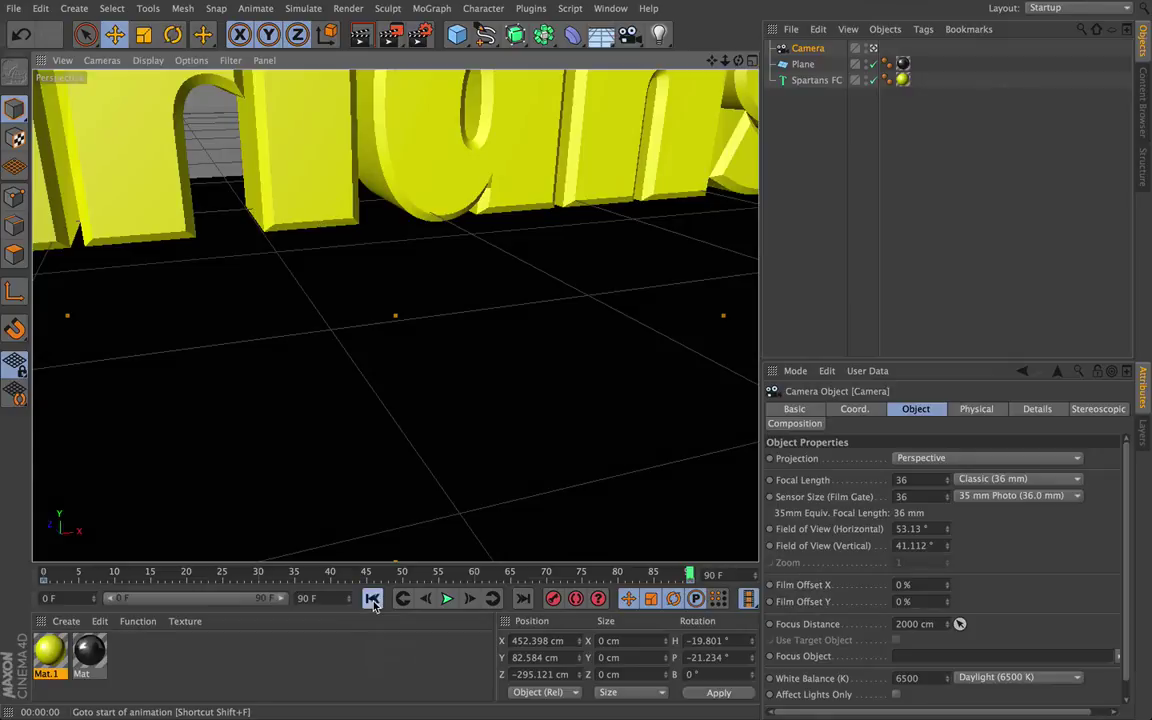
pyautogui.click(372, 598)
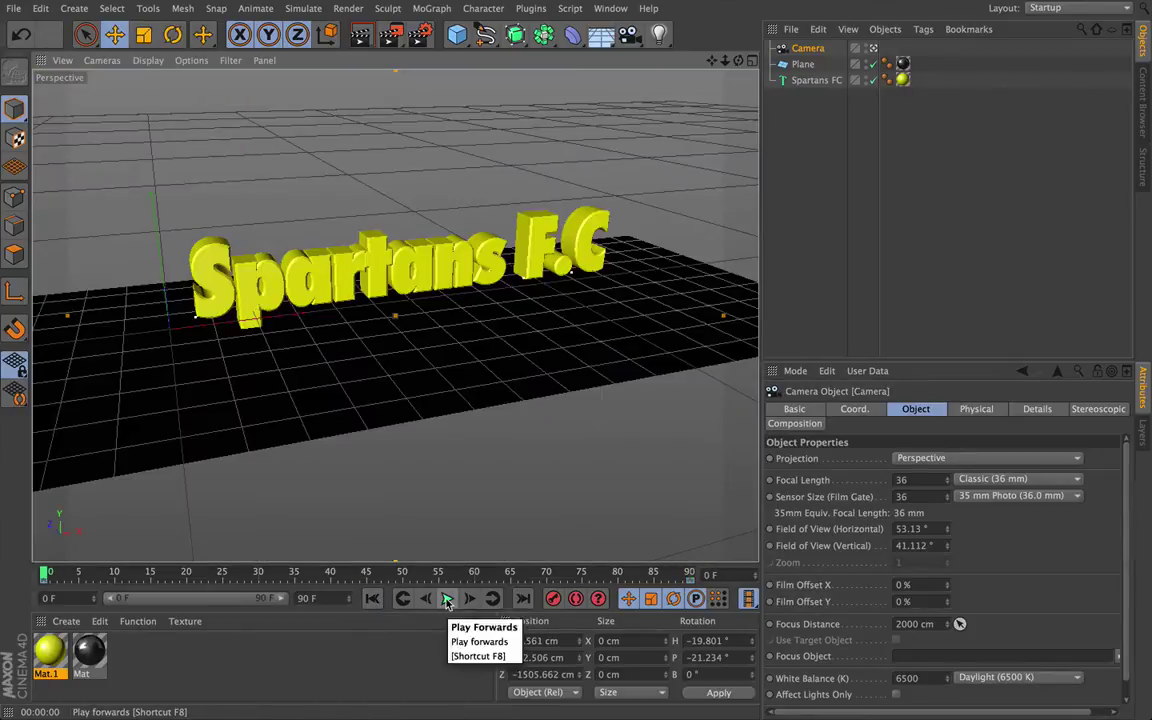
pyautogui.click(447, 599)
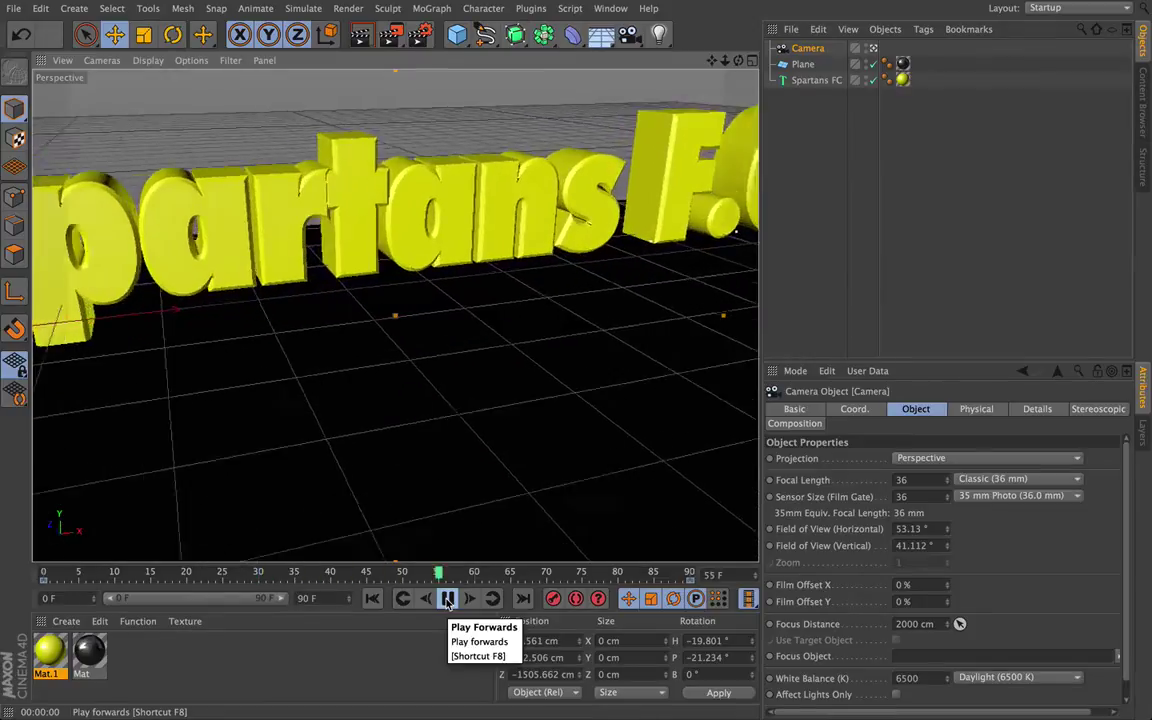
pyautogui.click(447, 600)
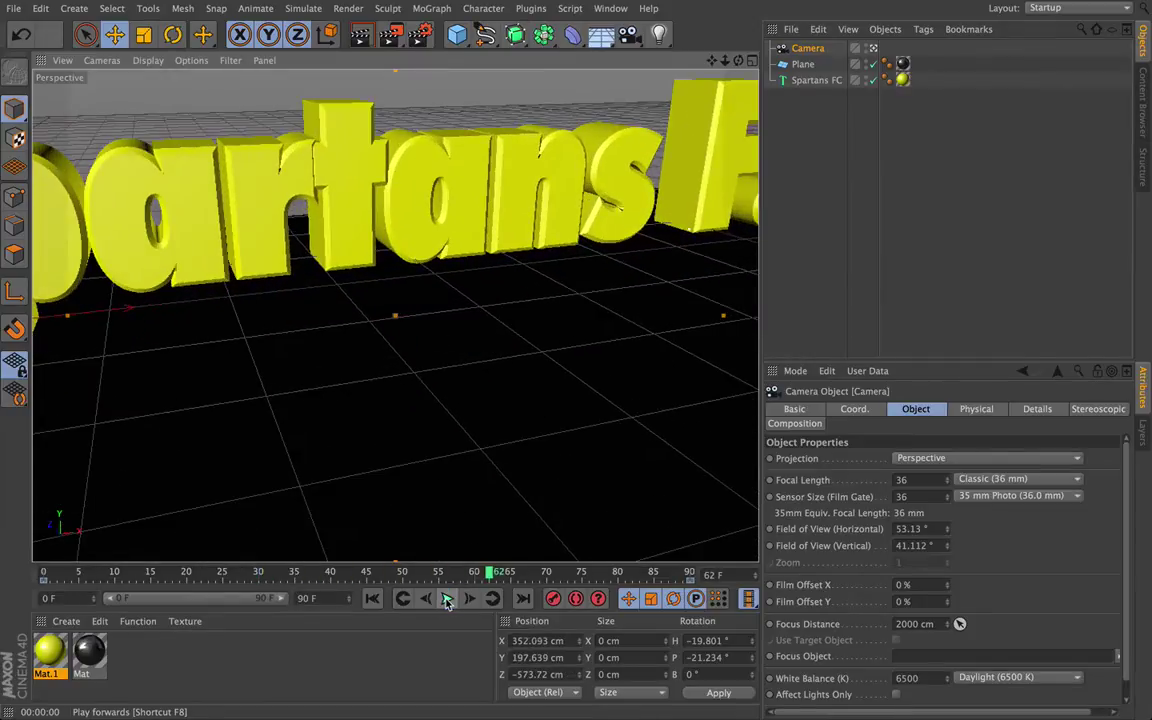
pyautogui.click(373, 599)
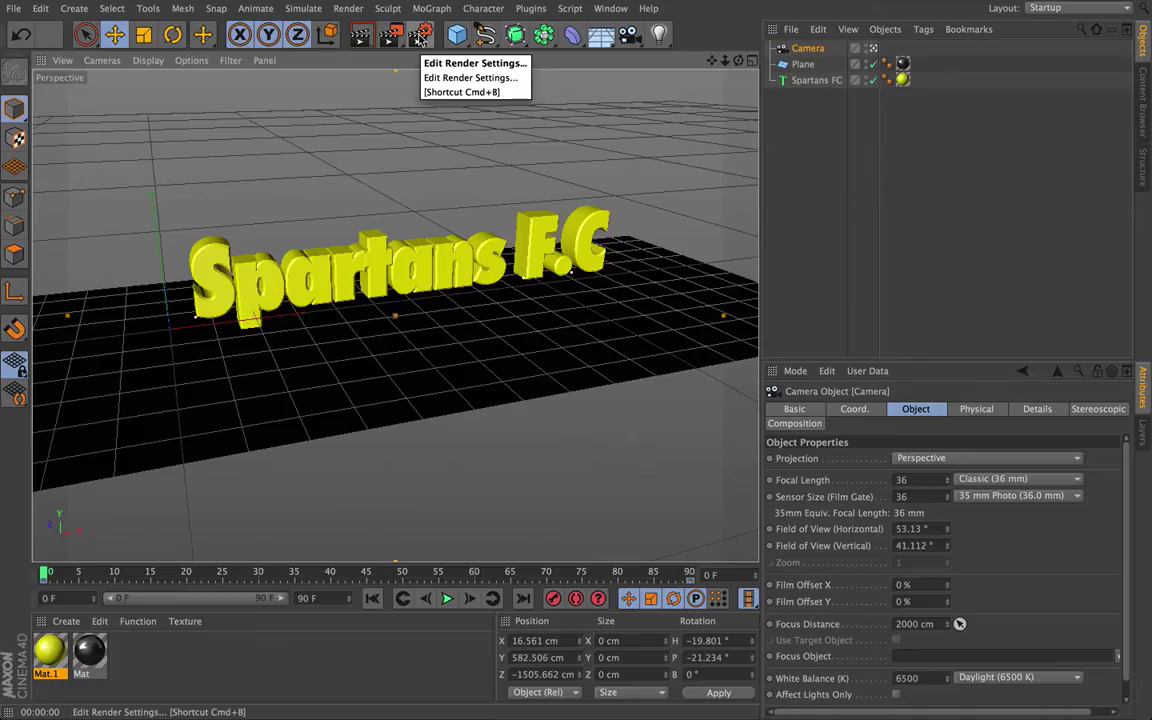
# Step: Set render output to HDV/HDTV 720 25 (1280×720) and render All Frames (0–90)
pyautogui.click(418, 35)
pyautogui.moveTo(309, 17); pyautogui.dragTo(427, 49)
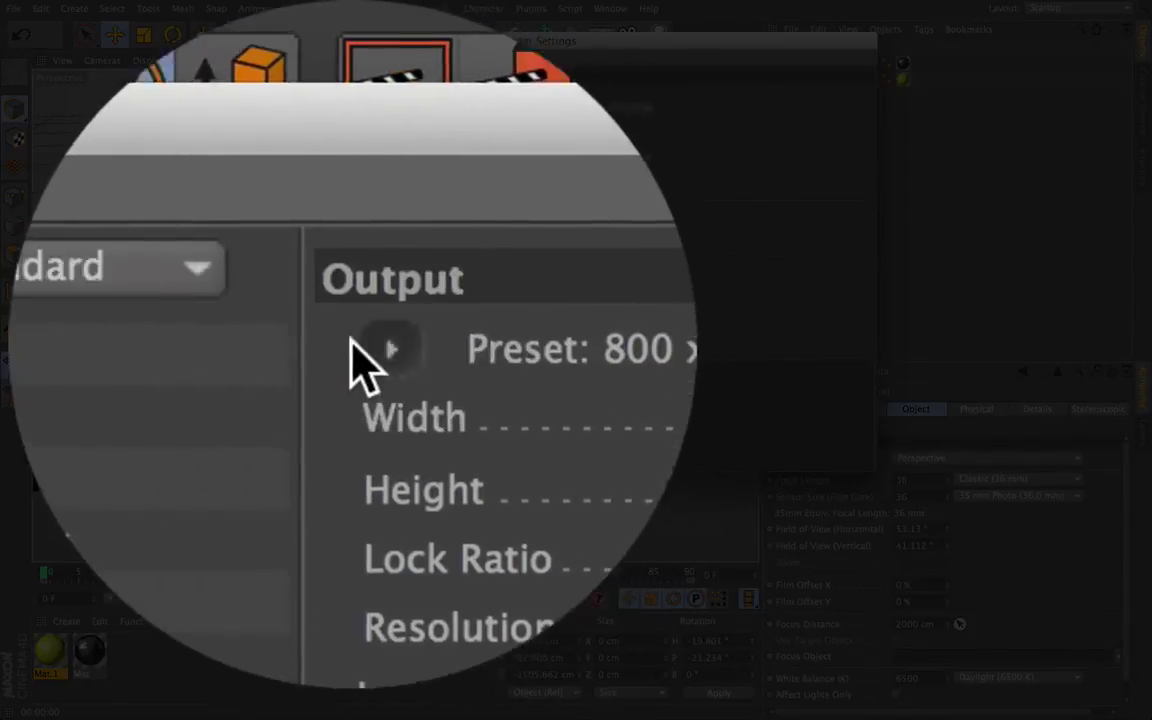
pyautogui.click(362, 340)
pyautogui.moveTo(439, 526)
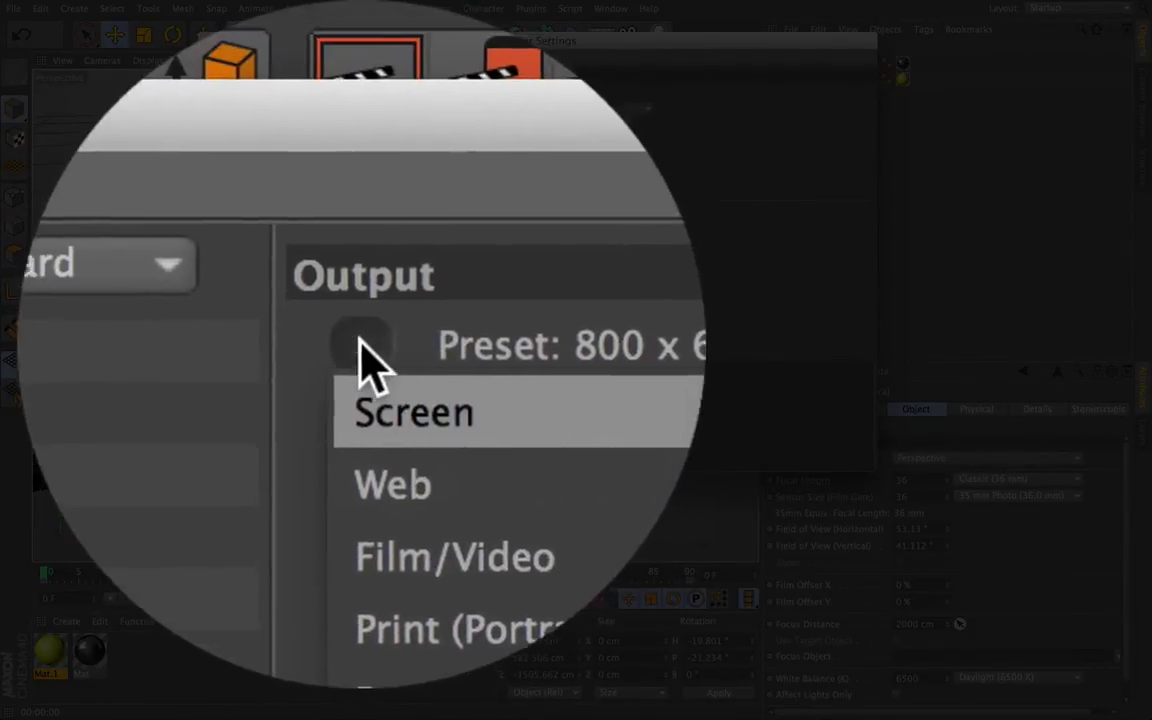
pyautogui.click(362, 345)
pyautogui.click(362, 345)
pyautogui.moveTo(388, 360)
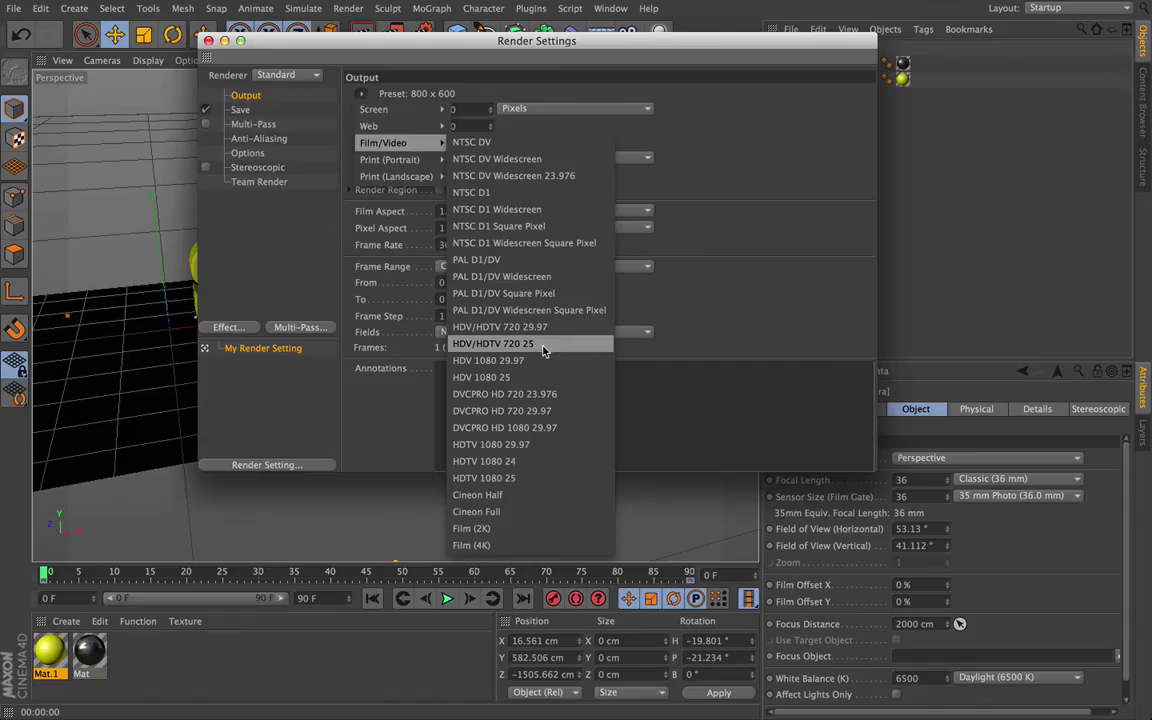
pyautogui.click(544, 350)
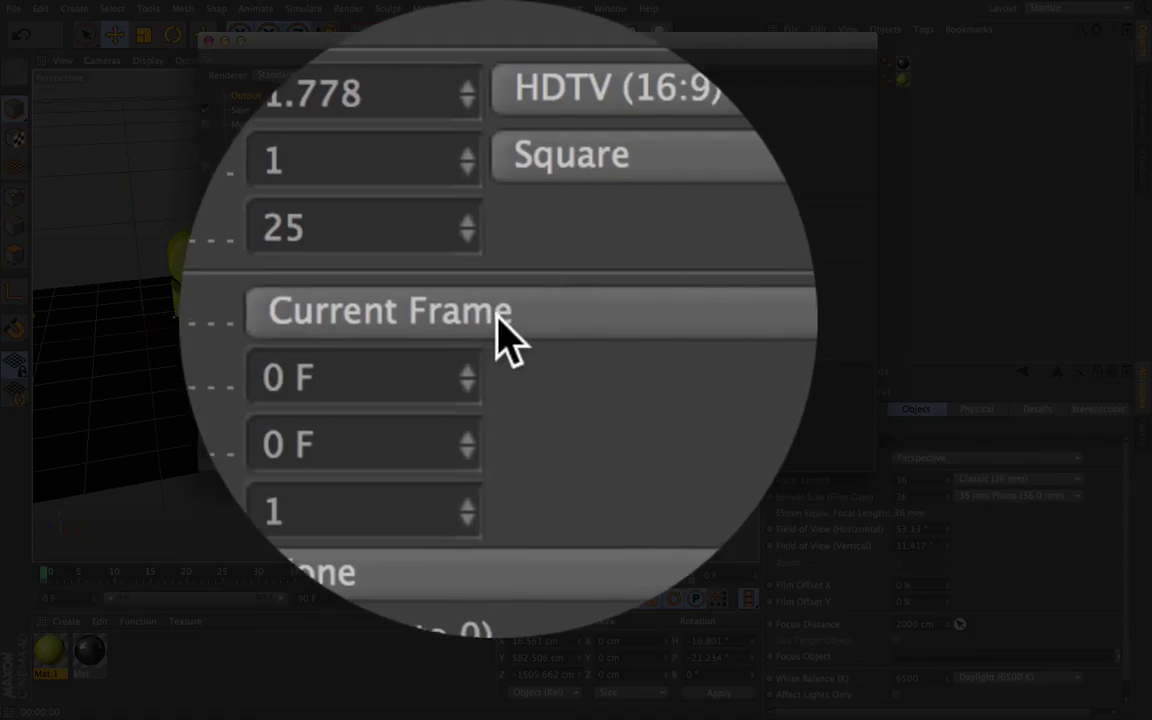
pyautogui.click(498, 267)
pyautogui.click(504, 342)
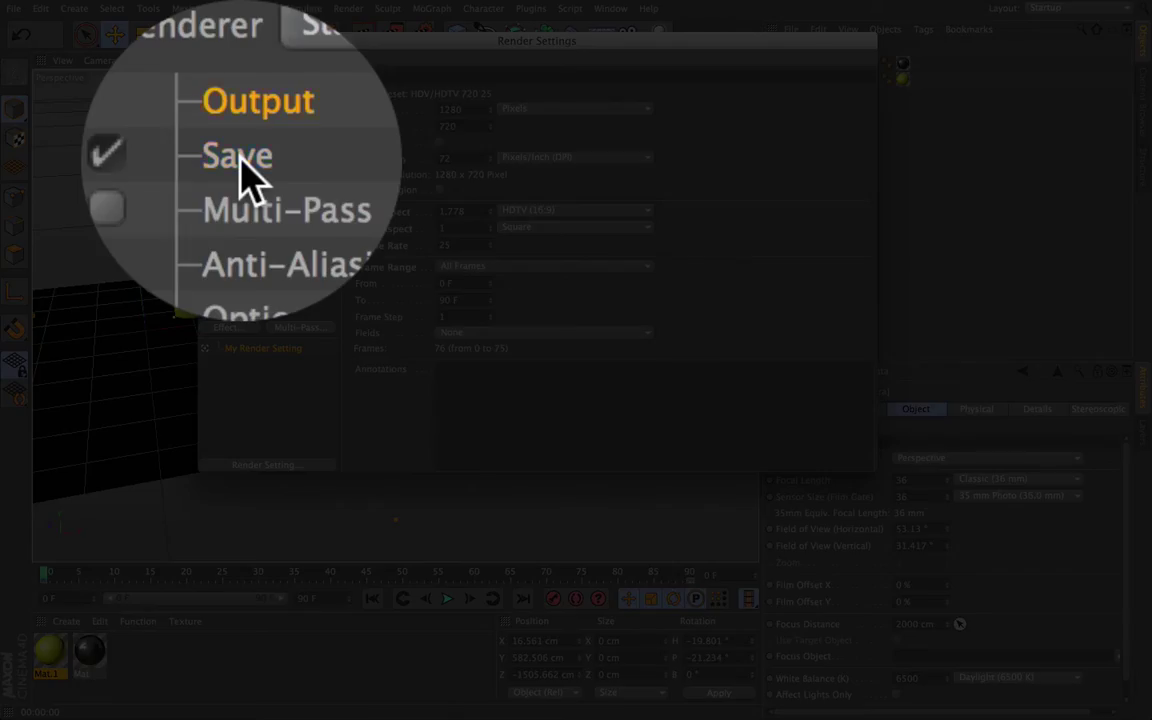
# Step: Set the render save path to a file named 'Spartans Video' on the Desktop
pyautogui.click(234, 110)
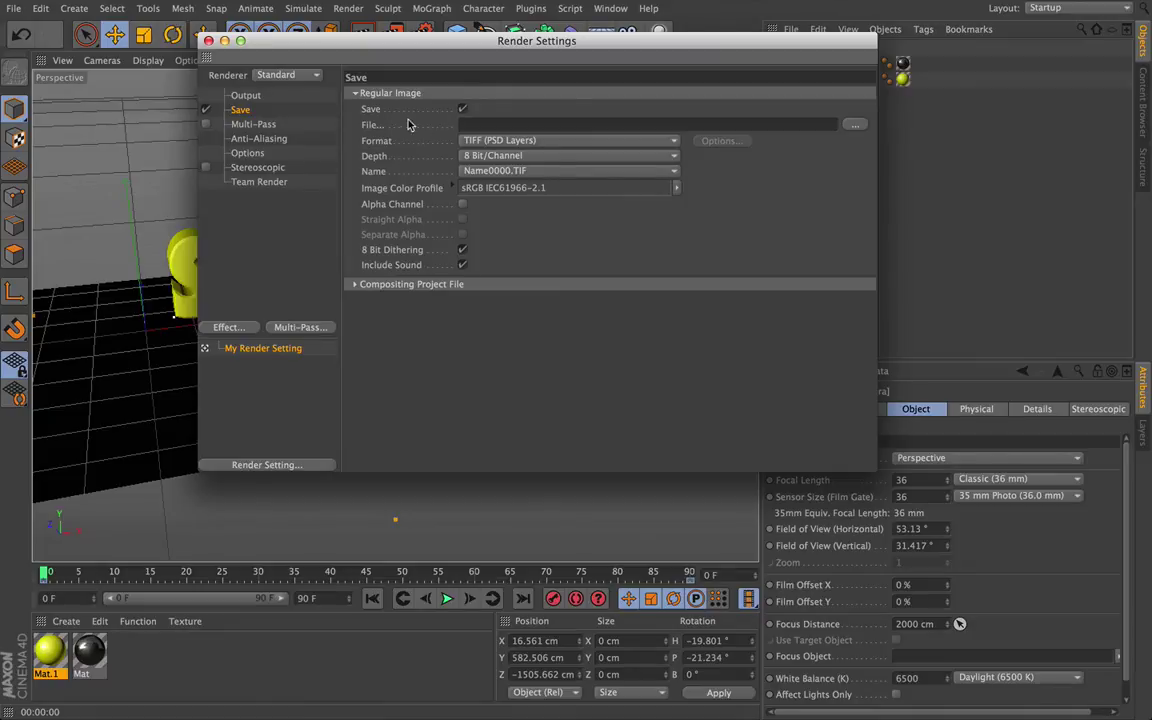
pyautogui.click(853, 126)
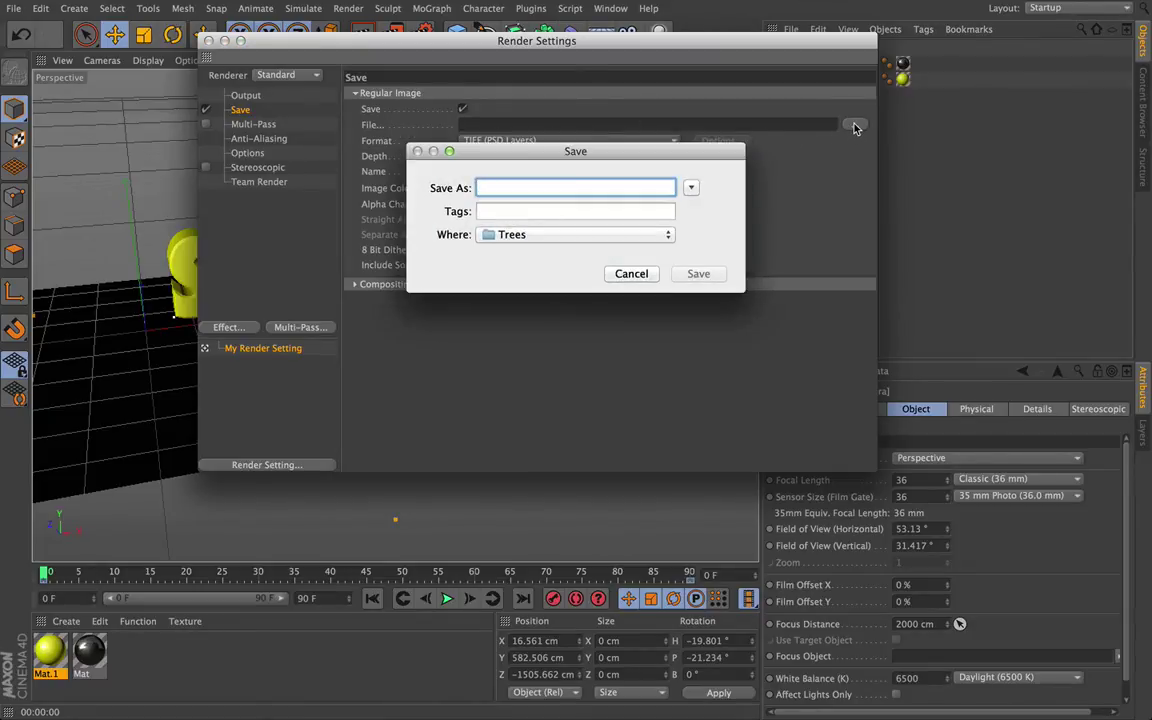
pyautogui.click(579, 234)
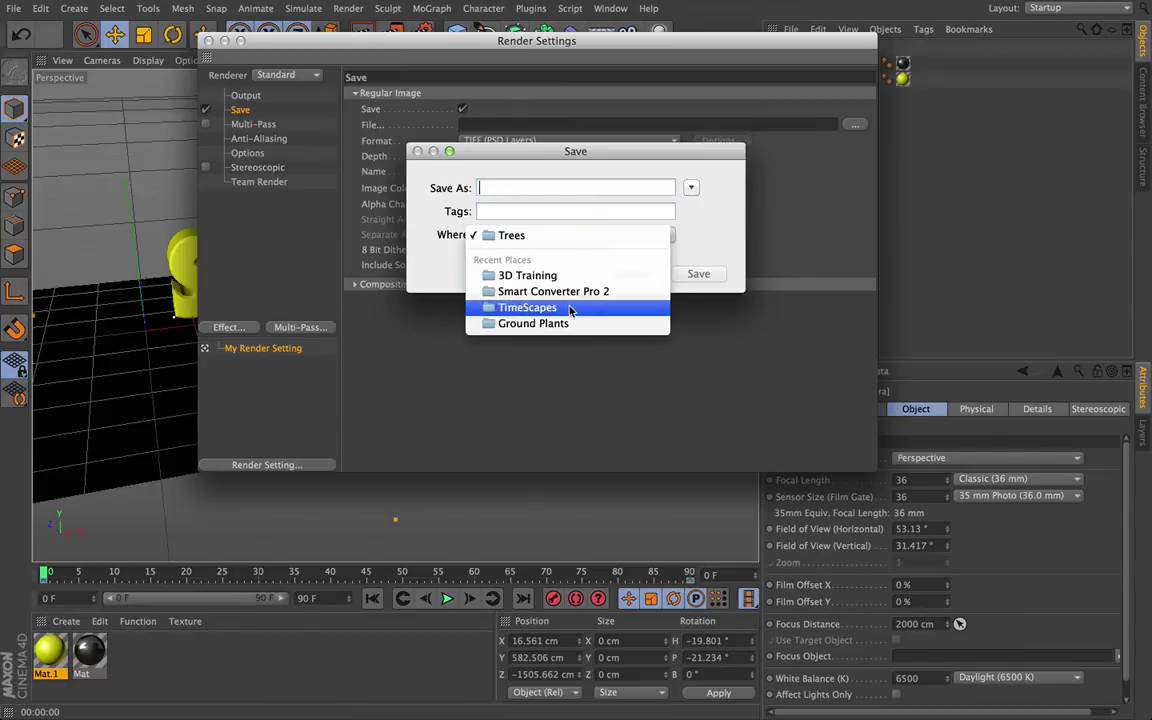
pyautogui.click(694, 188)
pyautogui.click(691, 187)
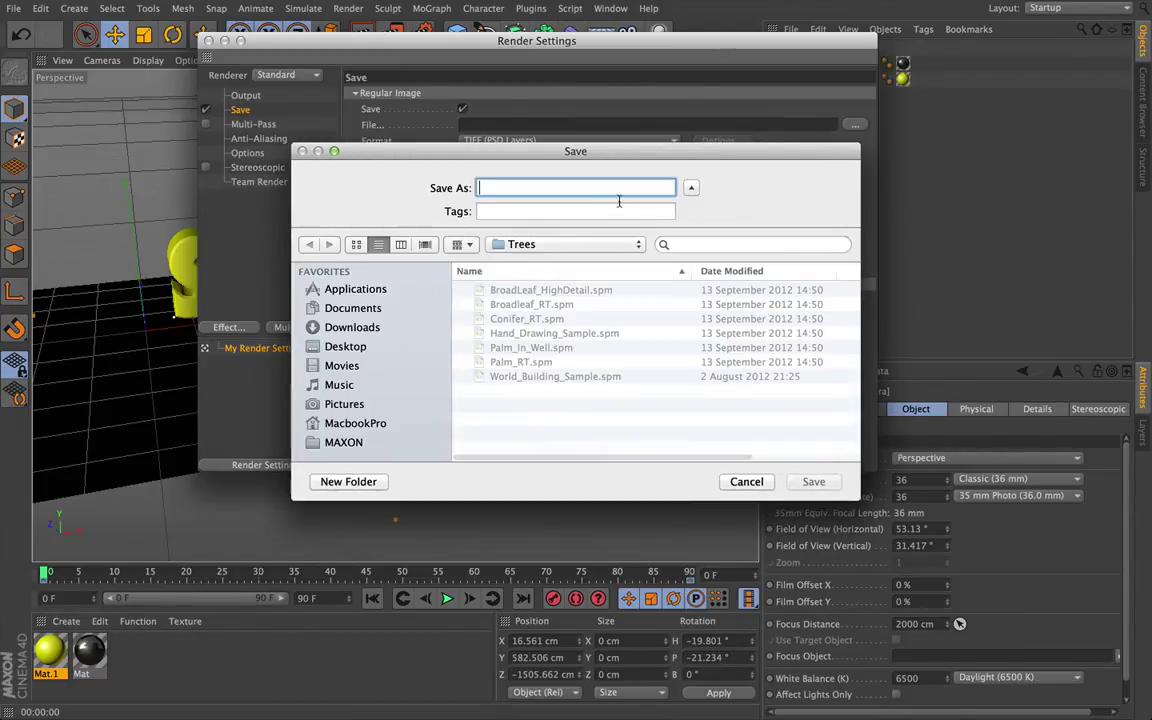
pyautogui.click(362, 347)
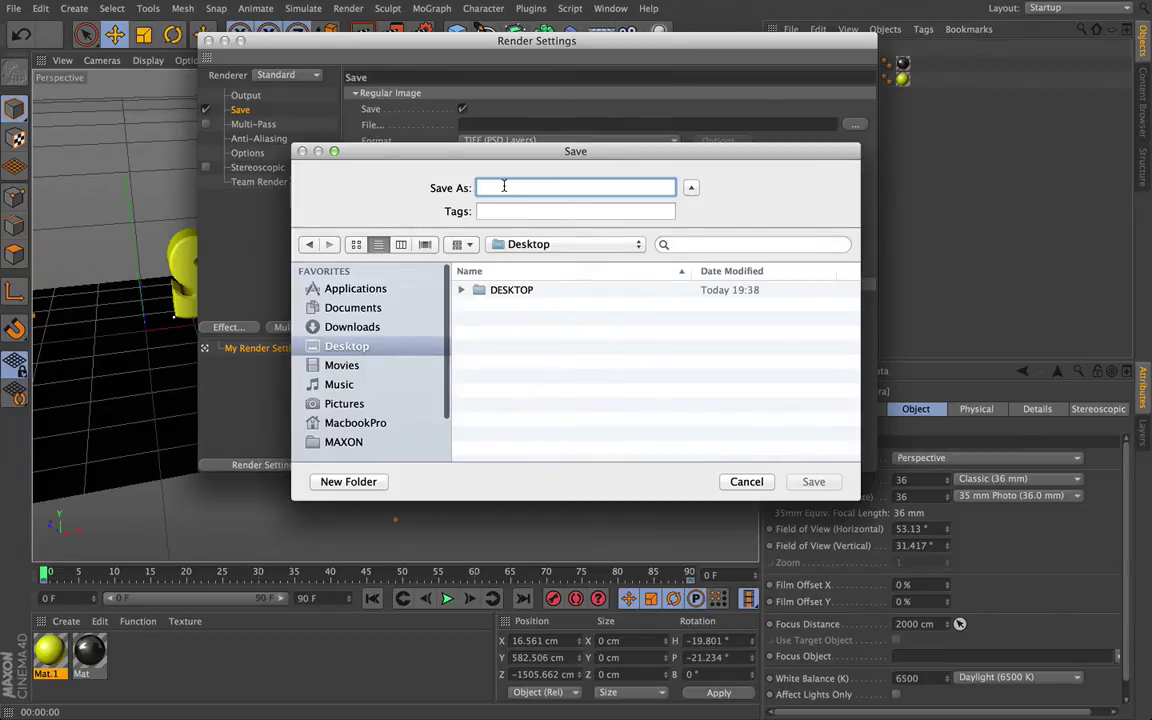
pyautogui.write('Spartan')
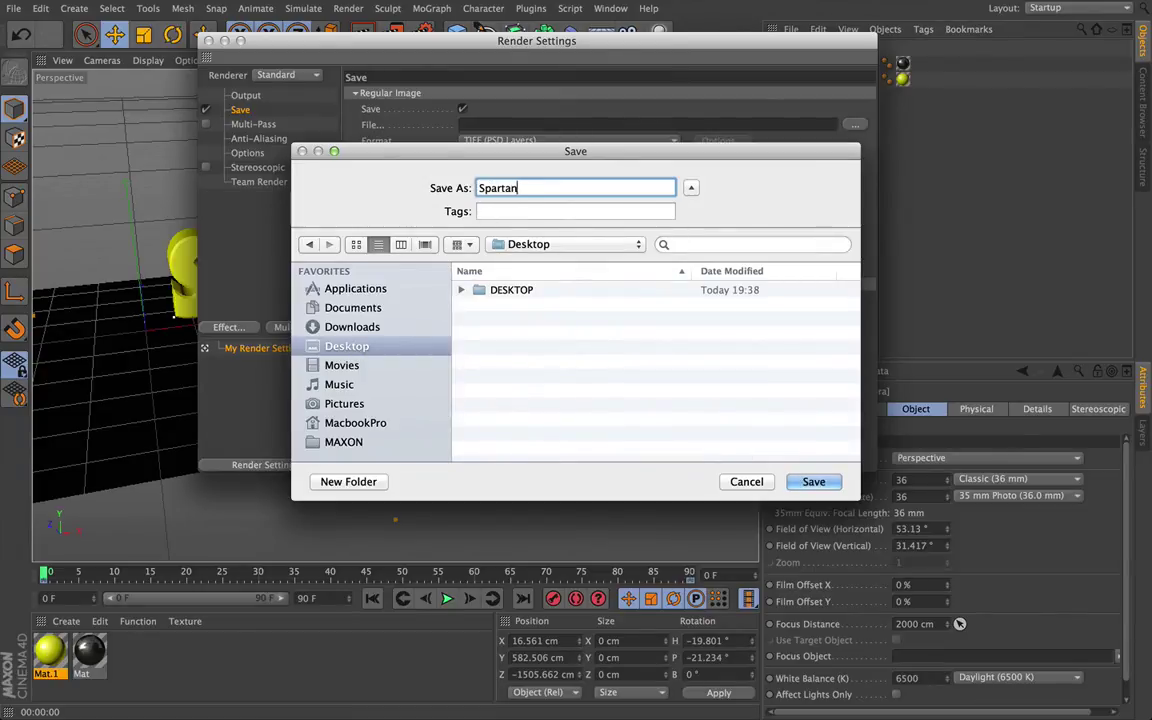
pyautogui.write('s Video')
pyautogui.click(347, 346)
pyautogui.click(811, 482)
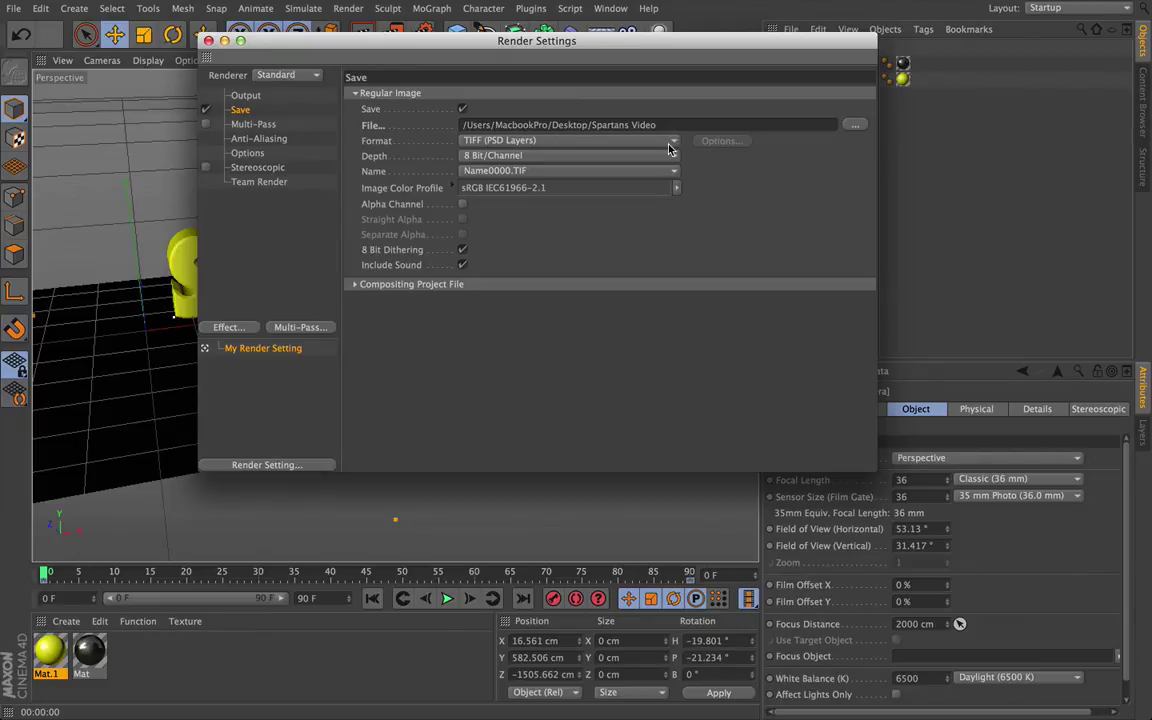
# Step: Change the Save page's Format from TIFF (PSD Layers) to QuickTime Movie
pyautogui.click(617, 146)
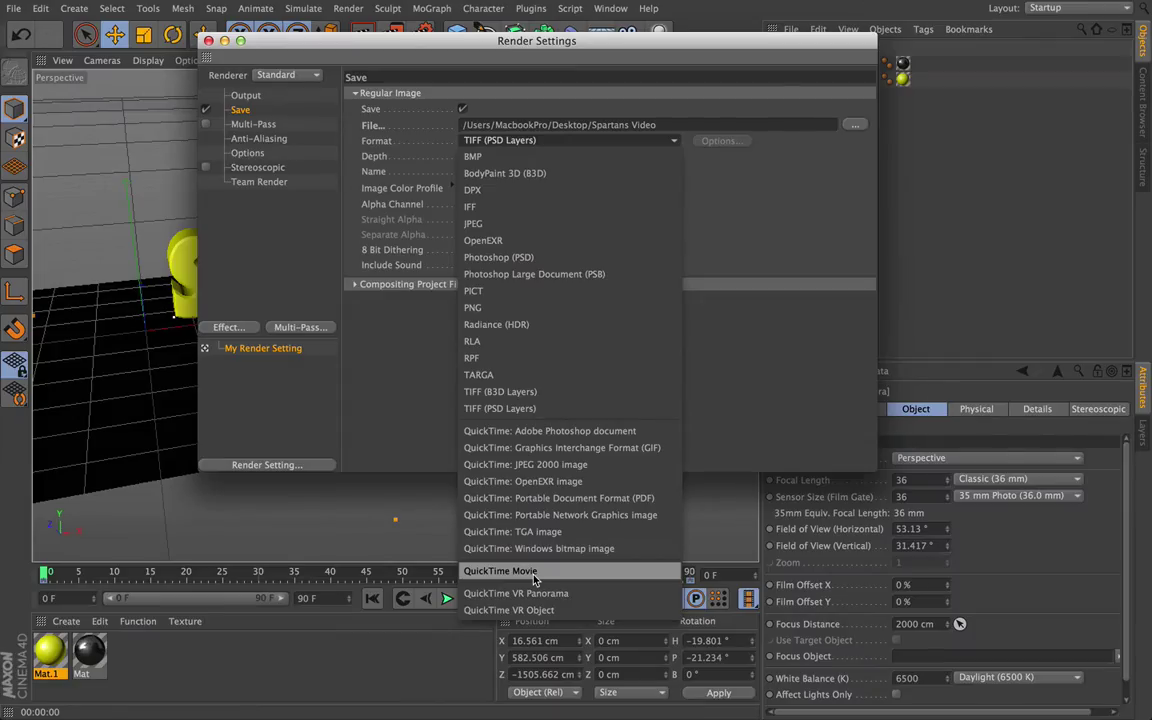
pyautogui.click(534, 572)
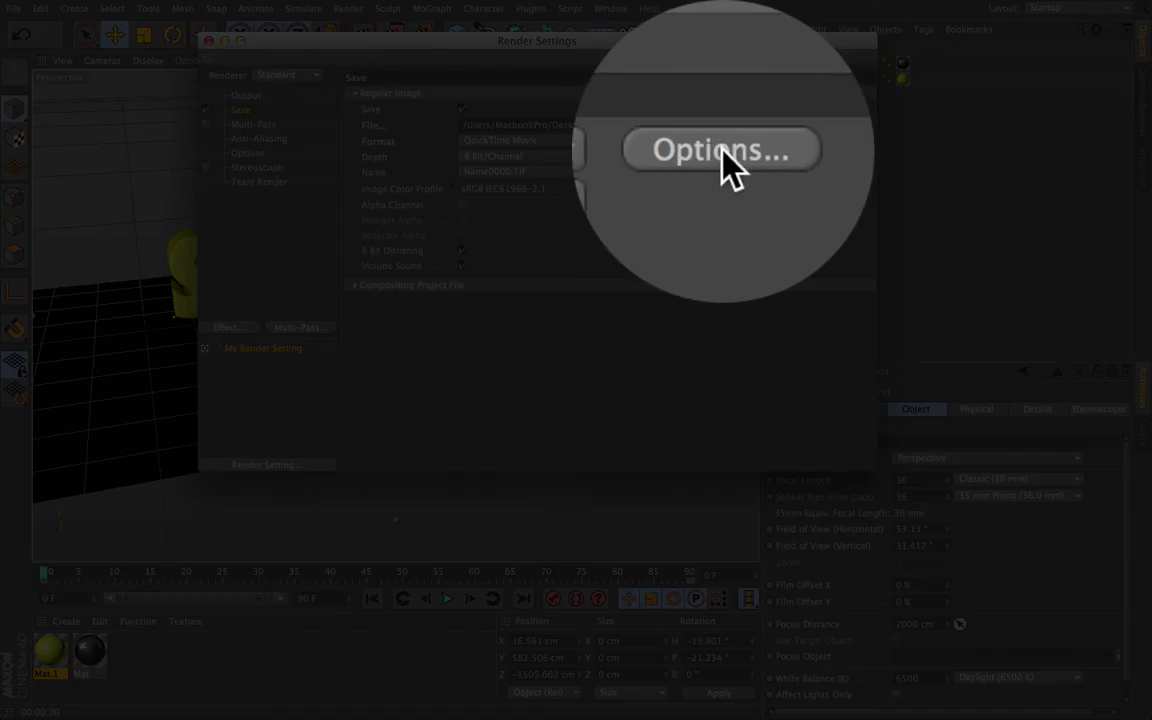
# Step: Set the QuickTime options to H.264 compression at Best quality
pyautogui.click(726, 142)
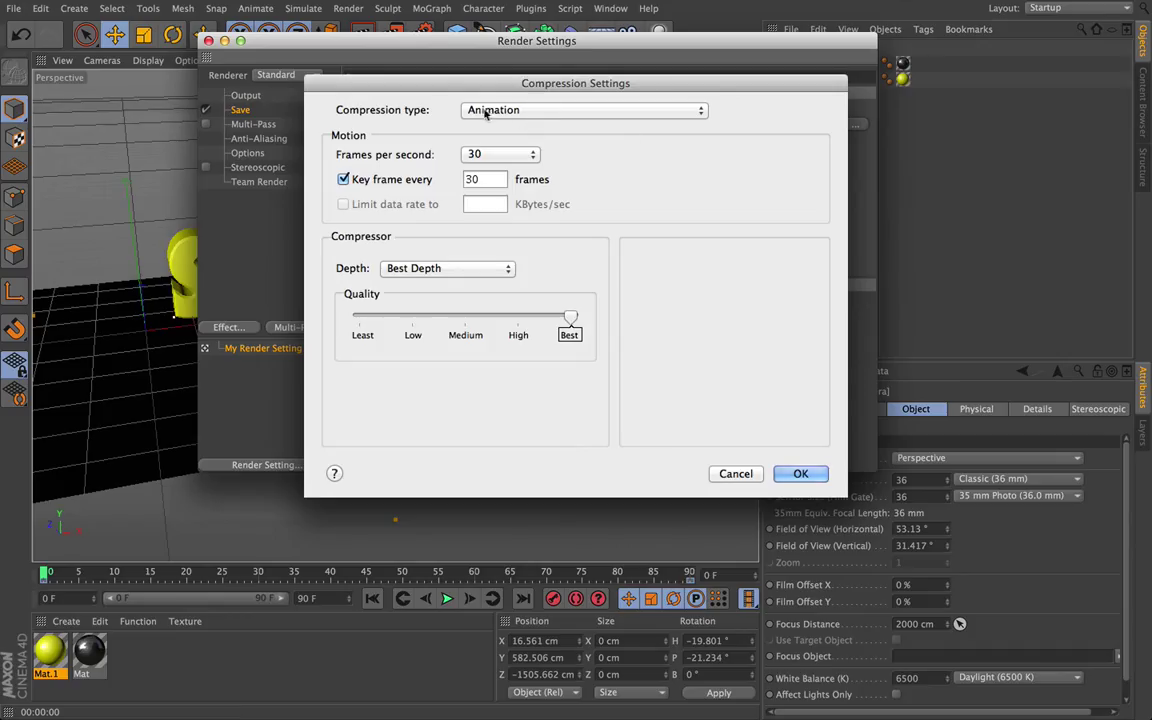
pyautogui.click(514, 112)
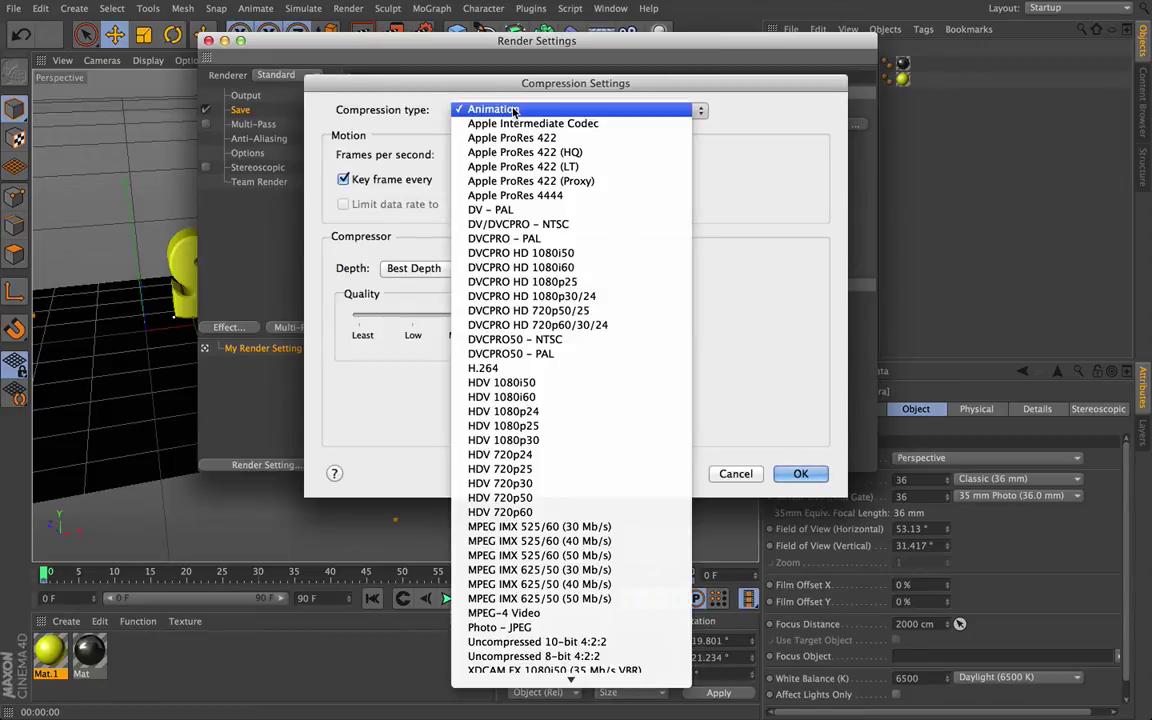
pyautogui.click(514, 368)
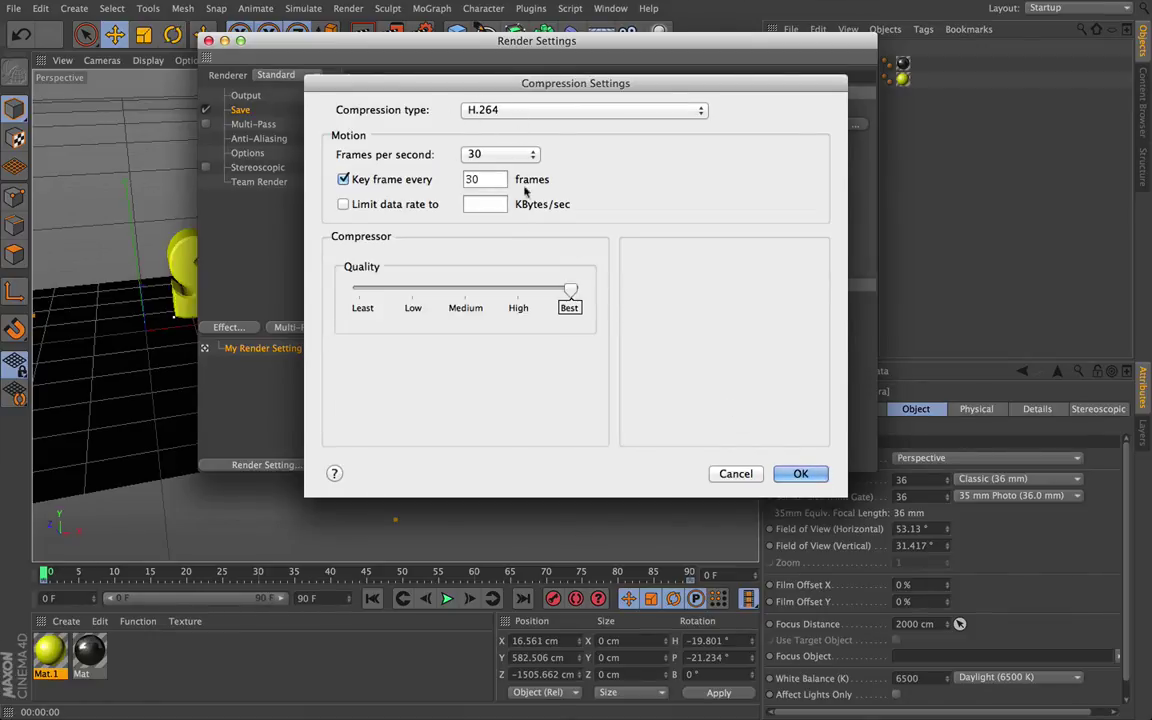
pyautogui.click(798, 472)
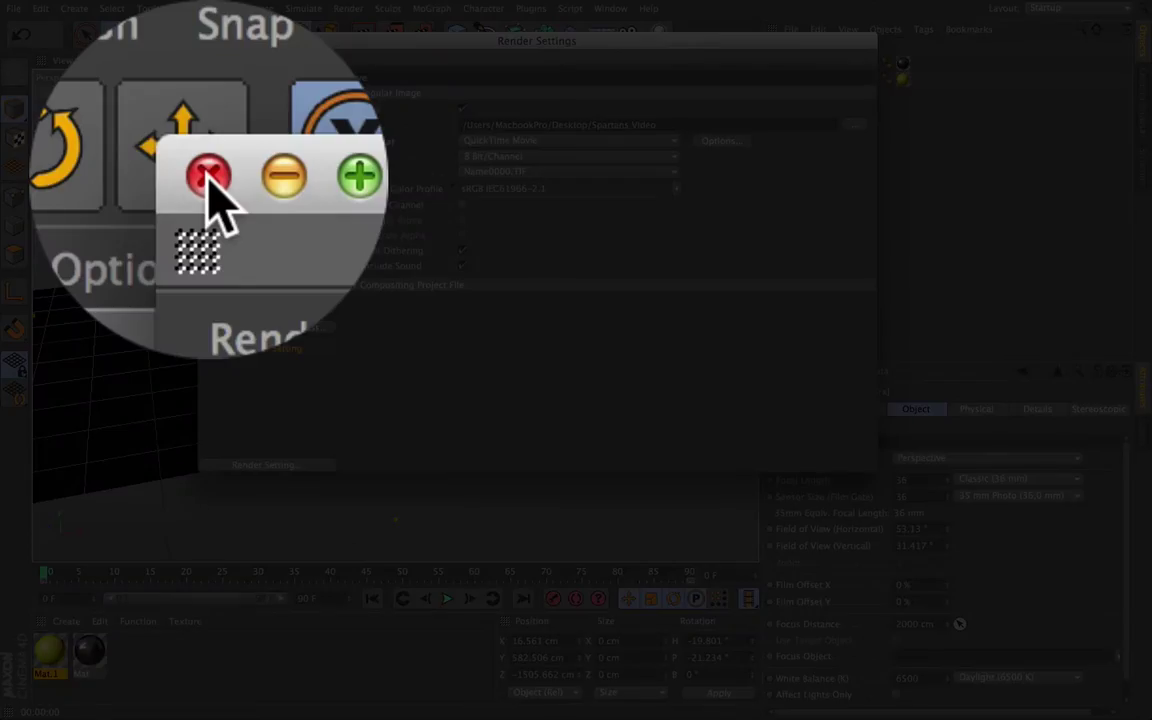
# Step: Render all 76 frames at 1280×720 to the Picture Viewer, then put the viewer away
pyautogui.click(208, 42)
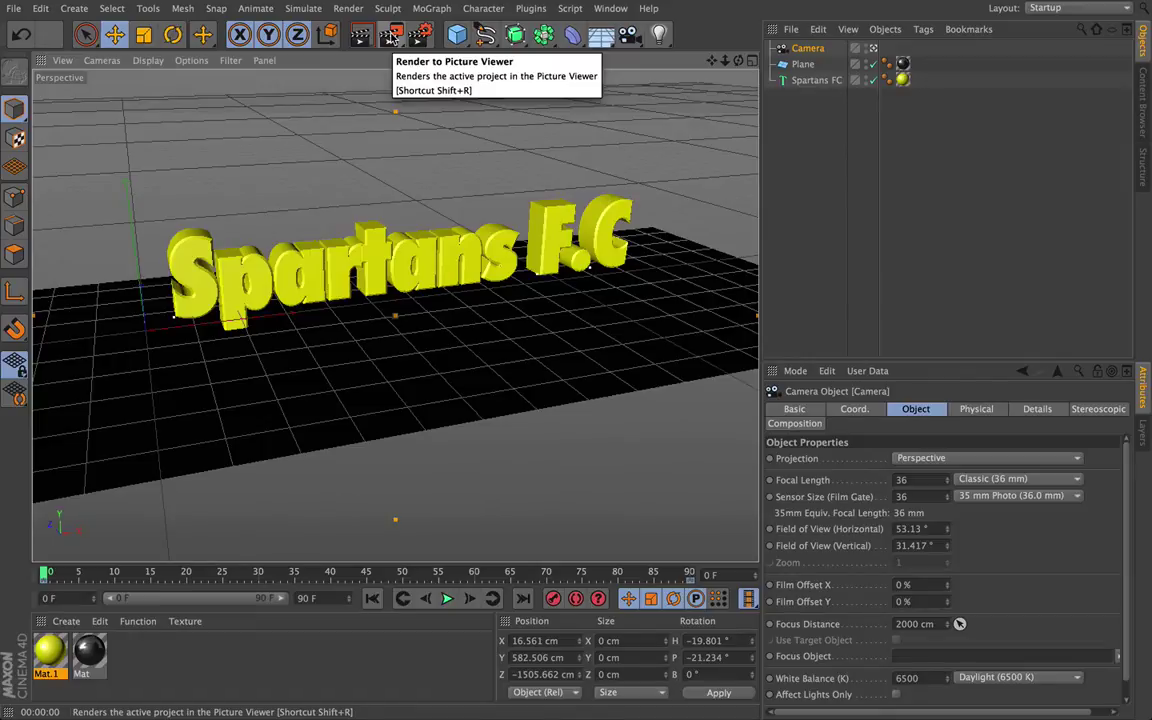
pyautogui.click(392, 37)
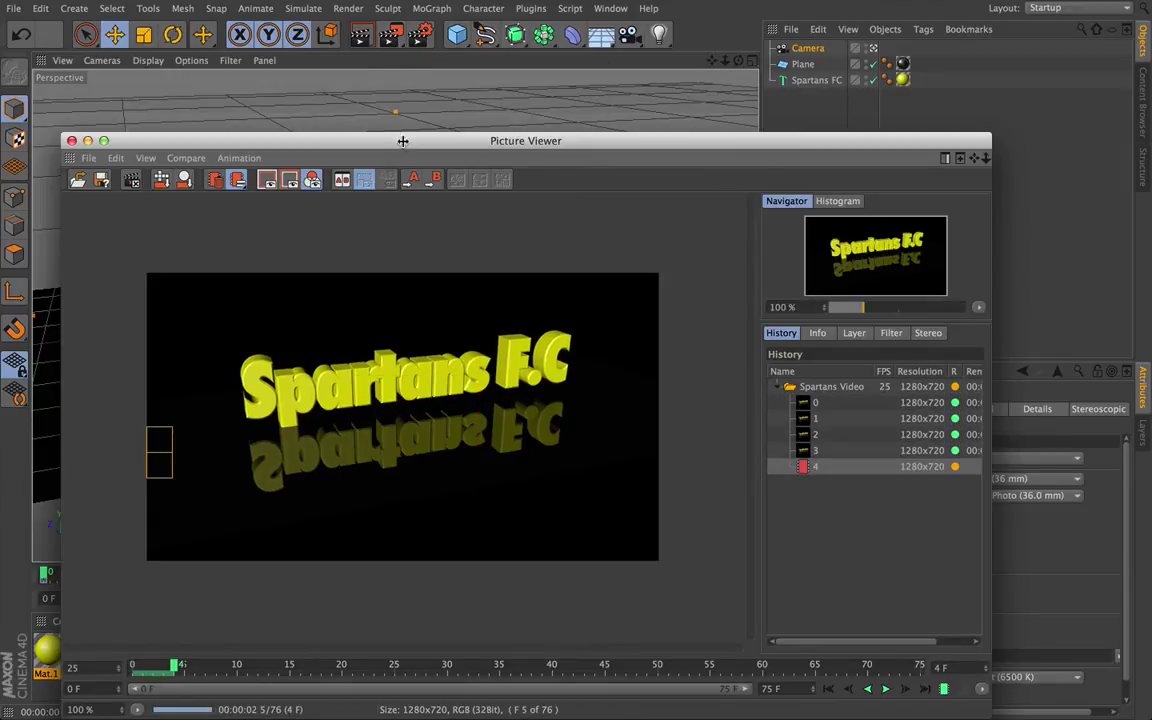
pyautogui.moveTo(404, 145); pyautogui.dragTo(414, 35)
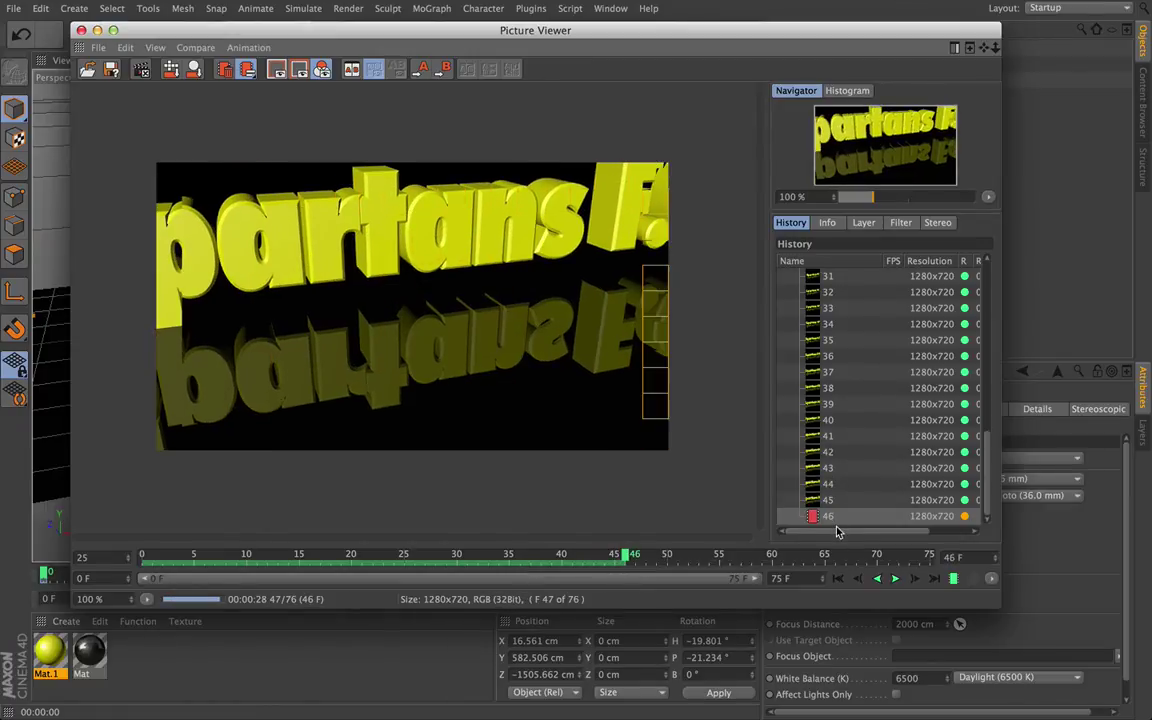
pyautogui.moveTo(838, 529); pyautogui.dragTo(905, 527)
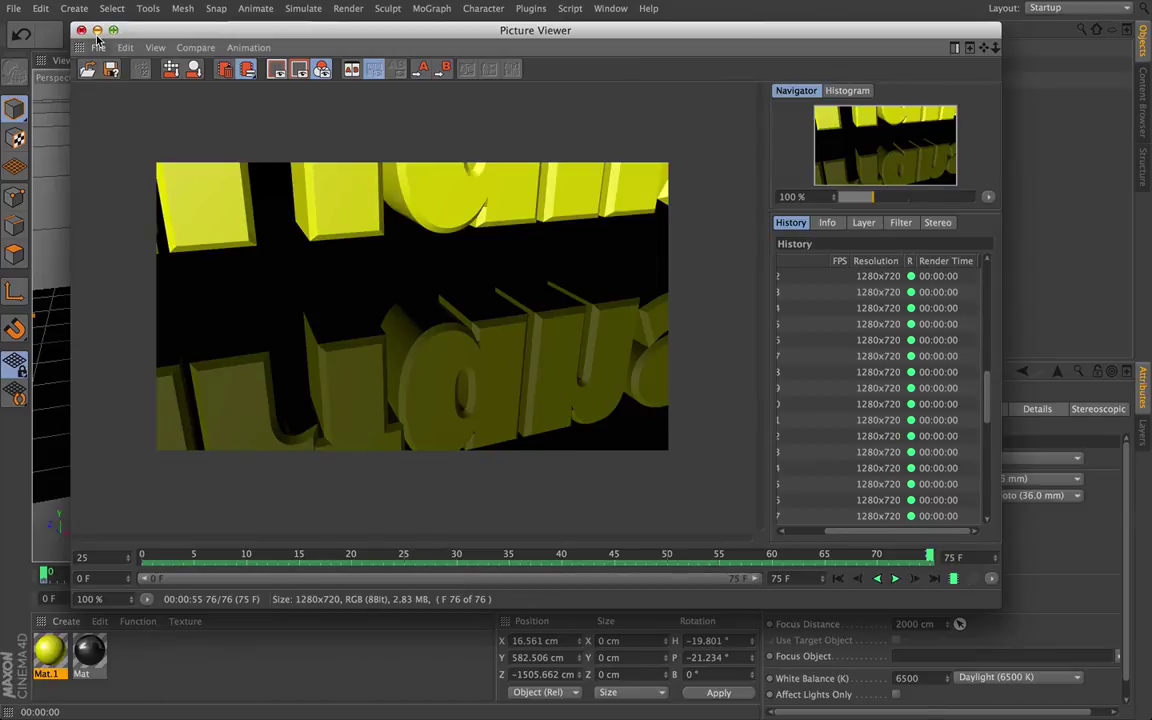
pyautogui.click(97, 30)
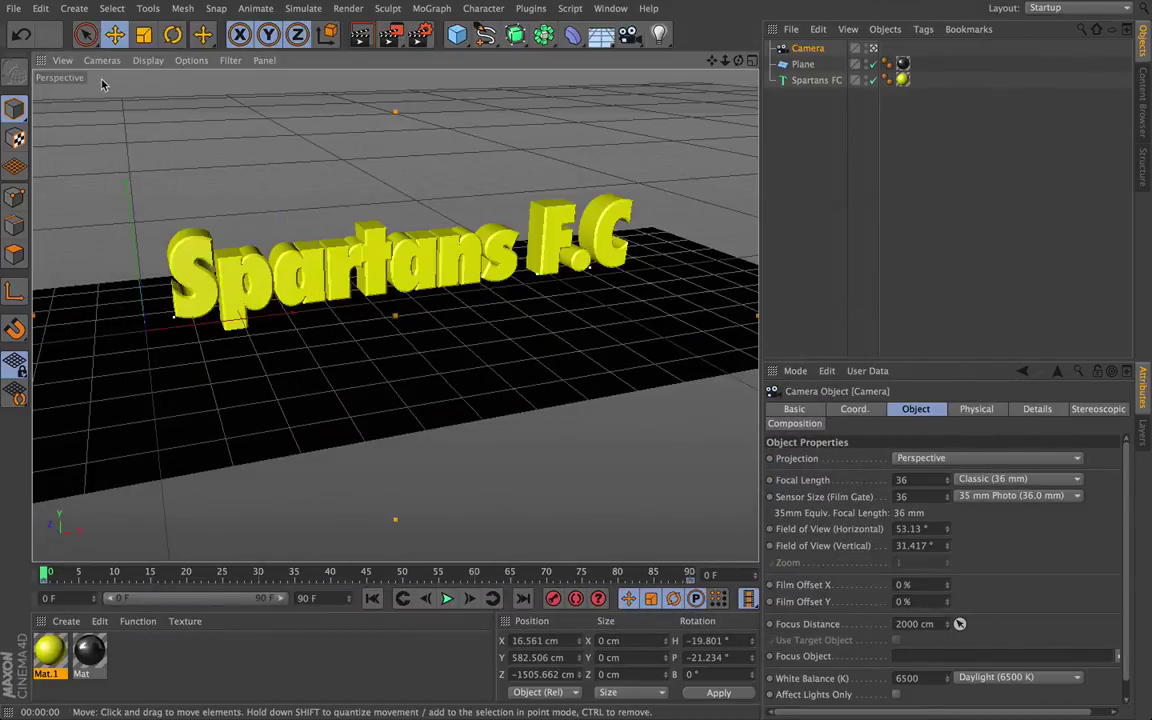
pyautogui.moveTo(65, 8)
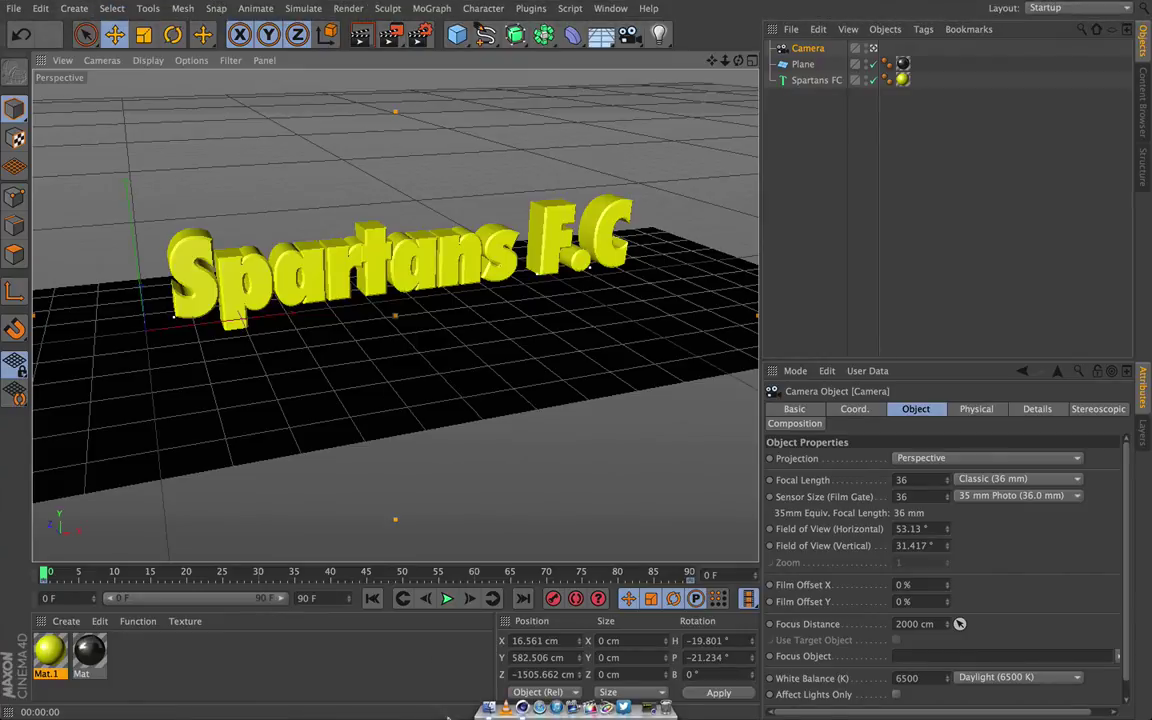
# Step: Show the Desktop folder in Finder to find the 7.4 MB Spartans Video.mov
pyautogui.click(489, 708)
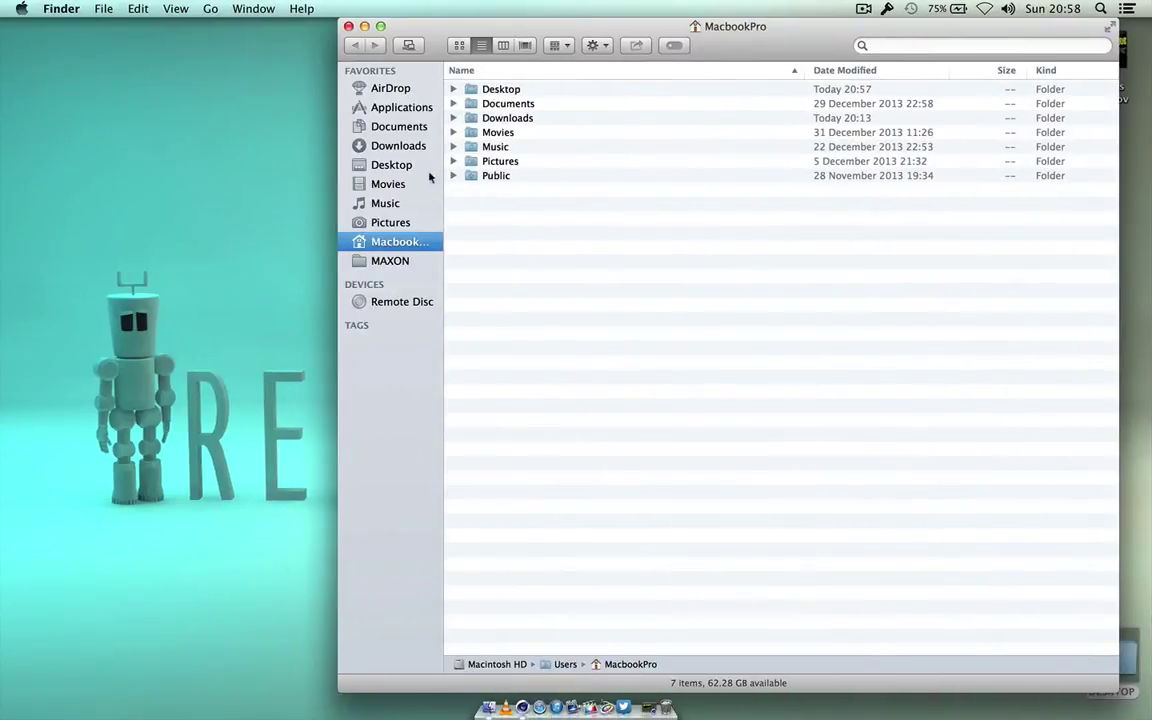
pyautogui.click(392, 166)
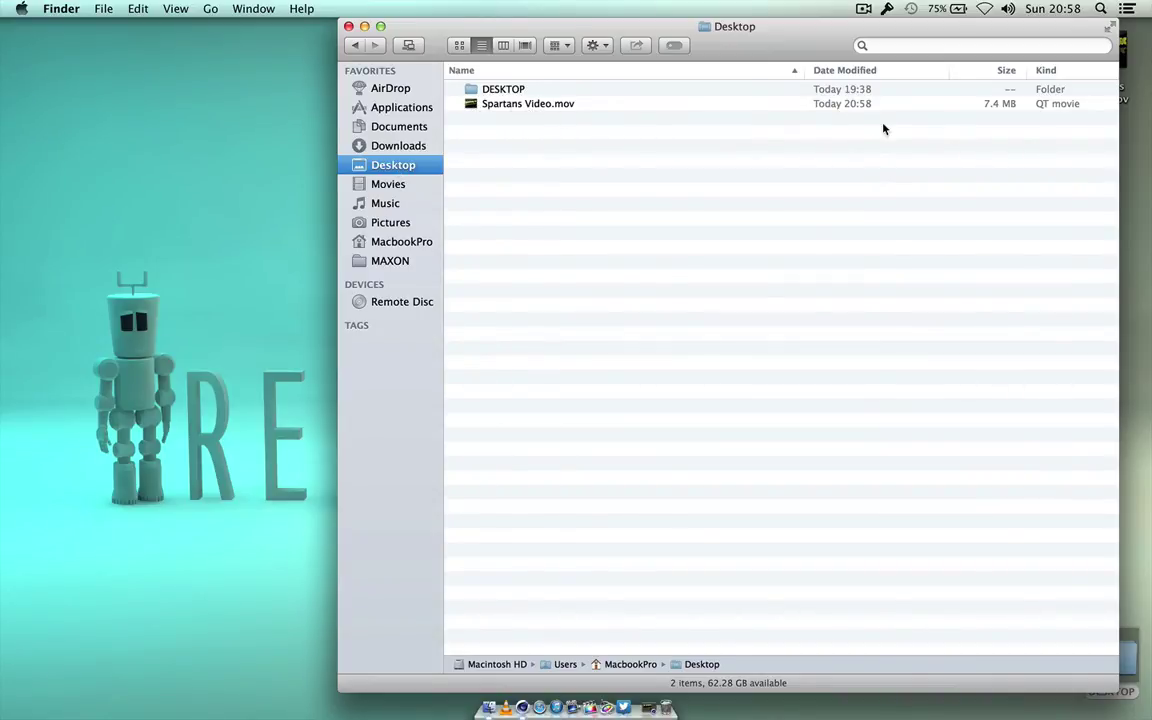
# Step: Open Spartans Video.mov in QuickTime Player and play it to the end
pyautogui.click(522, 106)
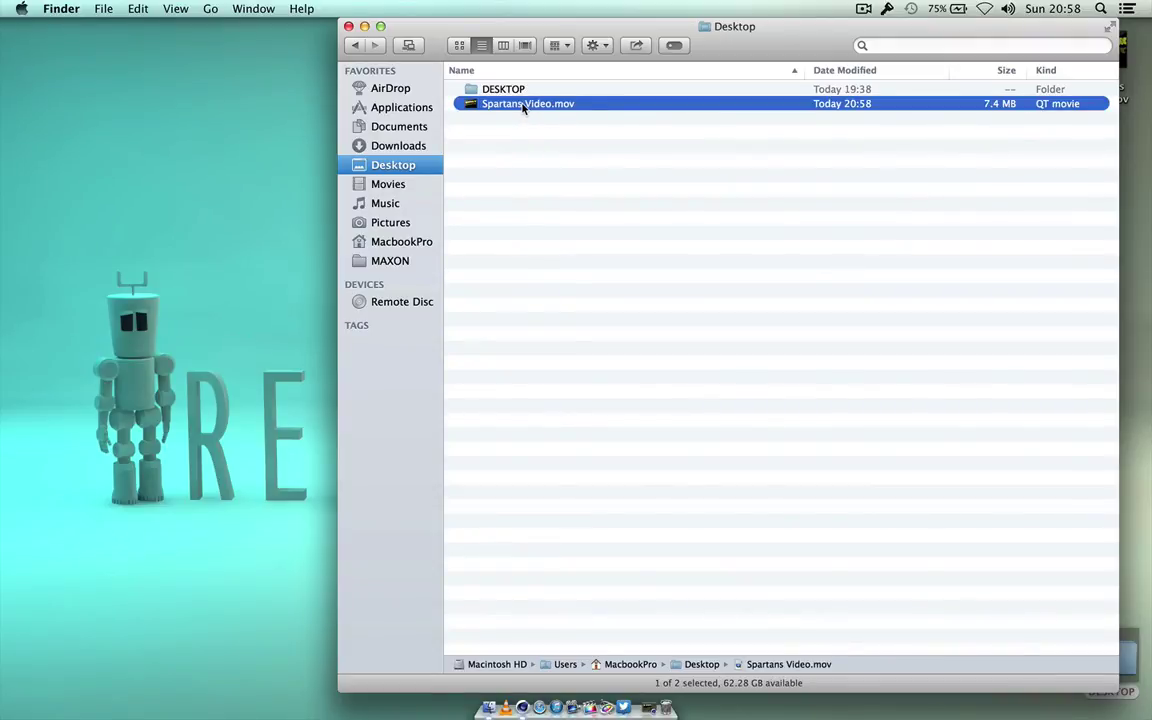
pyautogui.doubleClick(522, 106)
pyautogui.moveTo(557, 97); pyautogui.dragTo(558, 24)
pyautogui.click(548, 506)
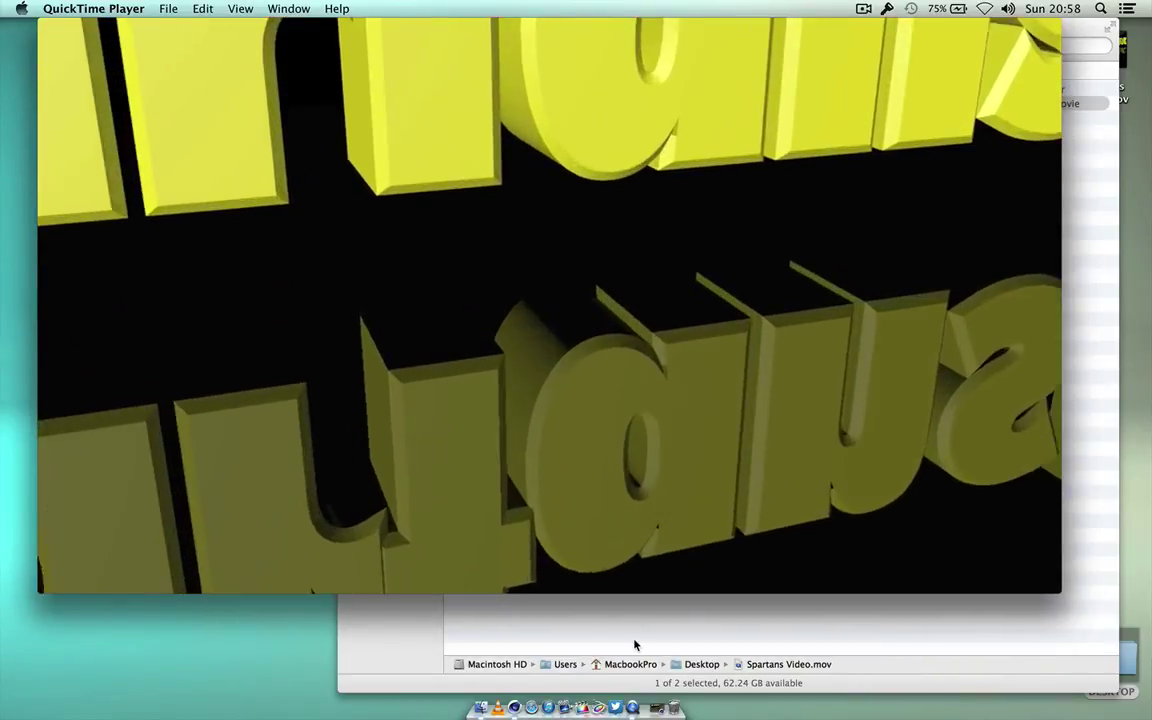
pyautogui.moveTo(605, 551)
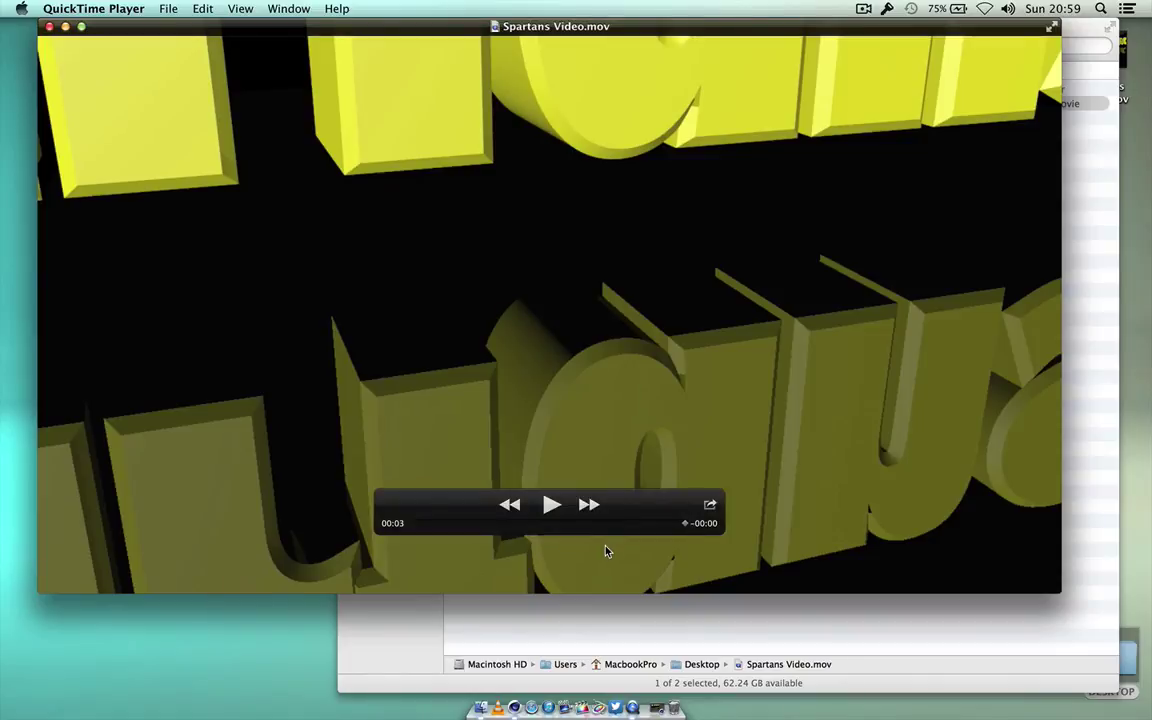
# Step: Close the Spartans Video.mov player window and switch back to Cinema 4D's Spartans F.C scene
pyautogui.click(49, 27)
pyautogui.moveTo(488, 30); pyautogui.dragTo(366, 22)
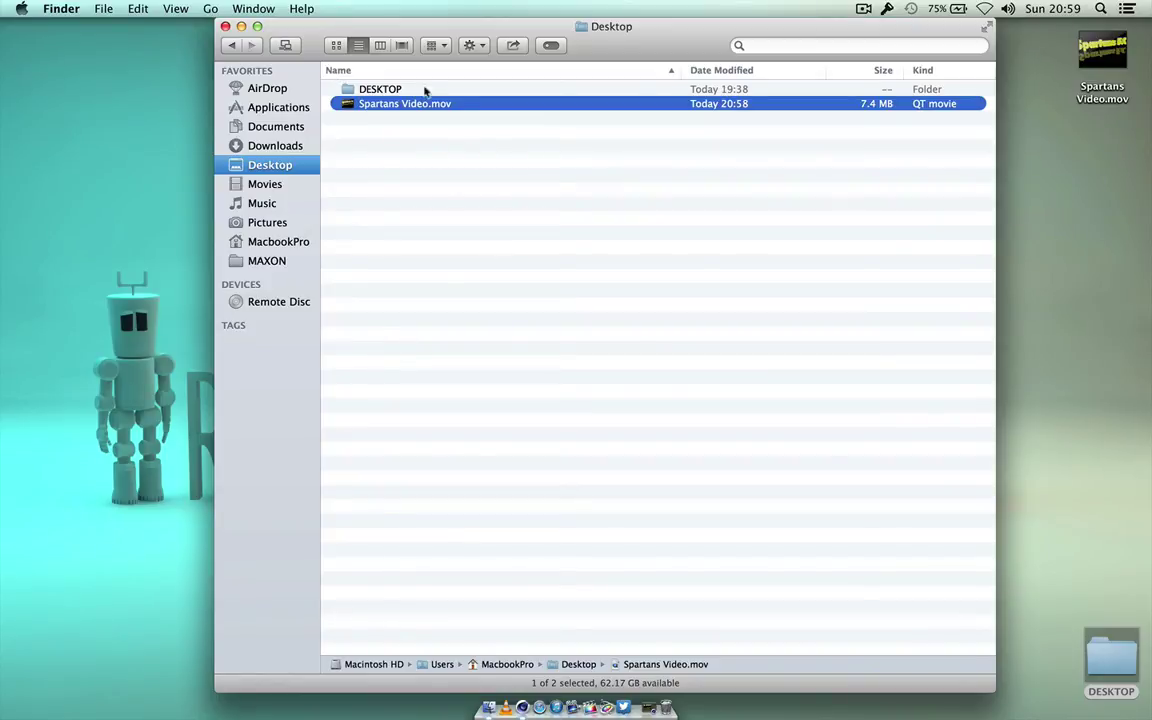
pyautogui.click(520, 708)
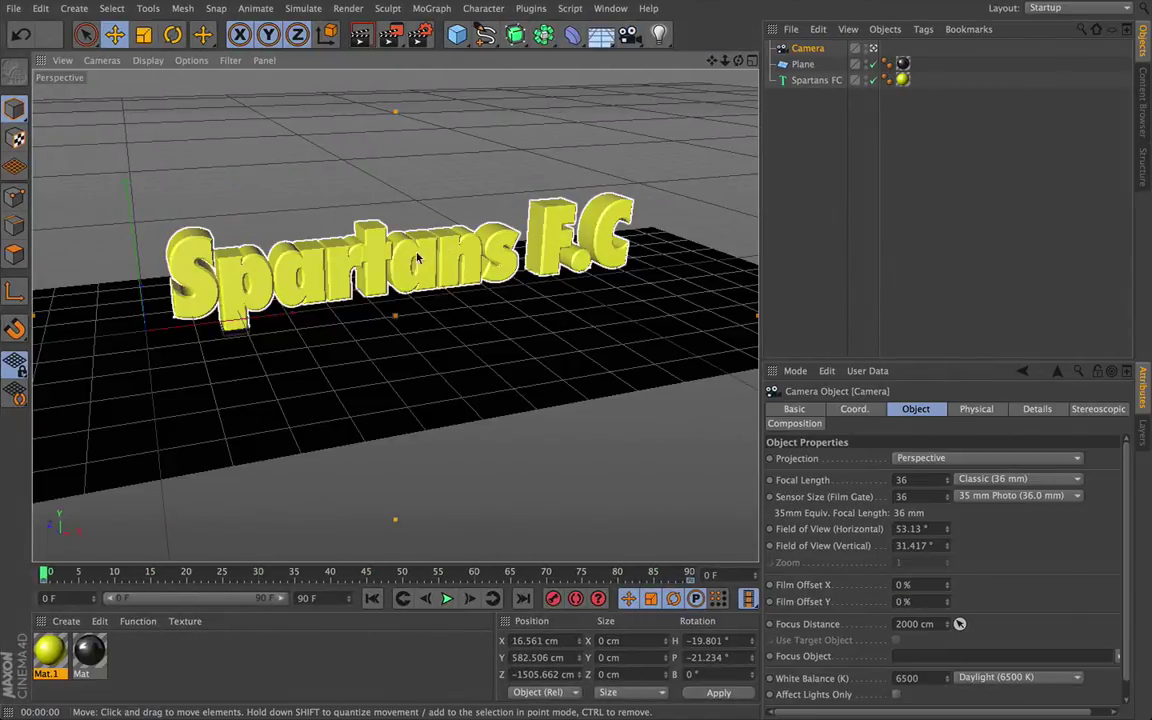